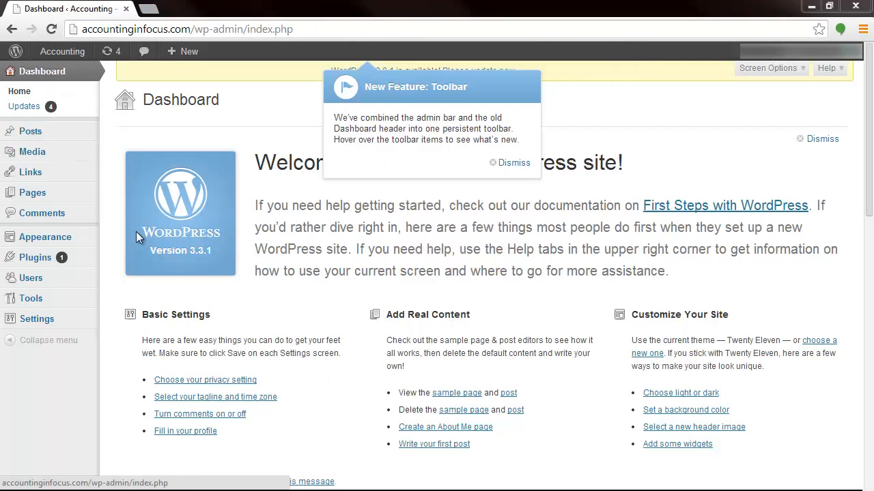
# Step: Dismiss the New Feature: Toolbar notice and open the page of available WordPress updates
pyautogui.moveTo(37, 242)
pyautogui.click(509, 164)
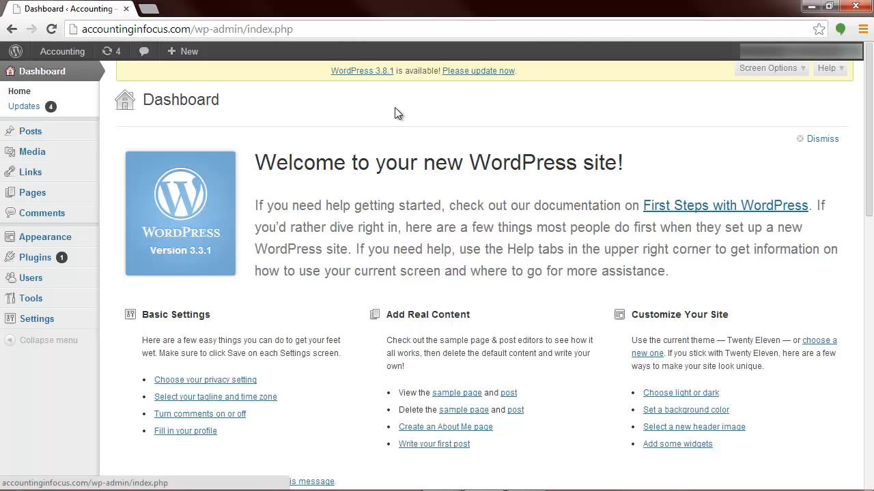
pyautogui.click(470, 73)
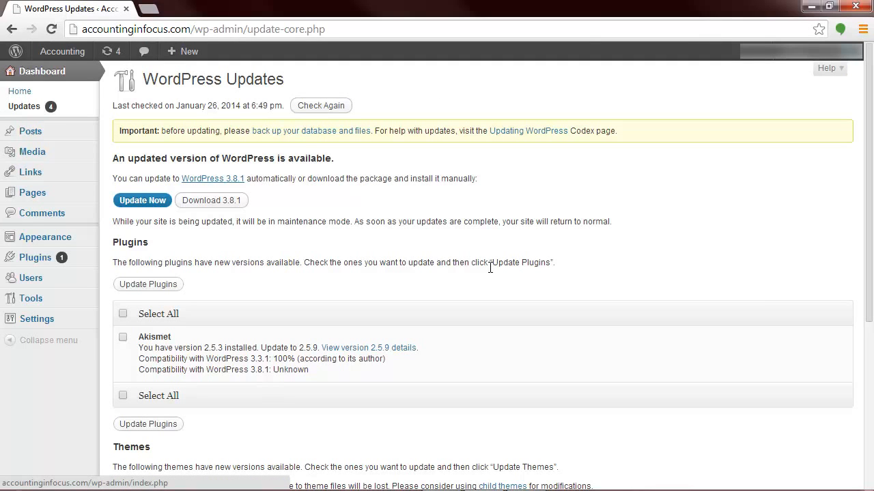
# Step: Update WordPress to version 3.8.1 and look through its What's New page
pyautogui.scroll(-4, 230, 315)
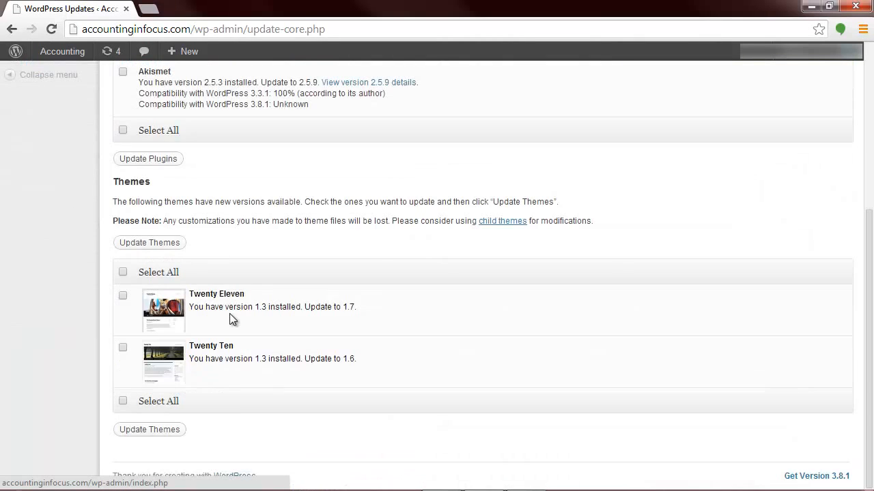
pyautogui.scroll(4, 230, 315)
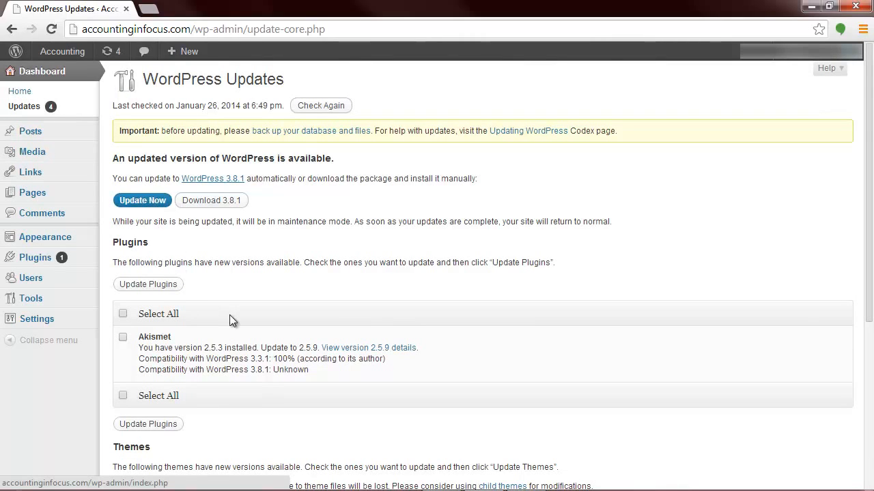
pyautogui.scroll(-2, 228, 316)
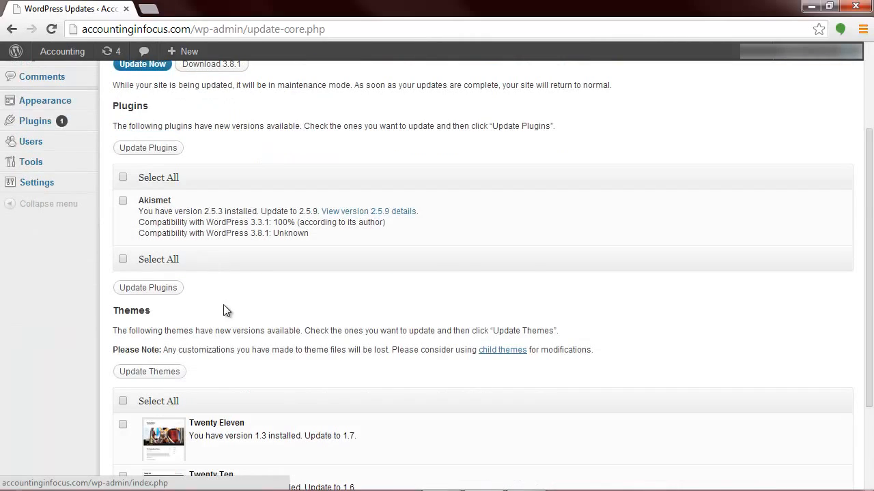
pyautogui.scroll(-2, 223, 312)
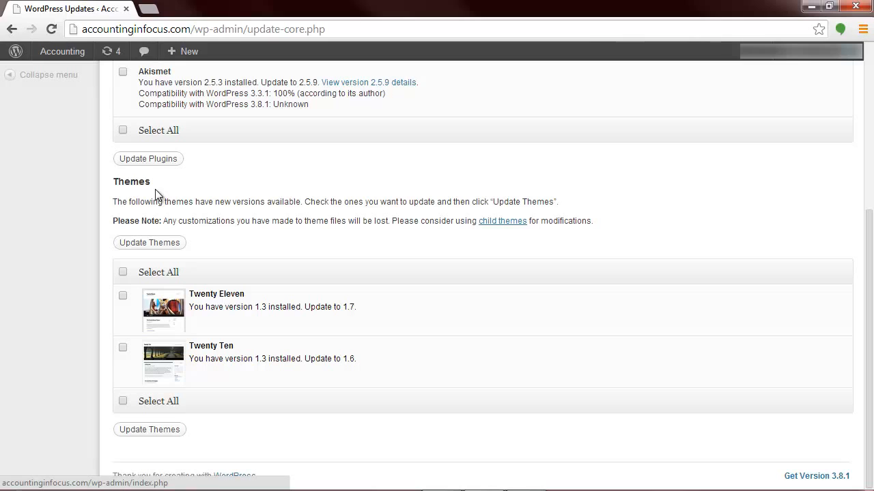
pyautogui.scroll(4, 262, 355)
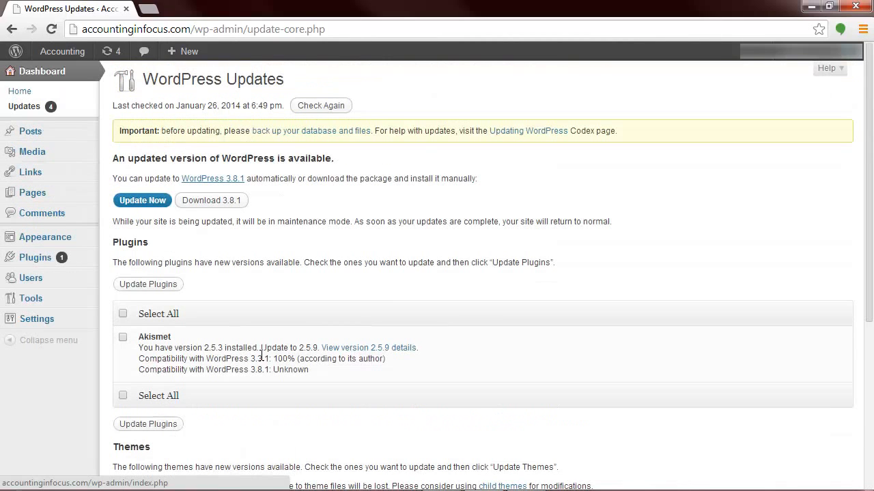
pyautogui.click(140, 202)
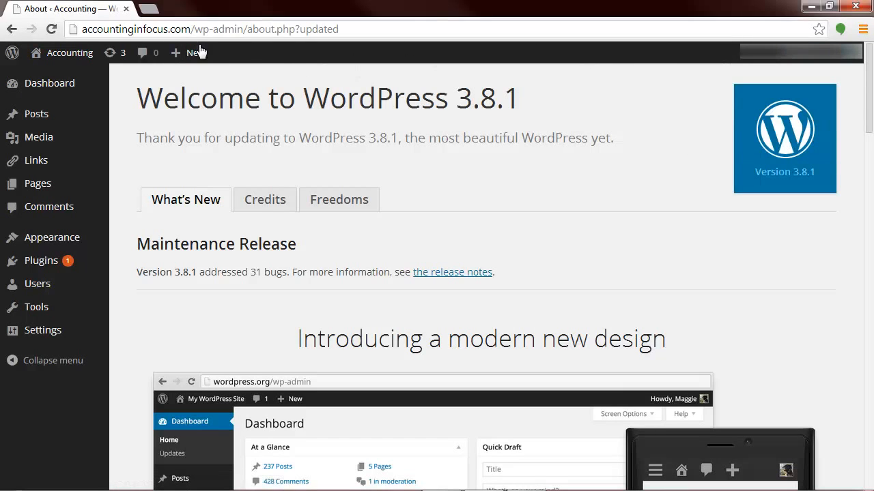
pyautogui.scroll(-4, 337, 353)
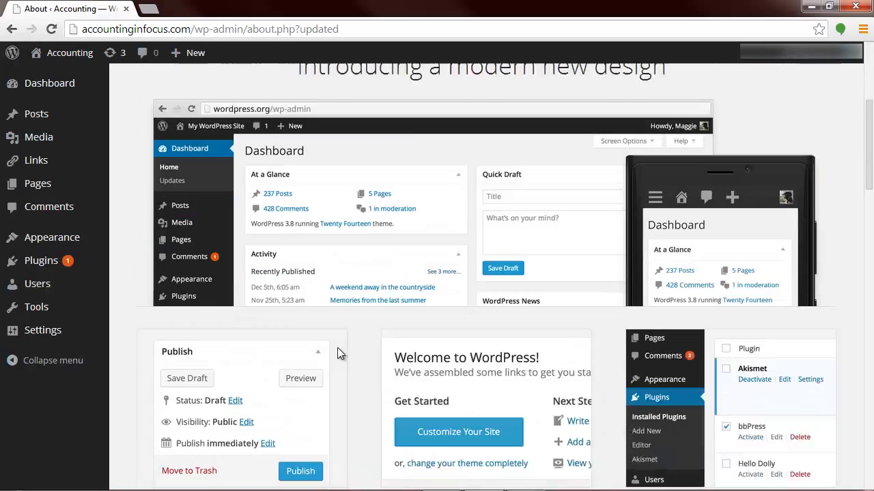
pyautogui.scroll(-6, 337, 353)
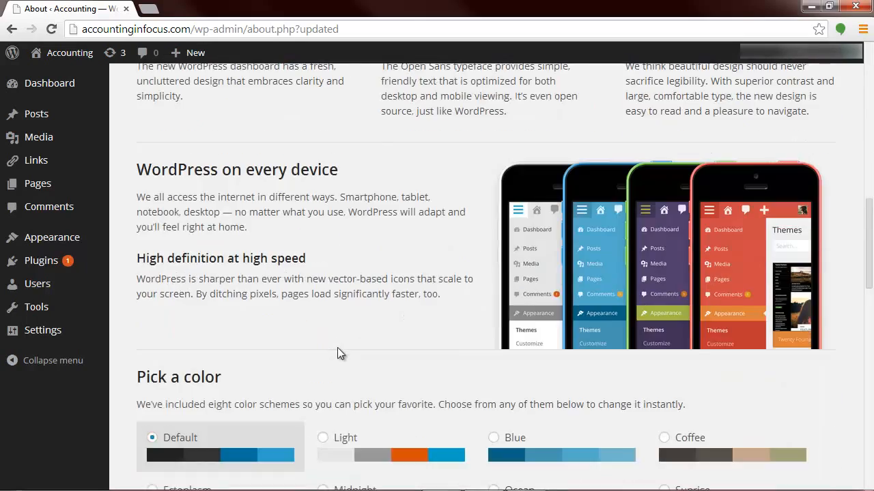
pyautogui.scroll(-6, 337, 353)
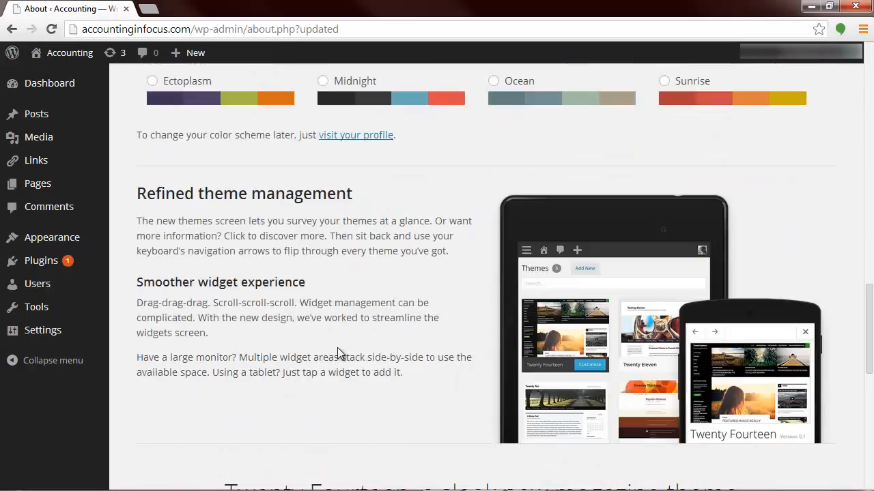
pyautogui.scroll(16, 337, 353)
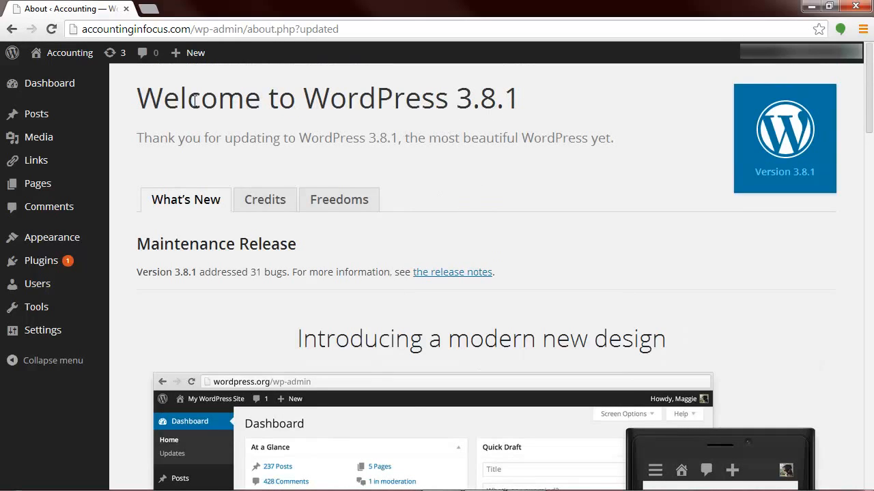
# Step: Update the Akismet plugin to version 2.5.9 from the updates page
pyautogui.moveTo(43, 85)
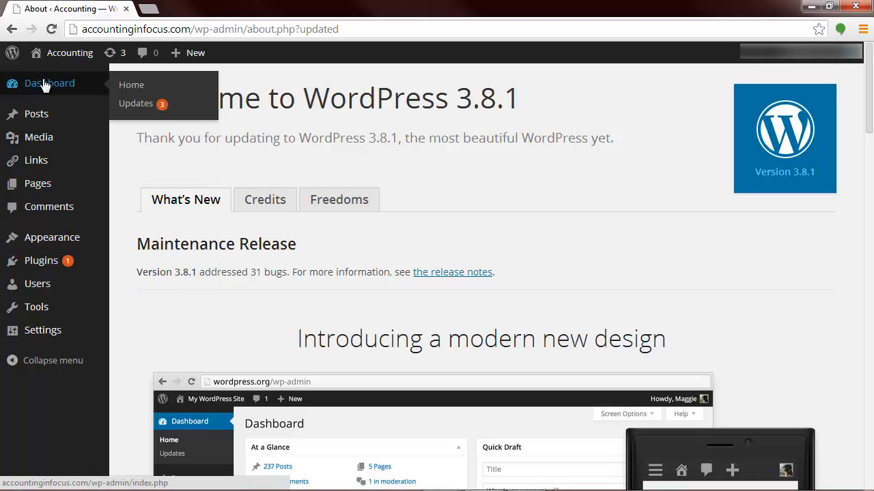
pyautogui.click(139, 107)
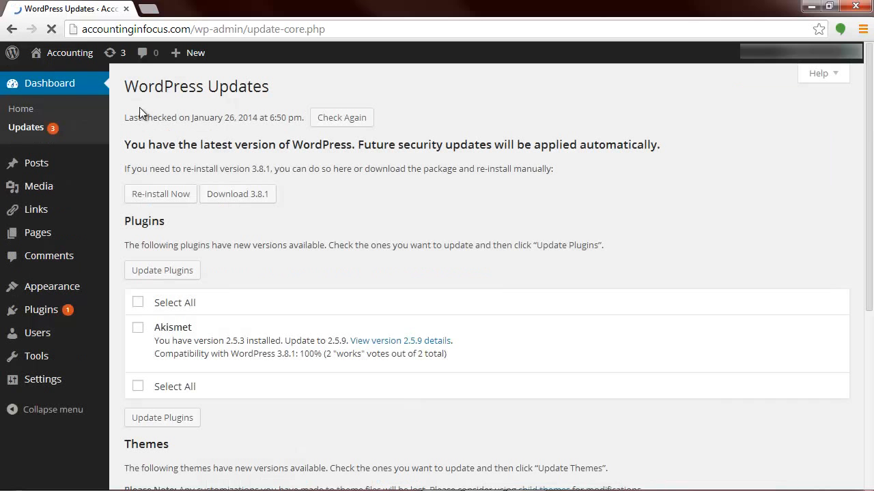
pyautogui.scroll(-2, 319, 294)
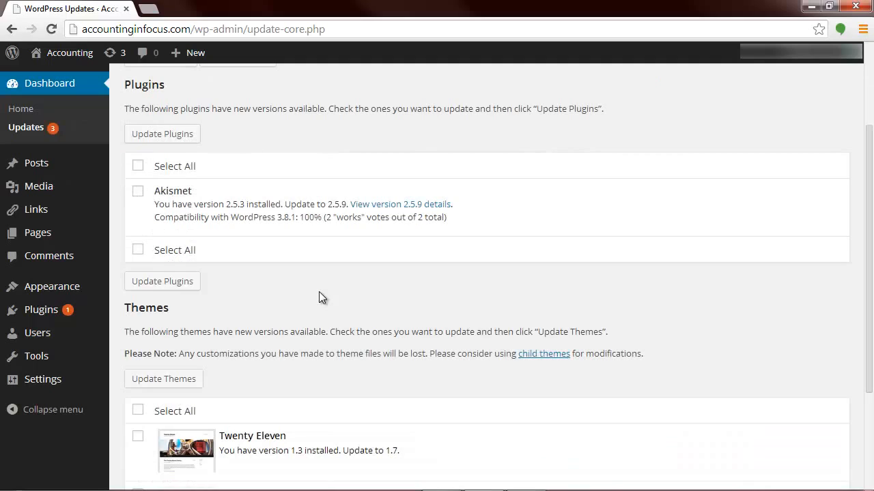
pyautogui.scroll(2, 319, 291)
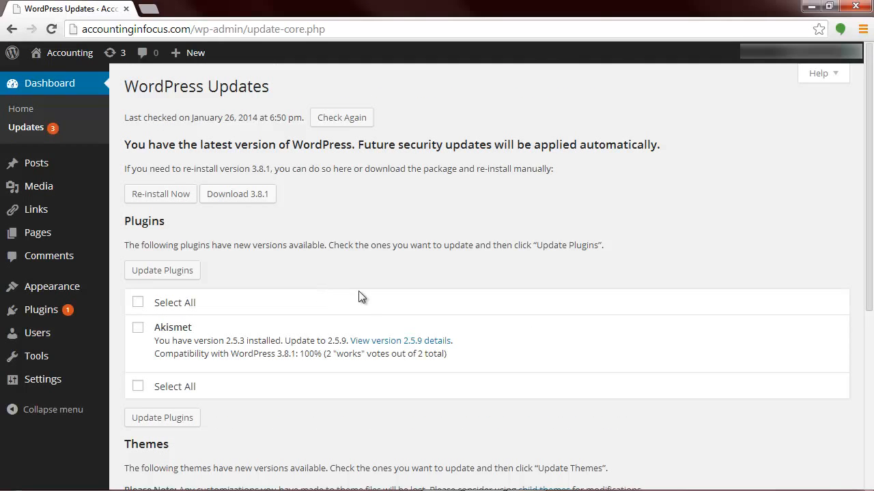
pyautogui.click(138, 328)
pyautogui.click(179, 274)
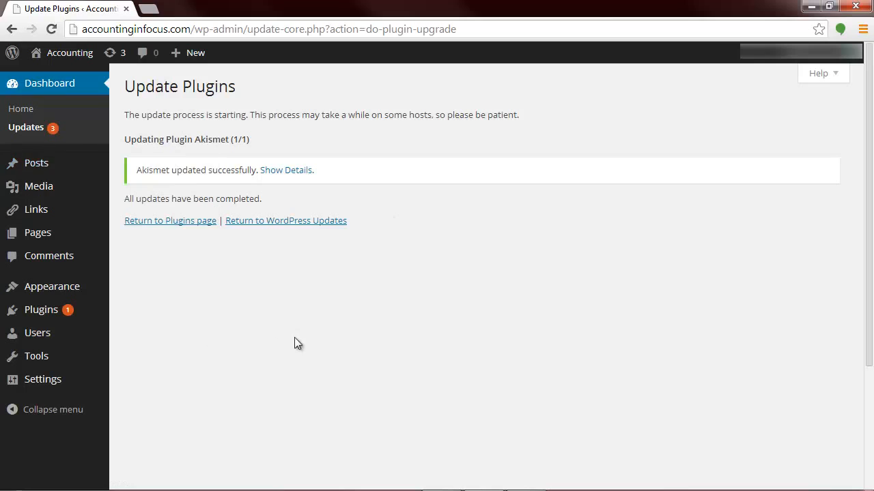
# Step: Update the Twenty Eleven and Twenty Ten themes together, and reload the results page with the form resubmitted
pyautogui.click(23, 136)
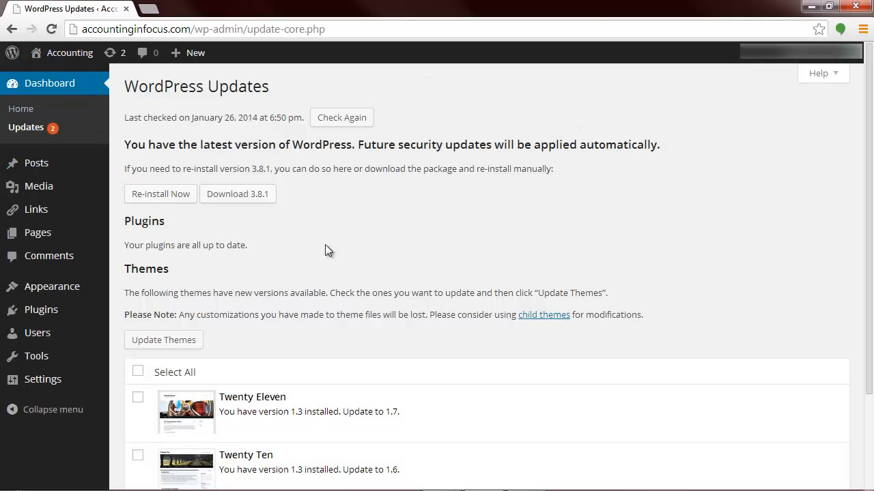
pyautogui.scroll(-3, 325, 244)
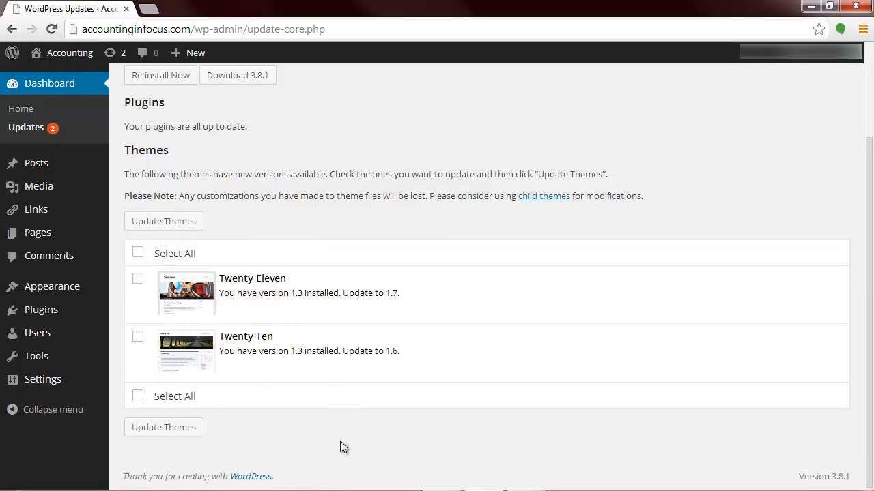
pyautogui.click(137, 253)
pyautogui.click(158, 427)
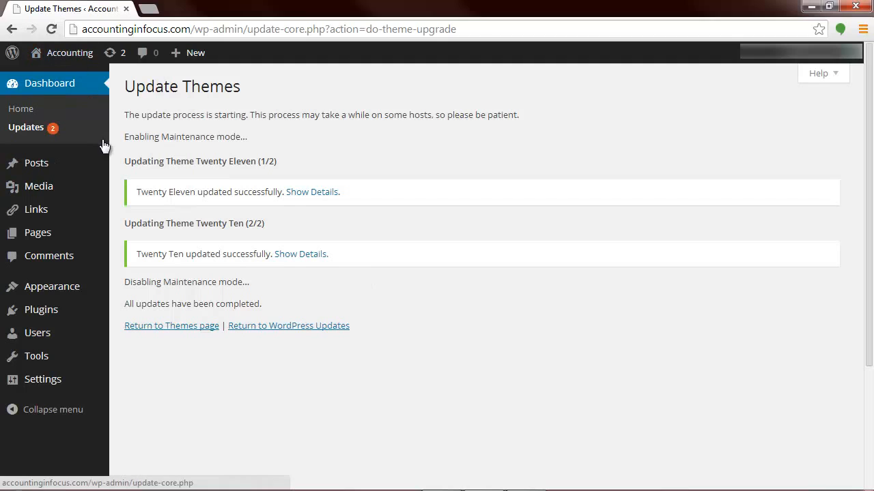
pyautogui.press('F5')
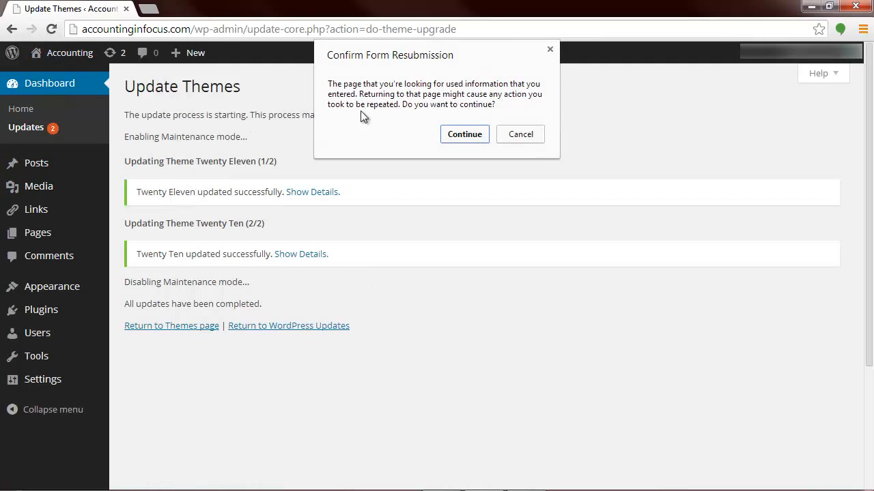
pyautogui.click(469, 134)
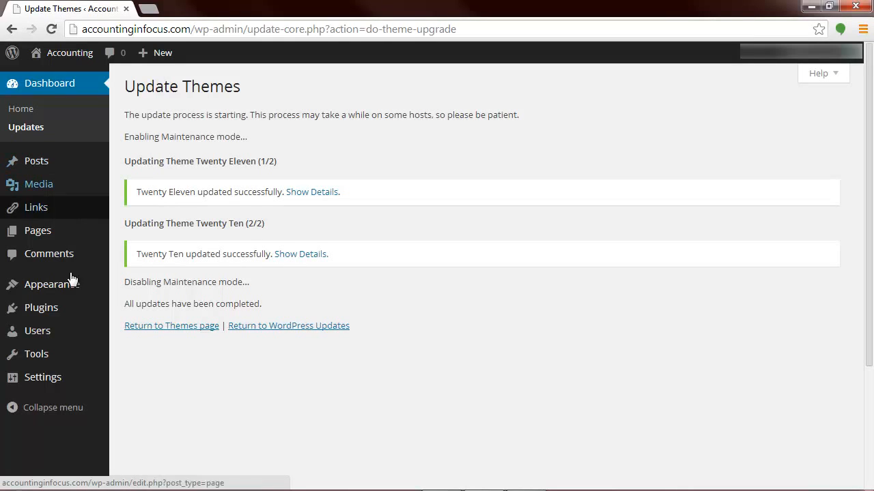
pyautogui.moveTo(53, 313)
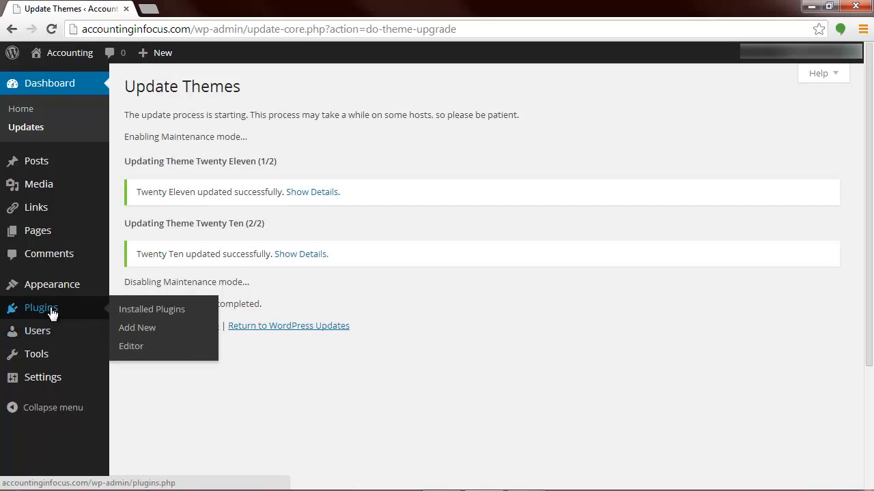
pyautogui.moveTo(76, 292)
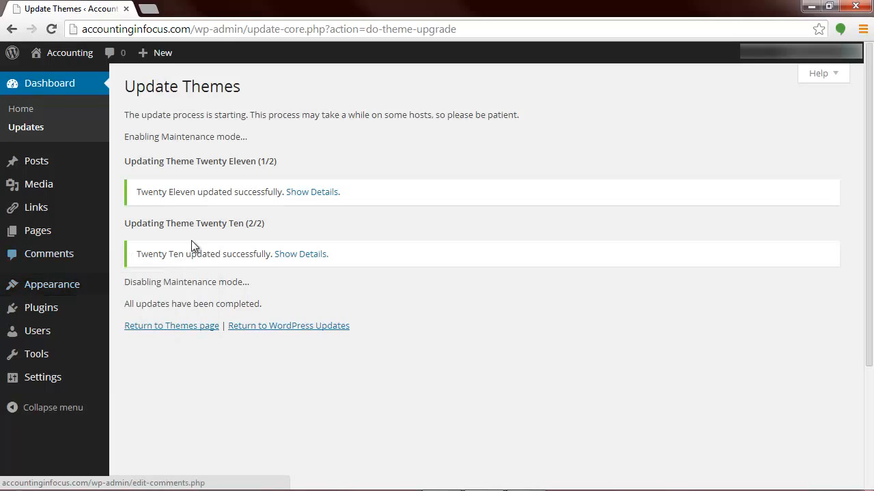
pyautogui.moveTo(94, 161)
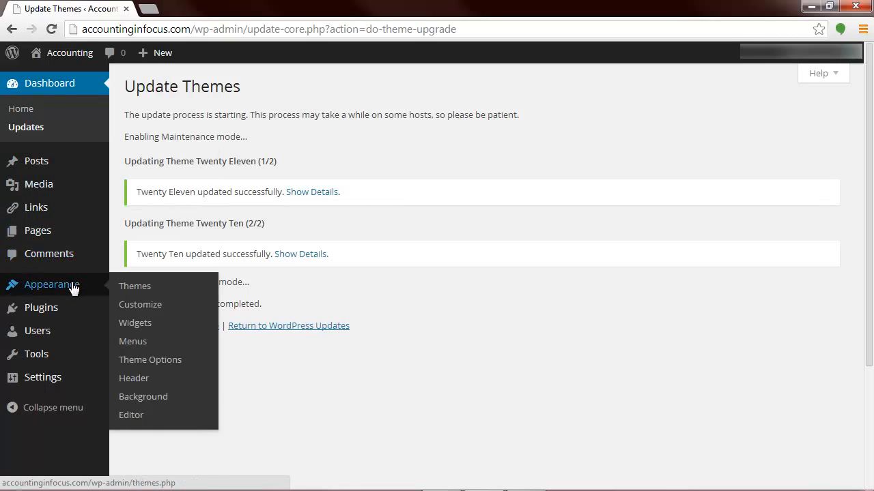
pyautogui.moveTo(42, 393)
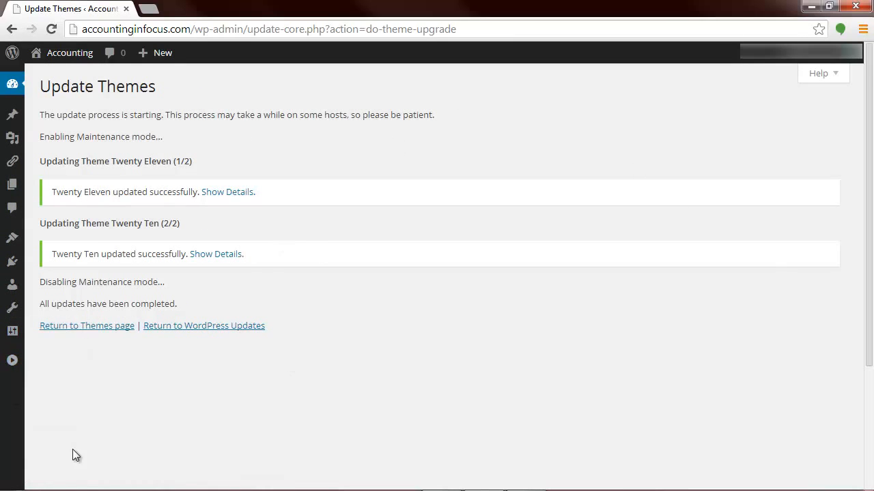
pyautogui.click(12, 360)
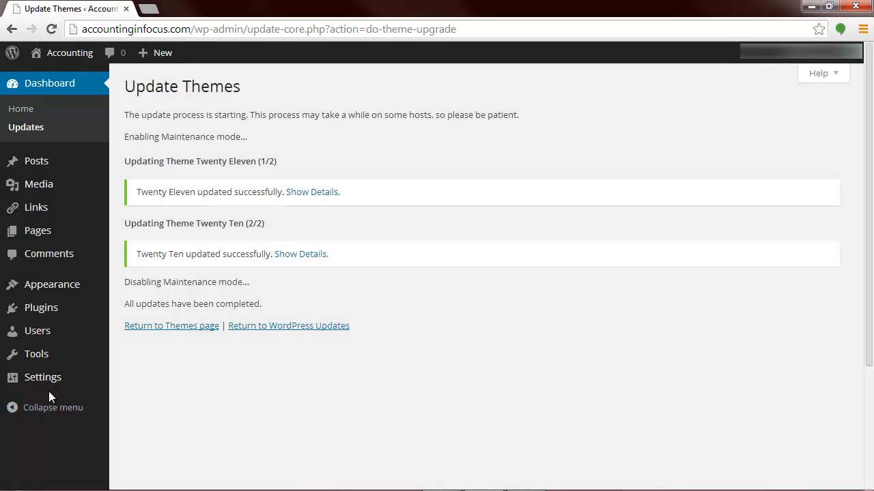
pyautogui.moveTo(68, 160)
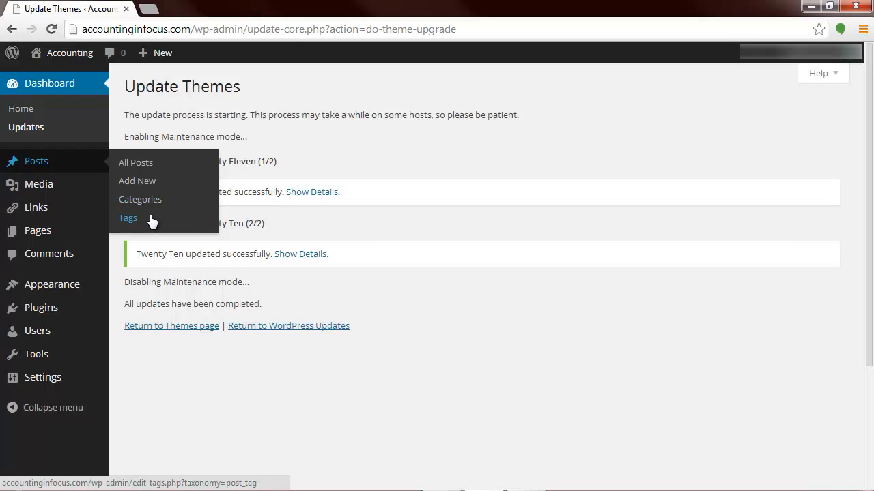
# Step: Examine the site's media library and the full list of links with their available actions
pyautogui.click(23, 182)
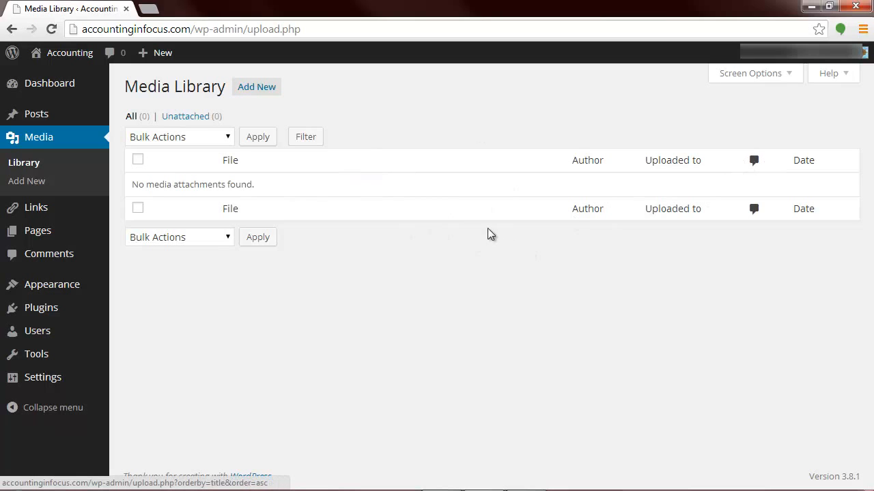
pyautogui.click(27, 205)
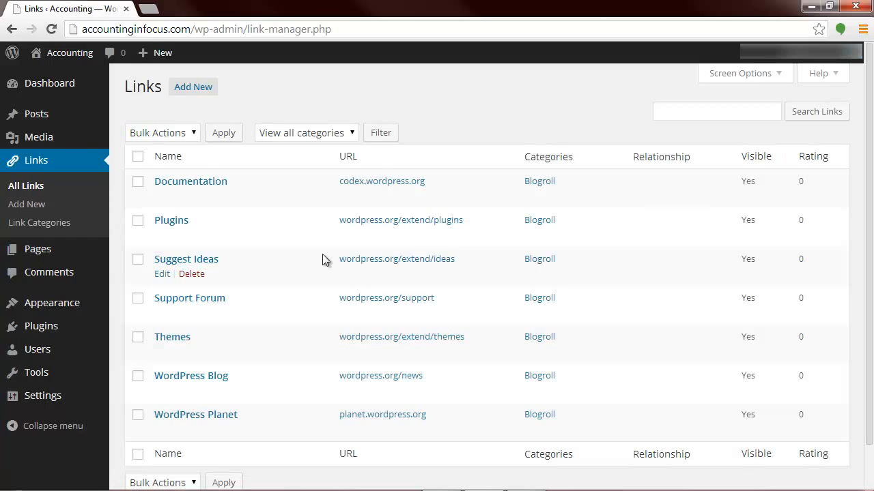
pyautogui.scroll(-1, 322, 259)
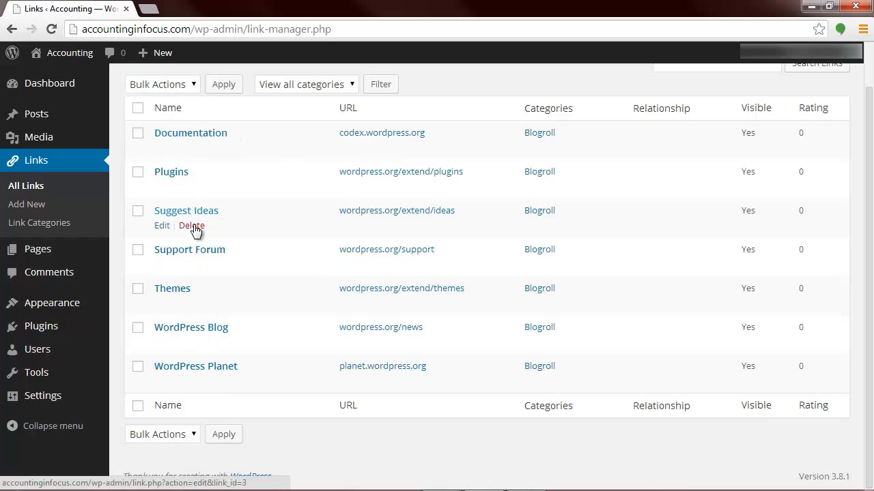
pyautogui.scroll(1, 195, 238)
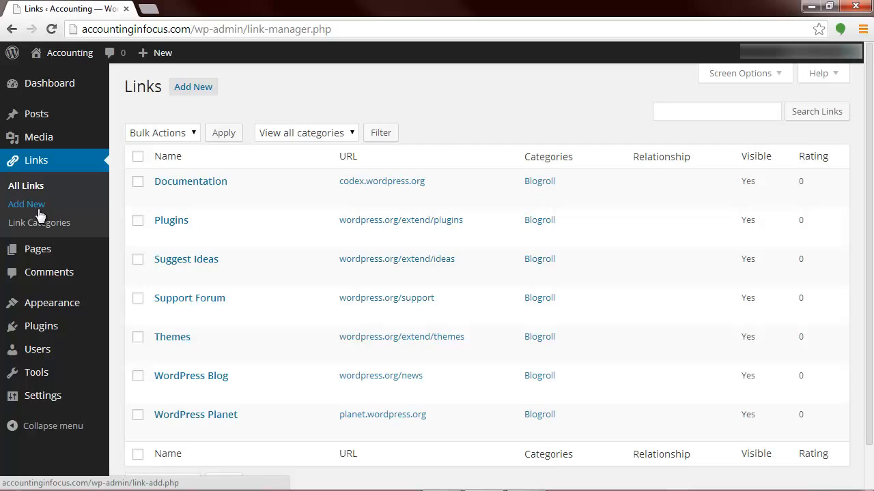
pyautogui.scroll(-1, 39, 215)
# Step: Look over the site's existing pages, comments and installed themes
pyautogui.click(36, 249)
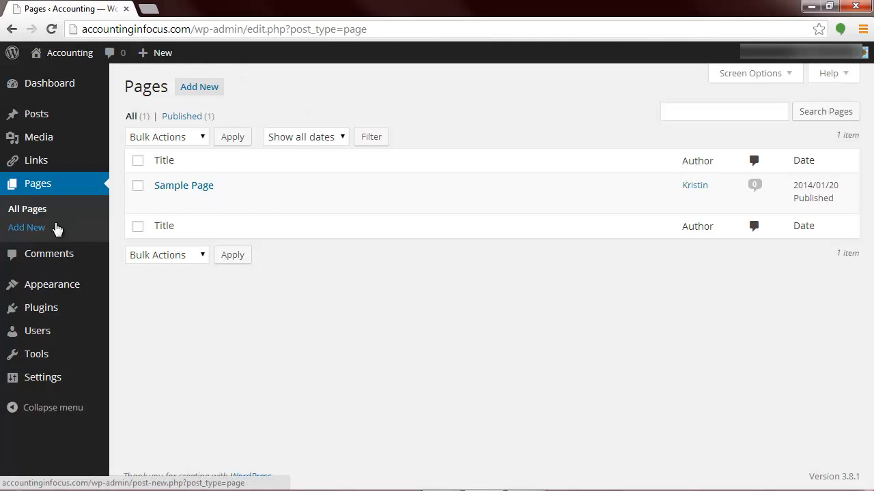
pyautogui.click(45, 258)
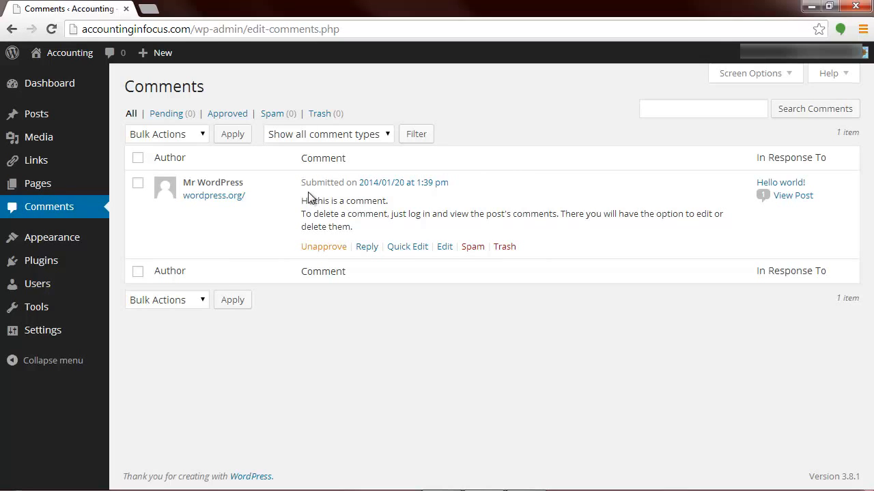
pyautogui.click(56, 236)
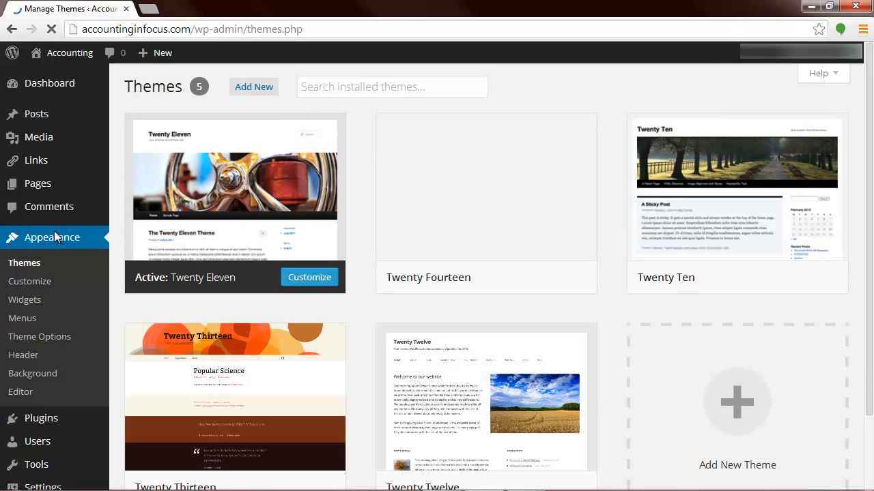
# Step: Browse the installed themes and open the accountinginfocus.com home page in a separate browser tab
pyautogui.scroll(-2, 250, 298)
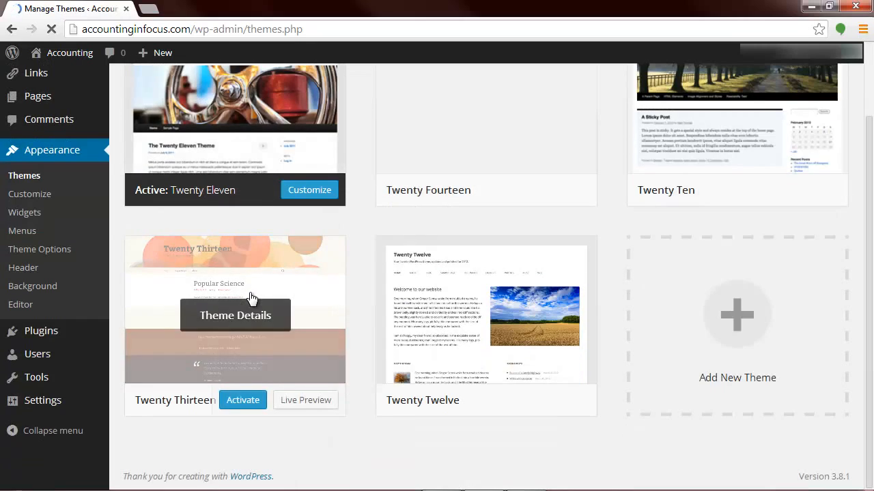
pyautogui.scroll(2, 250, 296)
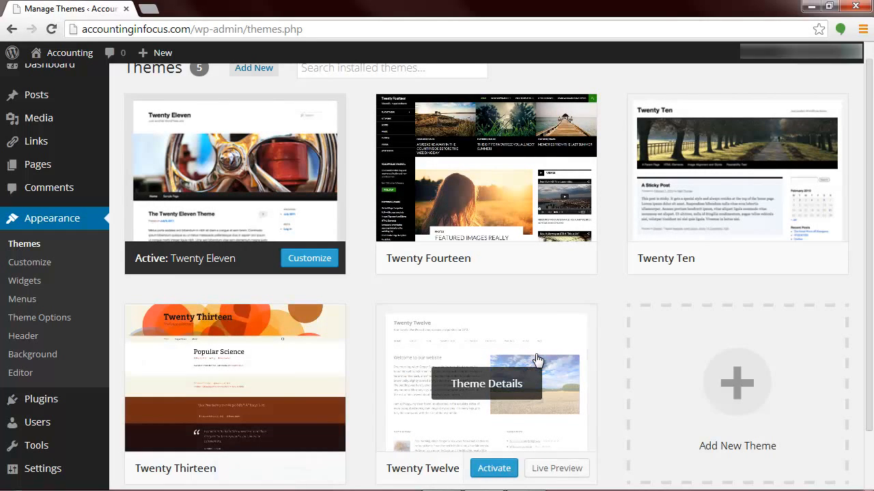
pyautogui.scroll(-1, 537, 360)
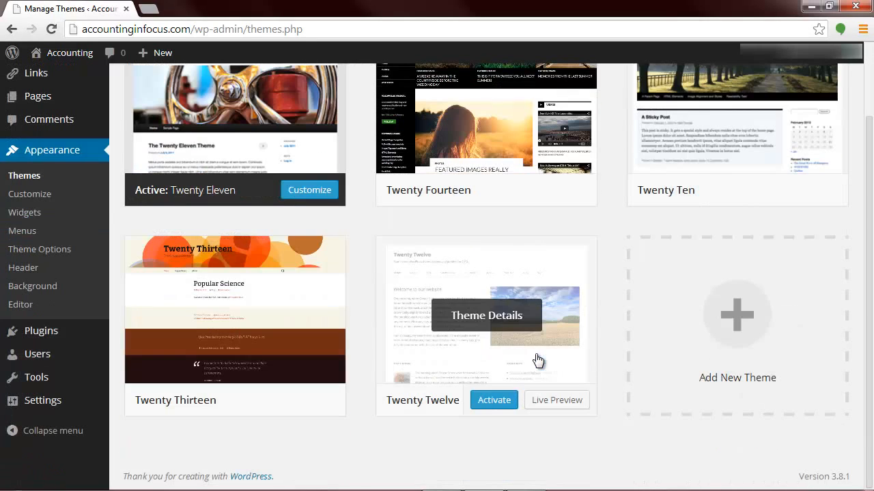
pyautogui.click(148, 8)
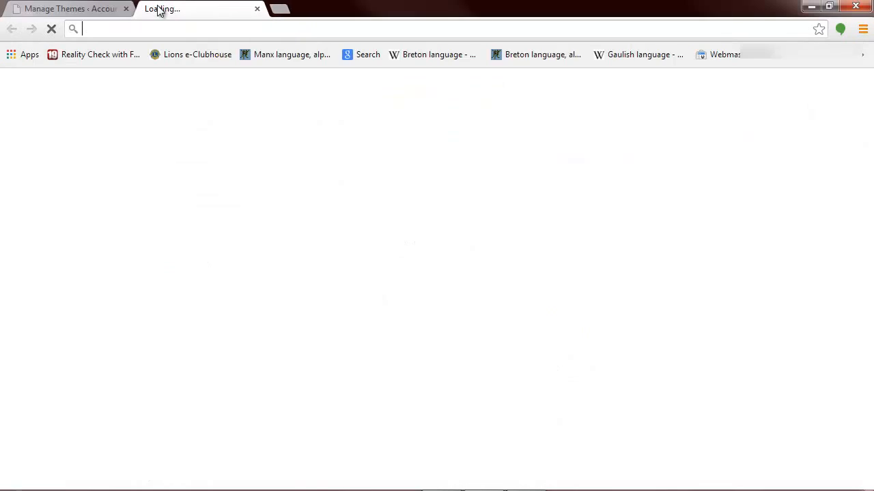
pyautogui.write('acc')
pyautogui.press('Return')
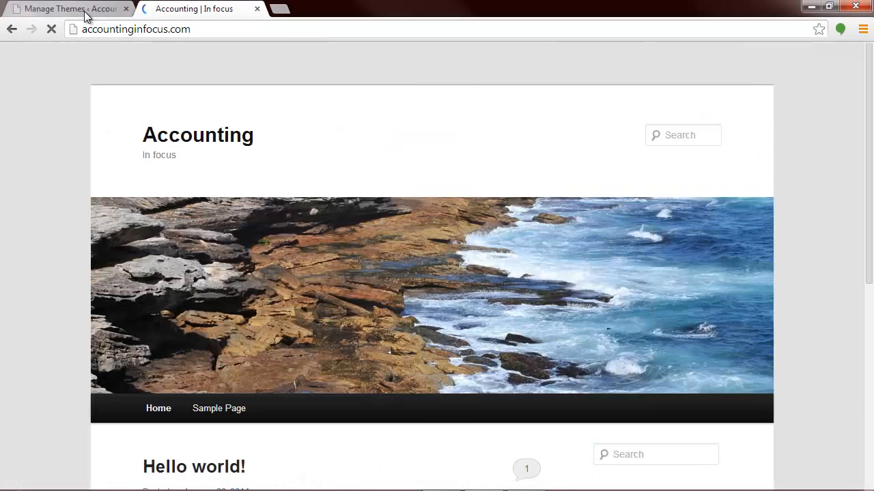
# Step: Activate the Twenty Twelve theme and check the reloaded home page of the site
pyautogui.click(104, 11)
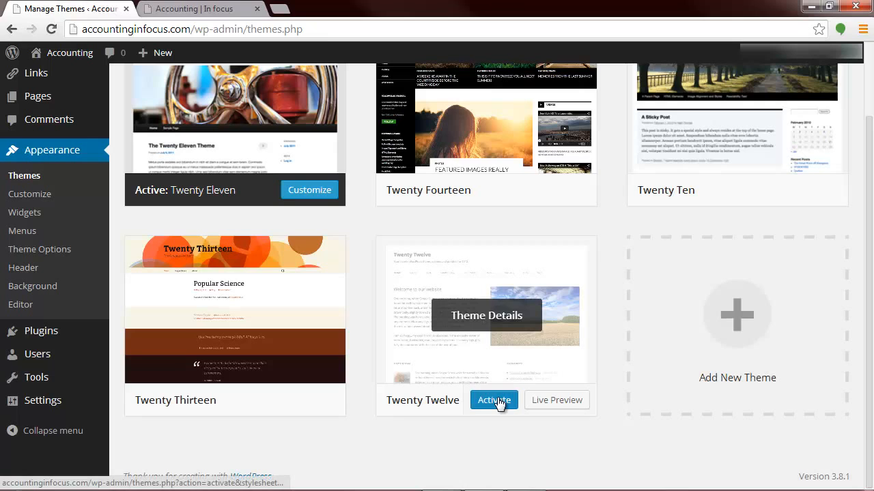
pyautogui.click(496, 400)
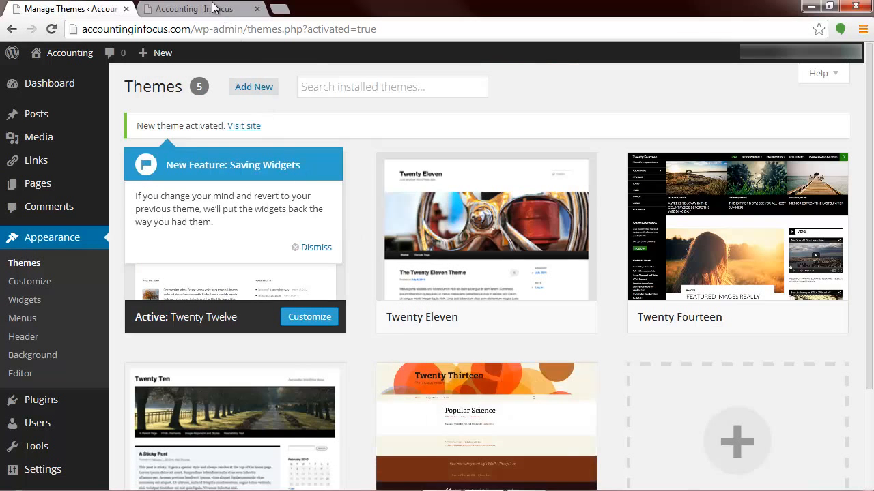
pyautogui.click(213, 7)
pyautogui.click(51, 29)
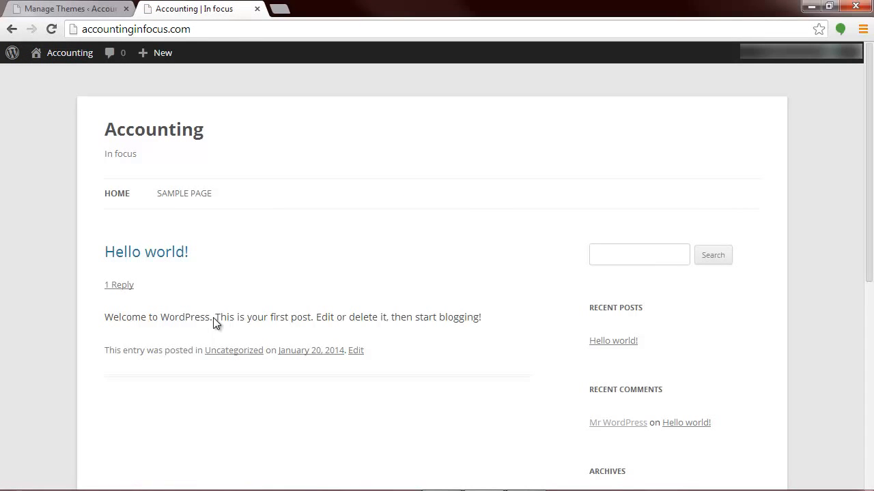
pyautogui.scroll(-5, 215, 292)
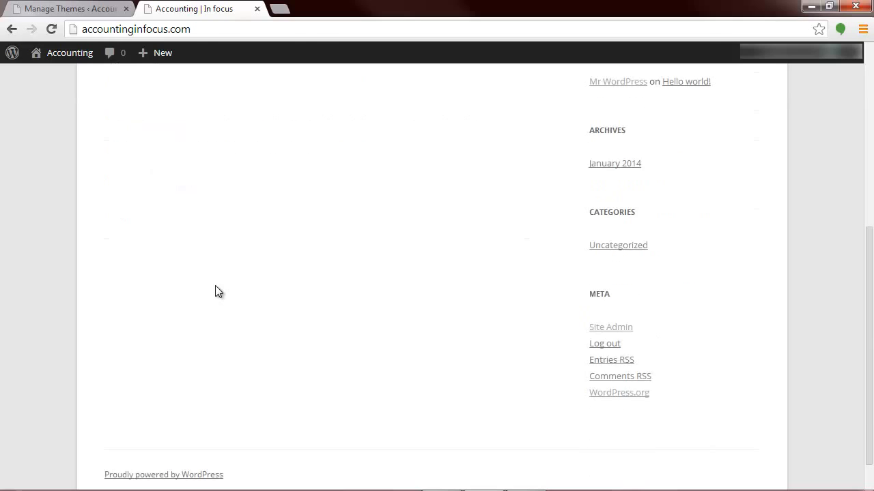
pyautogui.scroll(5, 215, 292)
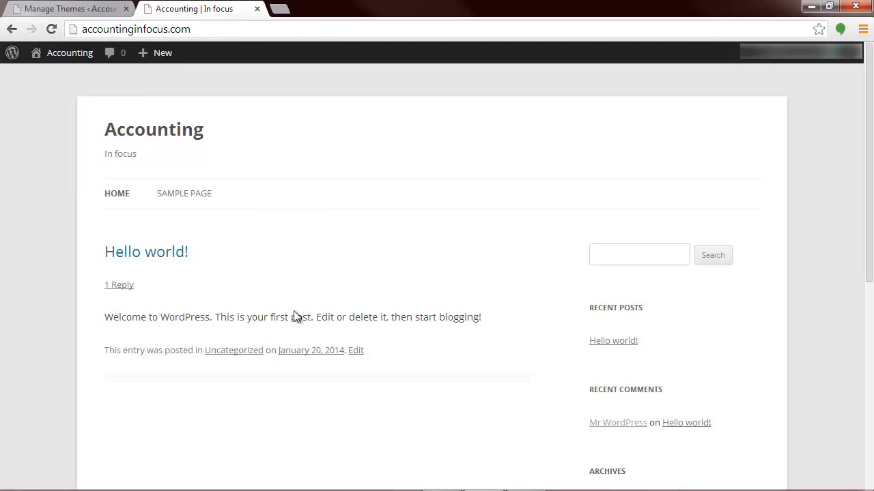
# Step: Return to the installed themes and activate Twenty Fourteen
pyautogui.click(56, 11)
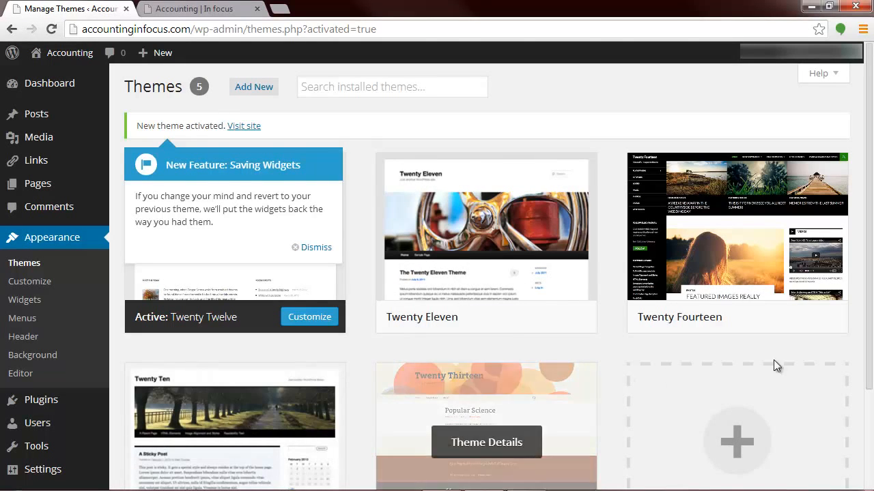
pyautogui.scroll(-1, 624, 354)
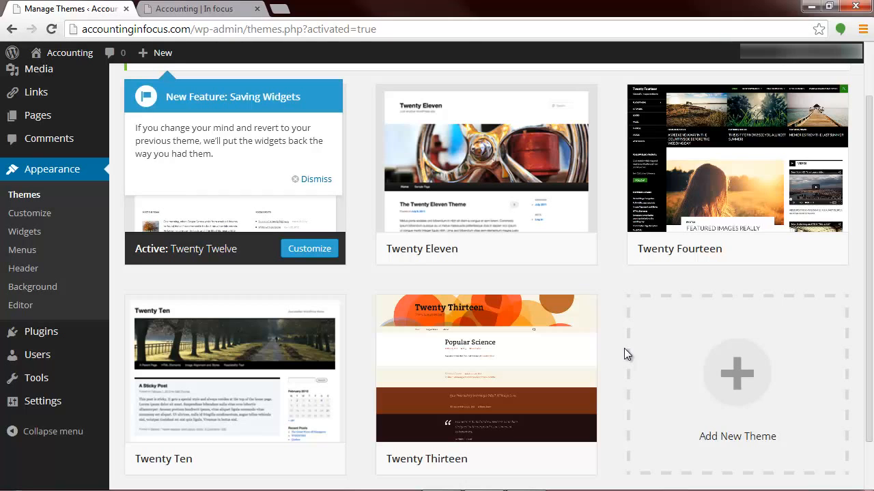
pyautogui.moveTo(722, 186)
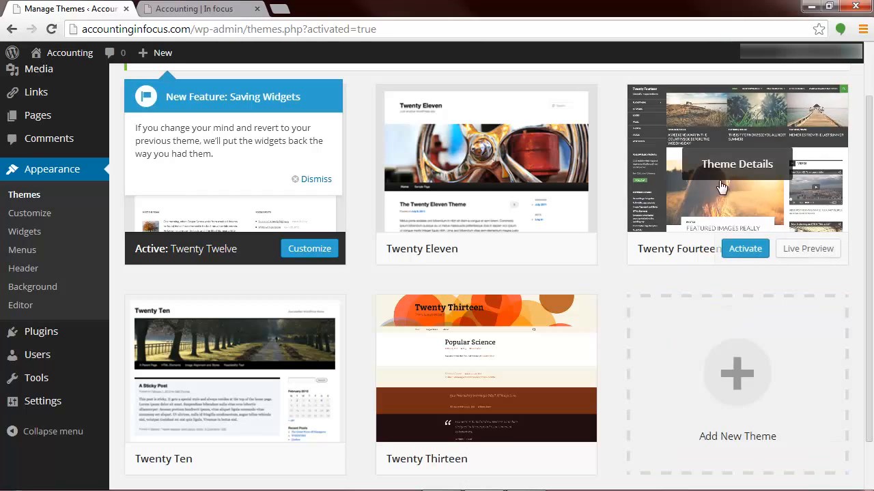
pyautogui.click(750, 247)
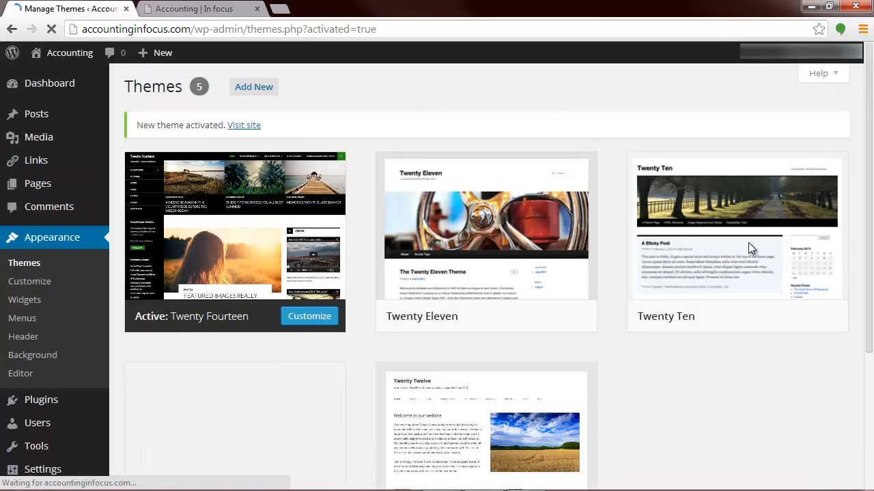
# Step: Reload the site's home page and look over its Twenty Fourteen layout
pyautogui.click(227, 8)
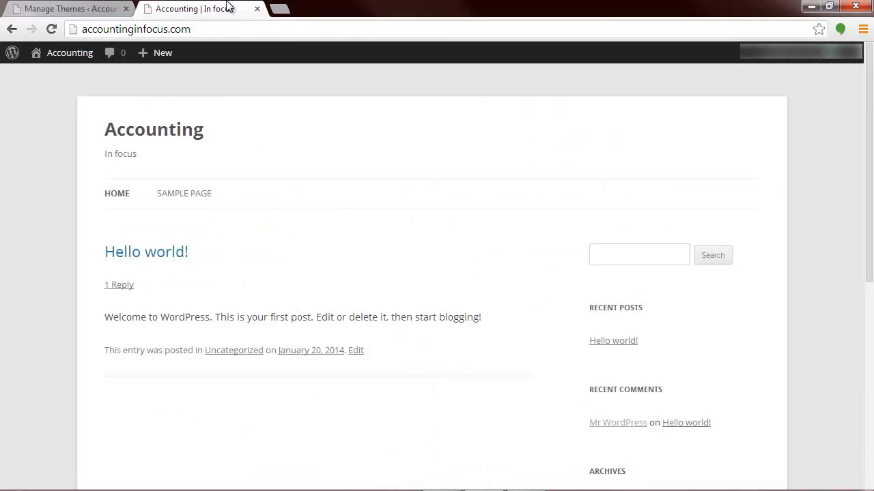
pyautogui.press('F5')
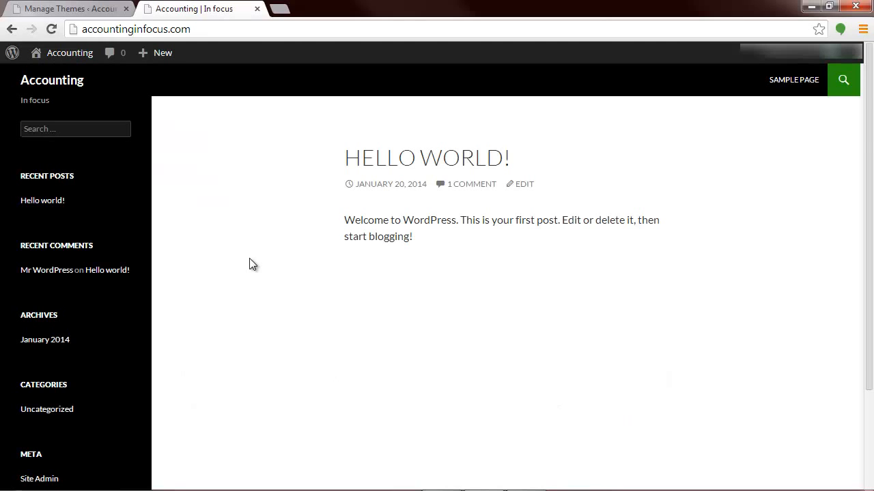
pyautogui.scroll(-2, 250, 263)
pyautogui.scroll(2, 238, 252)
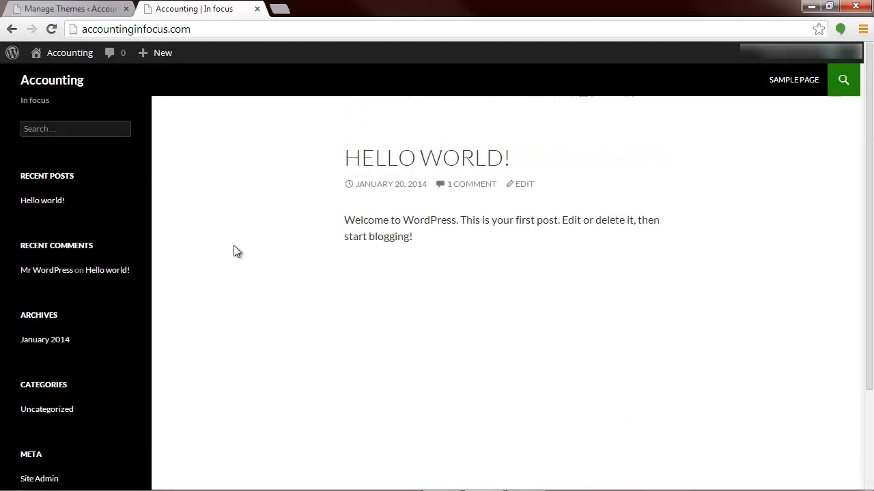
pyautogui.click(48, 30)
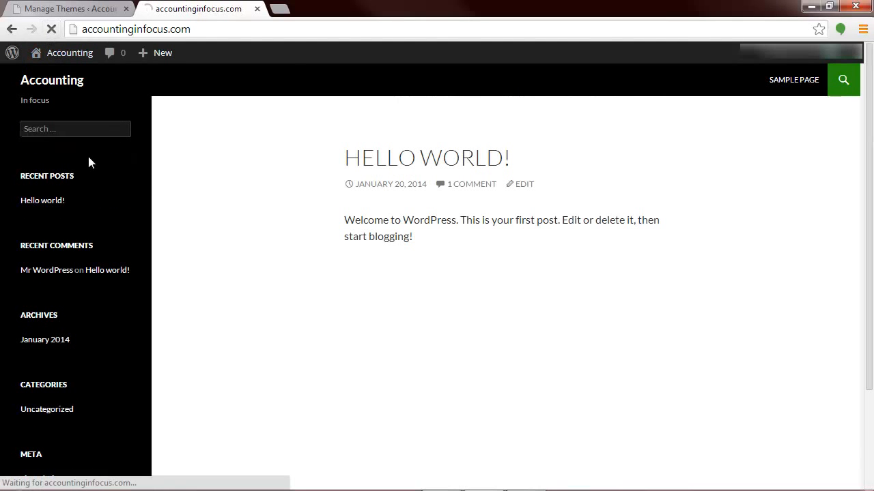
# Step: Examine the front page display options in the Twenty Fourteen customizer, go back to the themes and glance at the live site
pyautogui.click(54, 8)
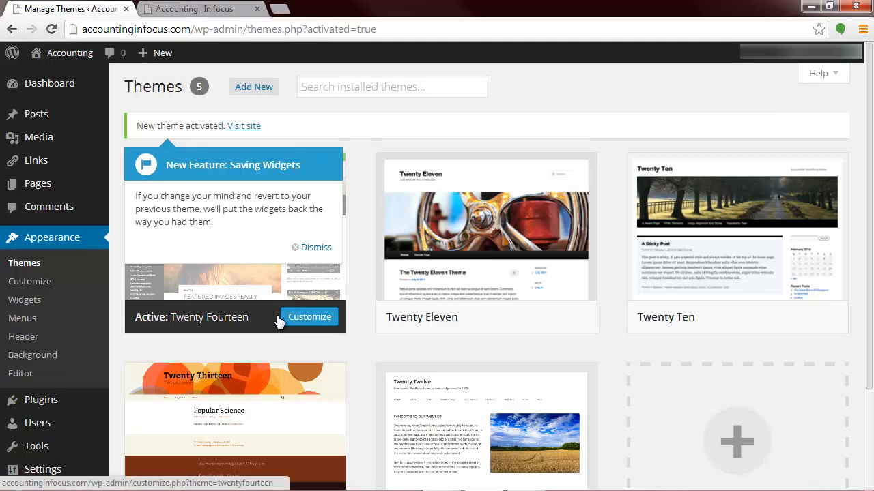
pyautogui.click(310, 319)
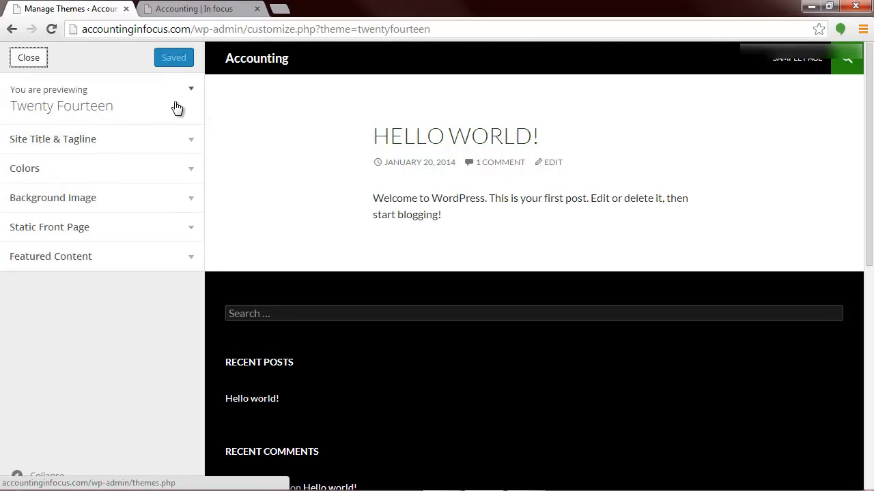
pyautogui.click(169, 240)
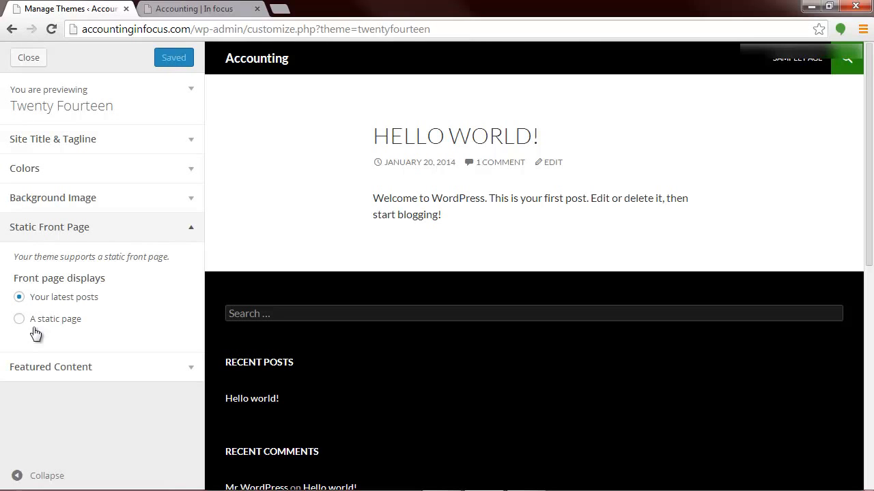
pyautogui.click(11, 28)
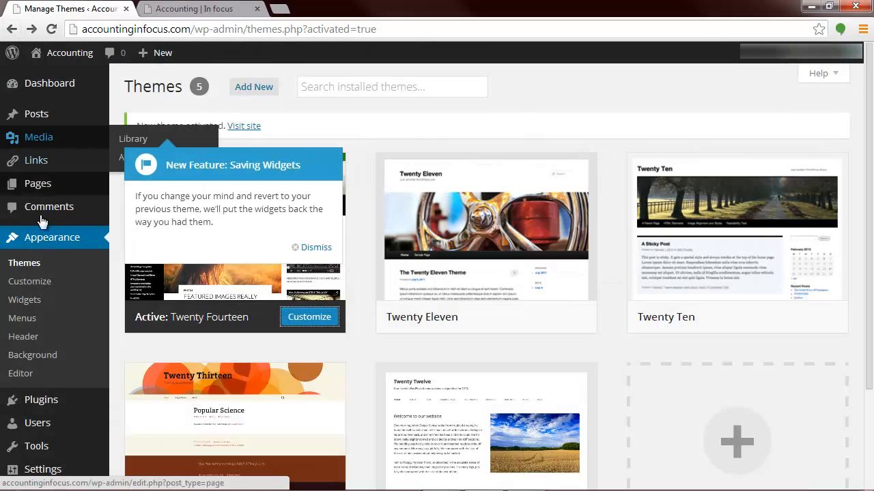
pyautogui.moveTo(33, 186)
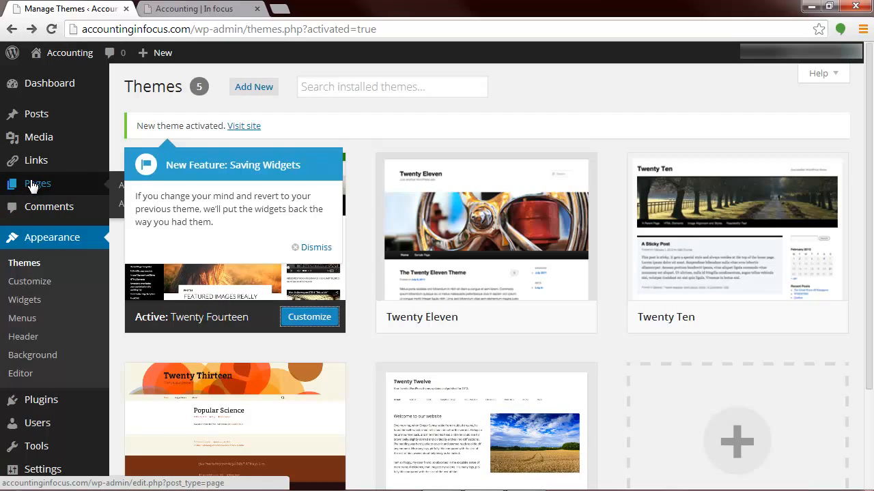
pyautogui.click(184, 9)
pyautogui.click(62, 13)
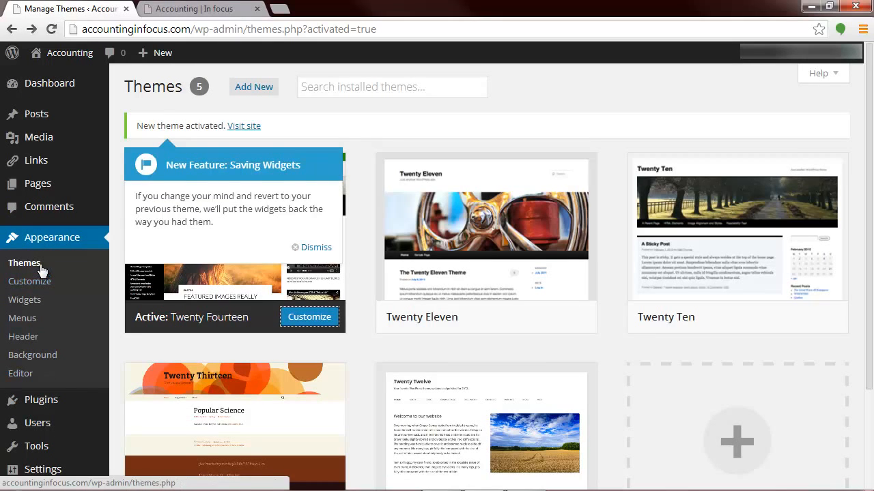
# Step: Reopen the Twenty Fourteen theme for customizing and review its Static Front Page settings
pyautogui.click(315, 316)
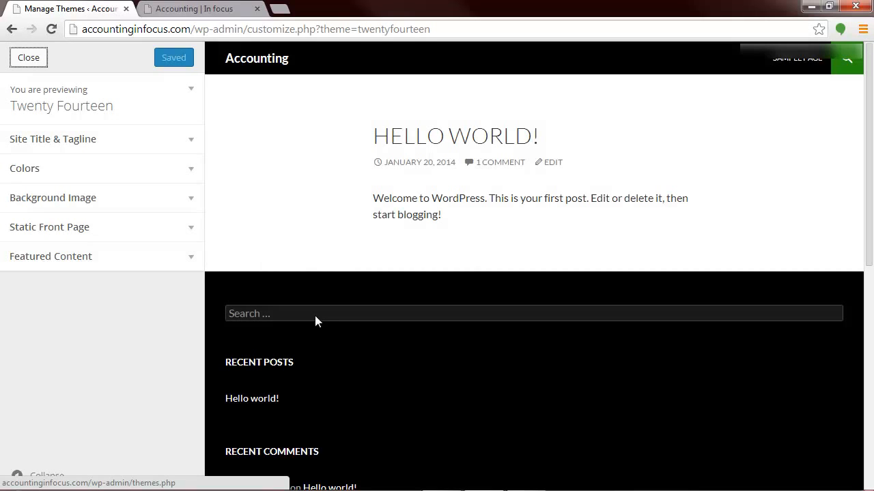
pyautogui.click(183, 233)
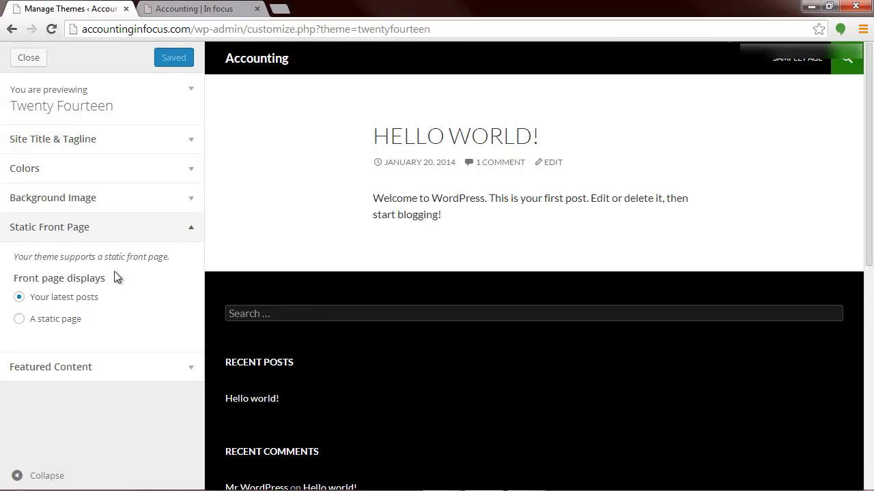
pyautogui.click(192, 235)
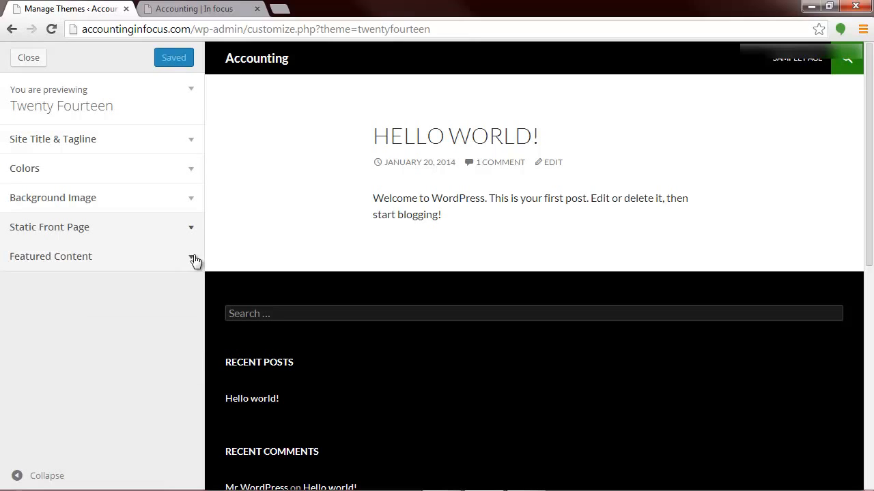
# Step: Examine the Featured Content layout and tag name settings, and the upload options for the background image
pyautogui.click(193, 266)
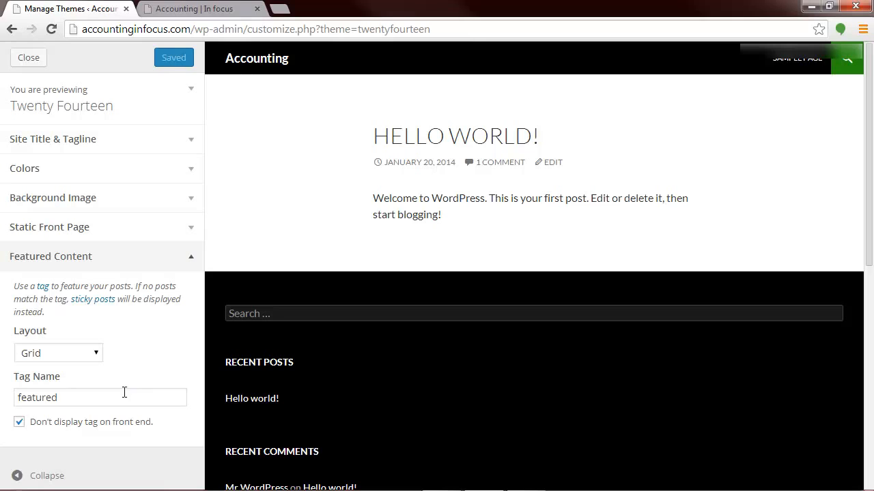
pyautogui.click(90, 352)
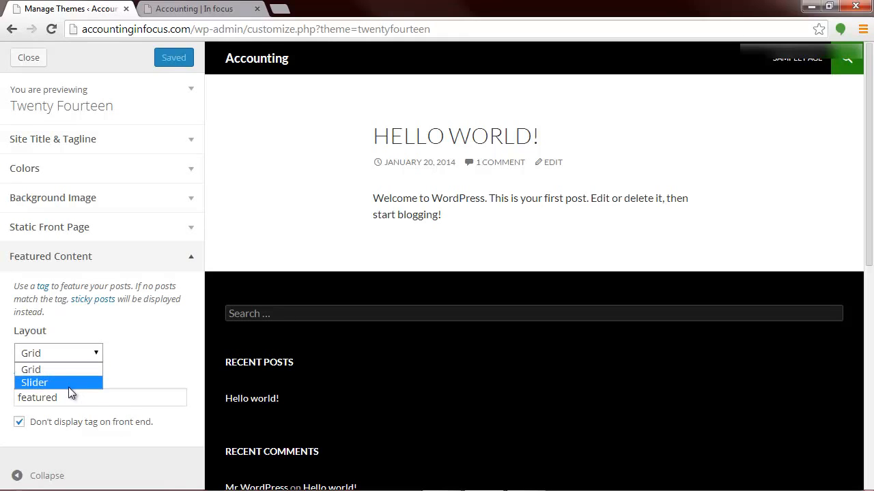
pyautogui.click(140, 364)
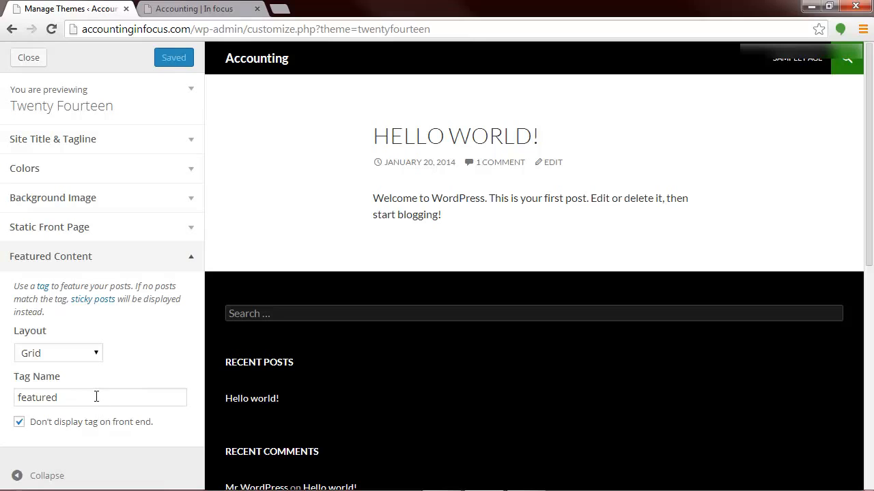
pyautogui.click(96, 397)
pyautogui.doubleClick(96, 397)
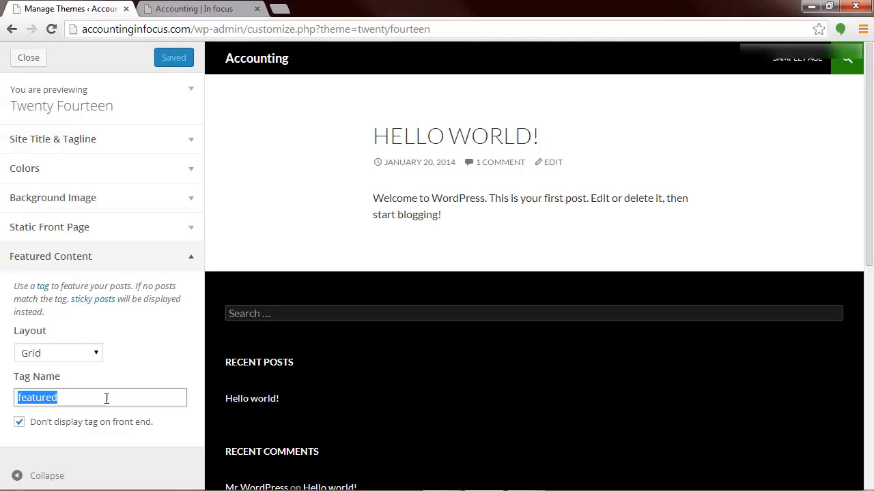
pyautogui.moveTo(135, 398); pyautogui.dragTo(9, 399)
pyautogui.click(191, 204)
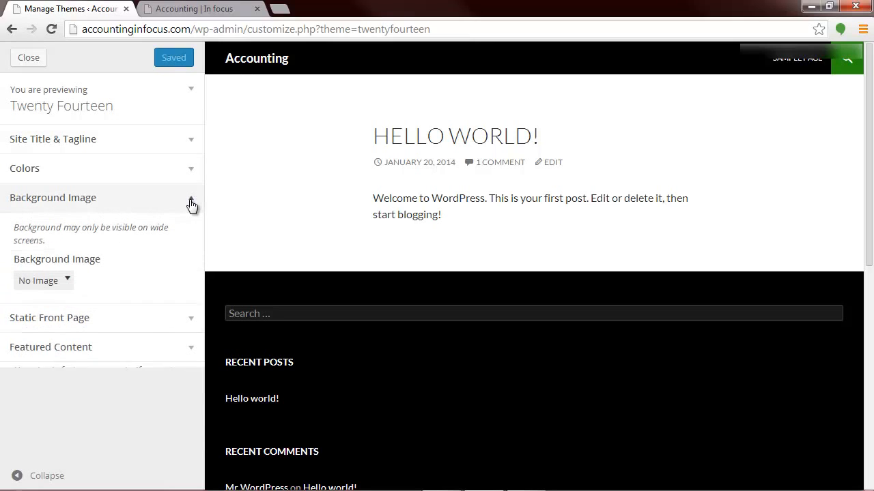
pyautogui.click(64, 281)
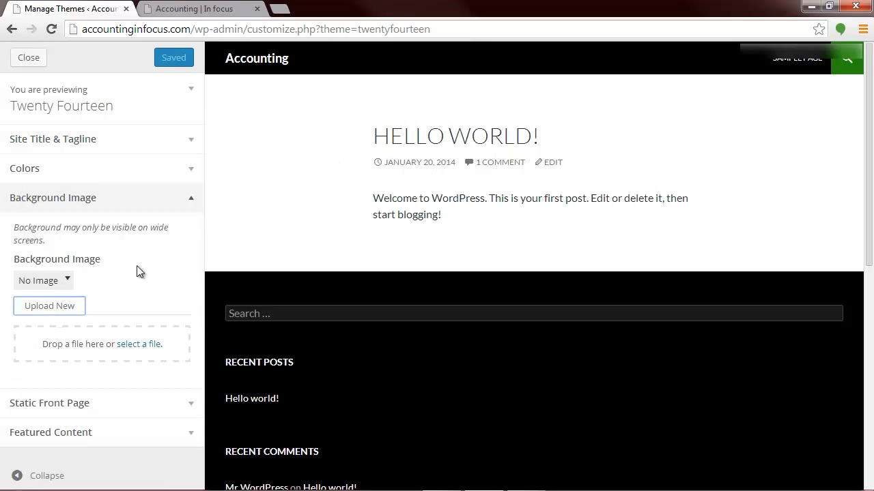
# Step: Set the site title color to red #dd3333 in the theme's Colors settings
pyautogui.click(192, 170)
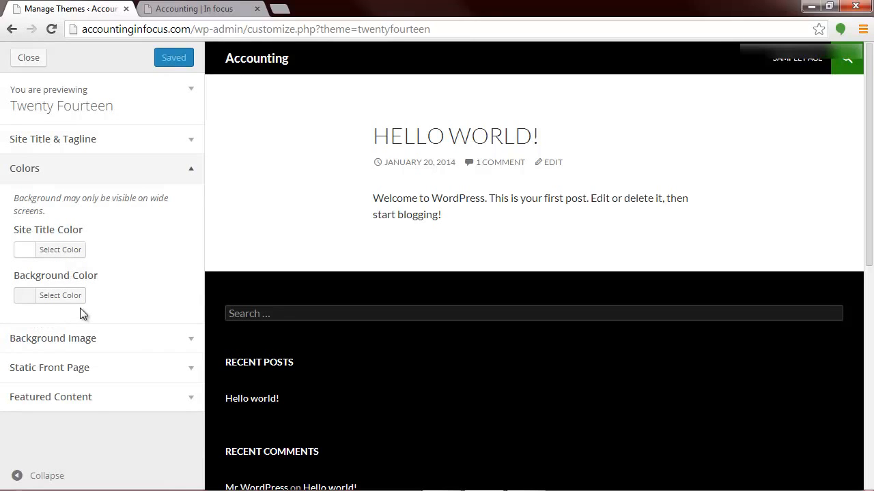
pyautogui.click(56, 252)
pyautogui.click(99, 349)
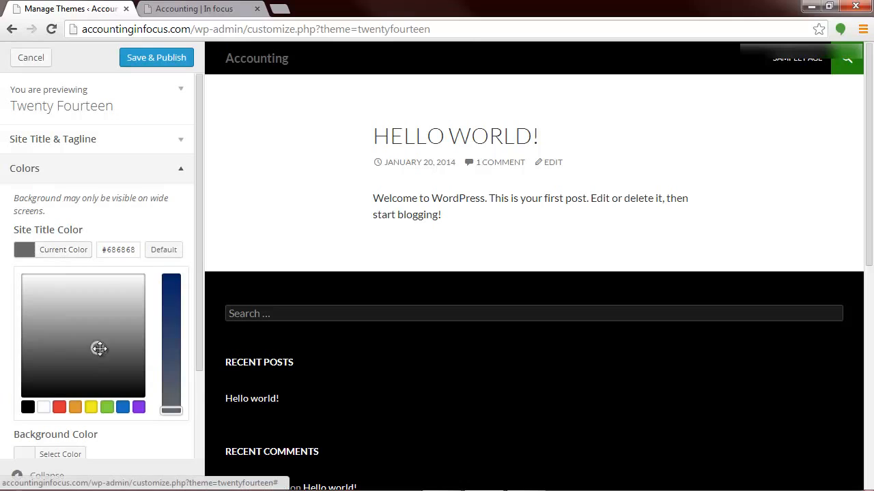
pyautogui.click(59, 407)
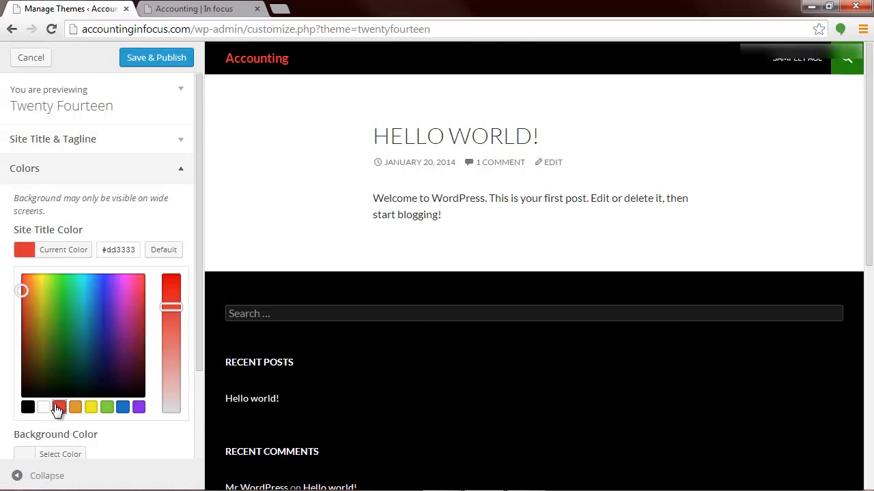
pyautogui.scroll(-1, 58, 408)
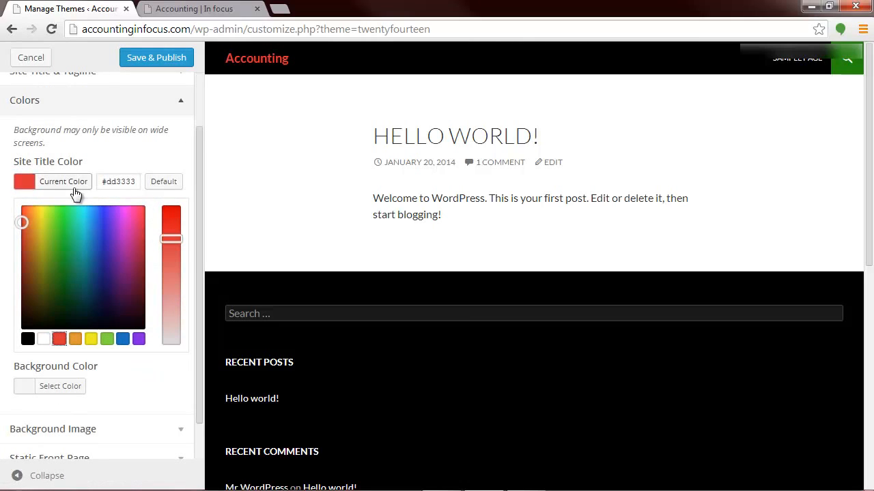
# Step: Set the theme's background color to purple #8224e3 and save and publish the color changes
pyautogui.scroll(-1, 120, 287)
pyautogui.click(60, 347)
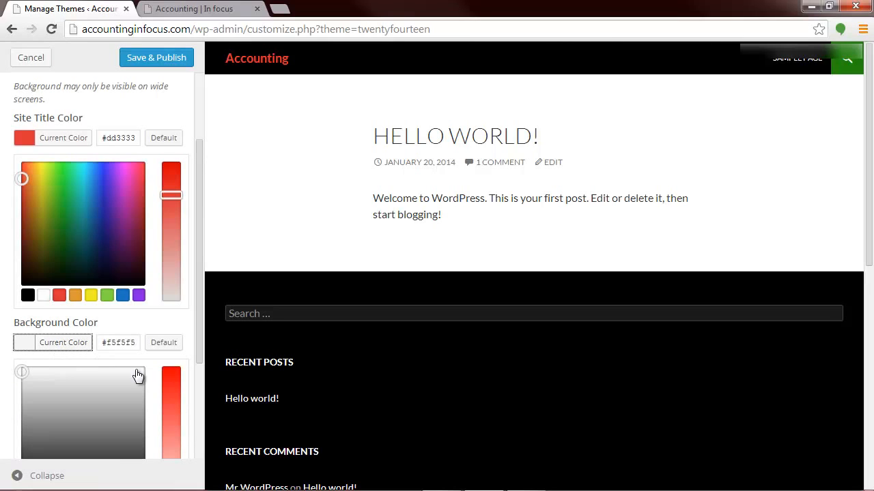
pyautogui.scroll(-3, 99, 450)
pyautogui.click(139, 342)
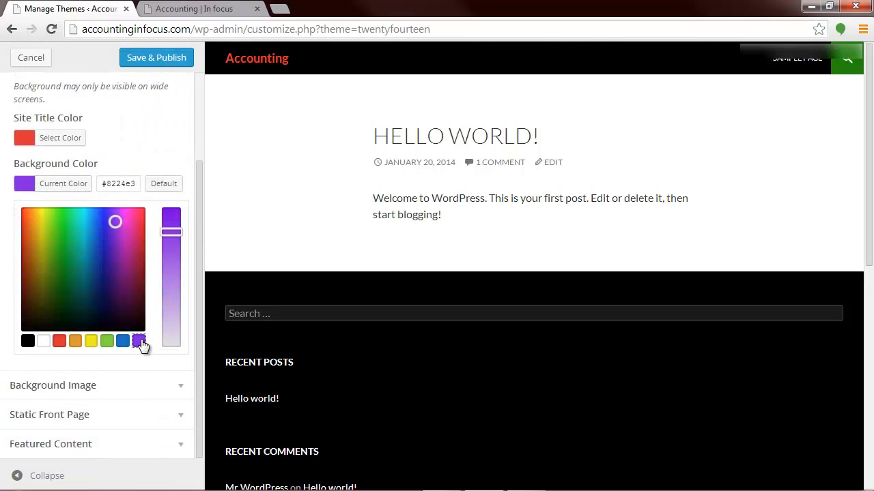
pyautogui.scroll(1, 143, 346)
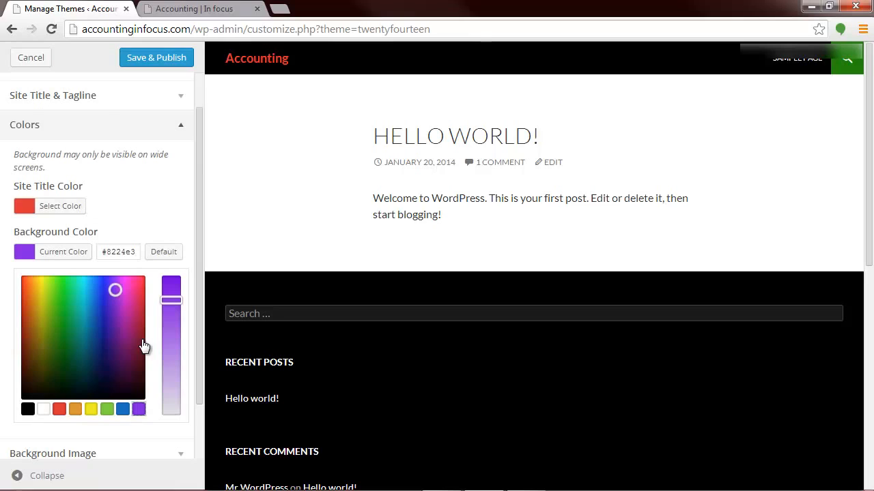
pyautogui.scroll(1, 143, 347)
pyautogui.click(161, 59)
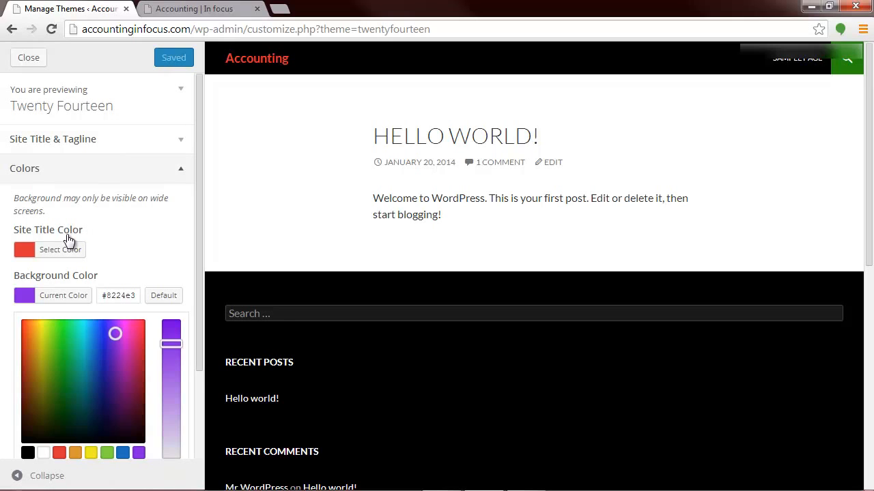
# Step: Check the published colors in the customizer preview and on the refreshed live site, and return to the customizer
pyautogui.scroll(-4, 509, 388)
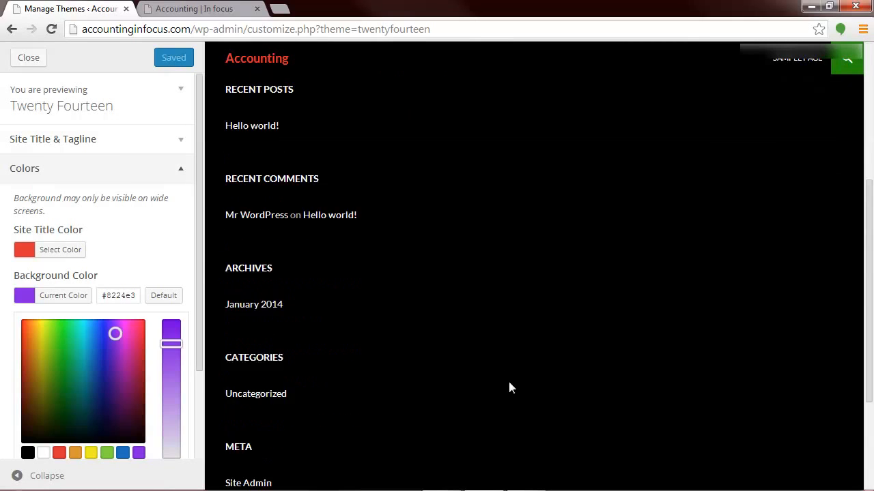
pyautogui.scroll(-3, 509, 388)
pyautogui.click(198, 8)
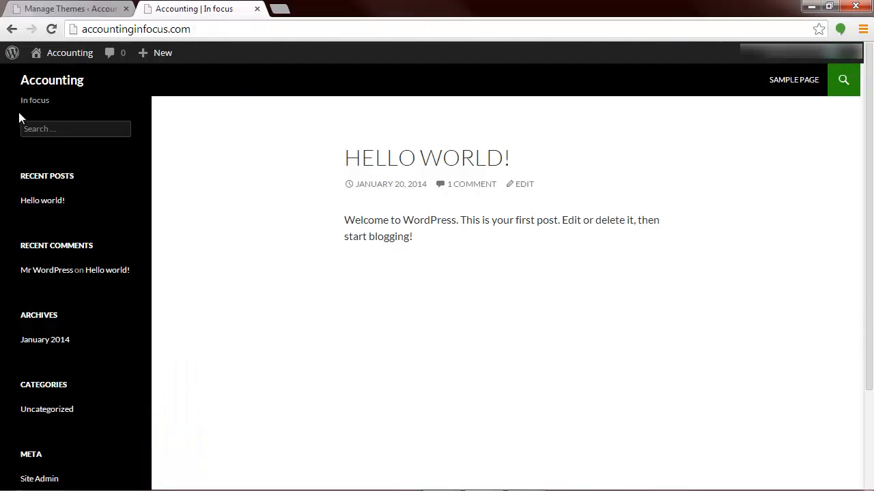
pyautogui.click(54, 27)
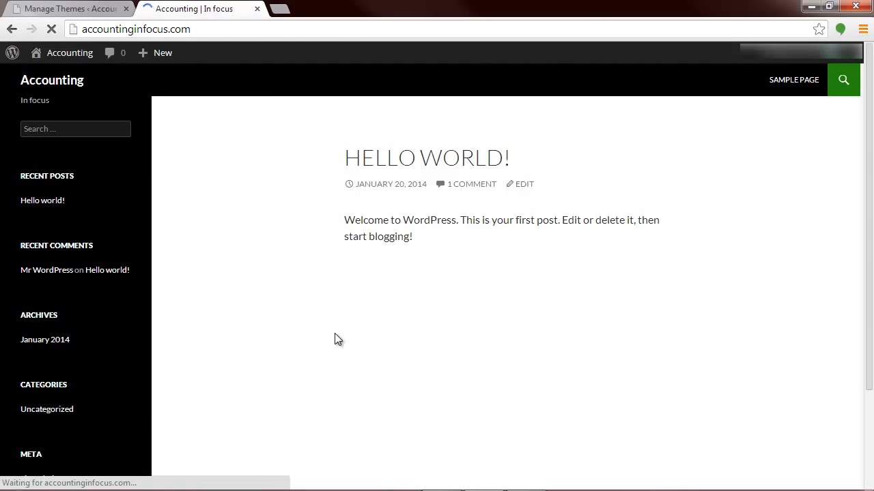
pyautogui.scroll(-2, 259, 333)
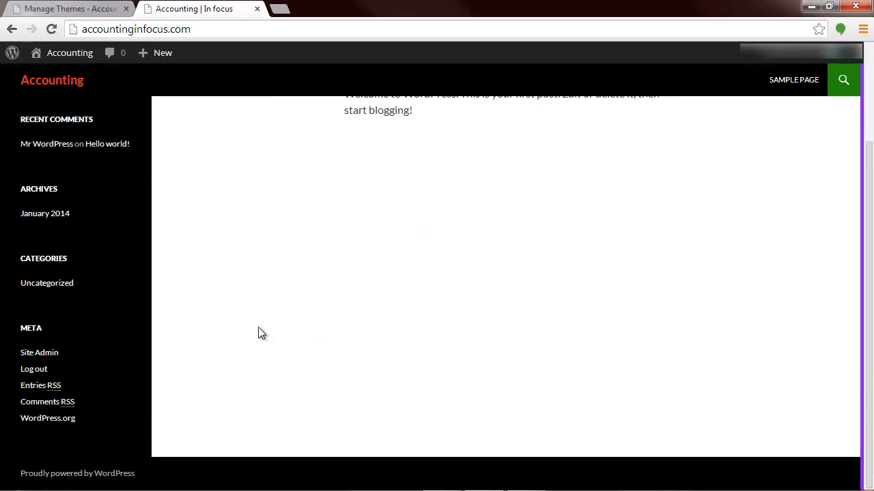
pyautogui.scroll(2, 257, 334)
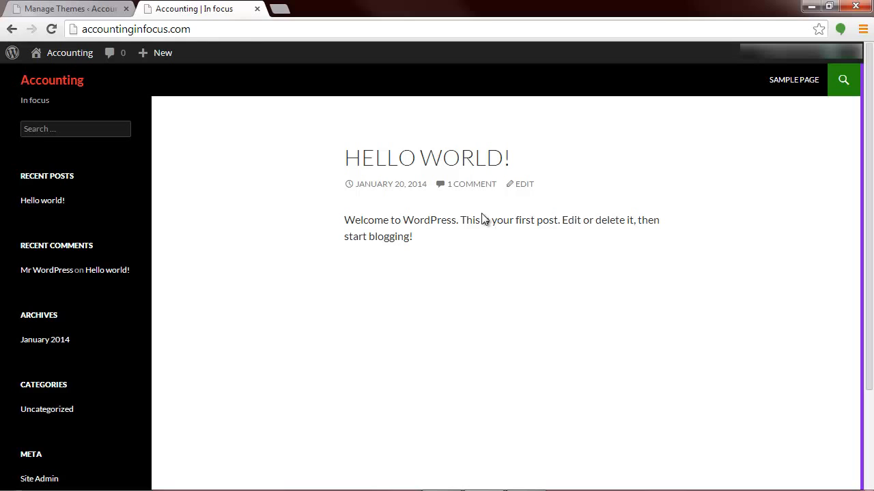
pyautogui.click(99, 9)
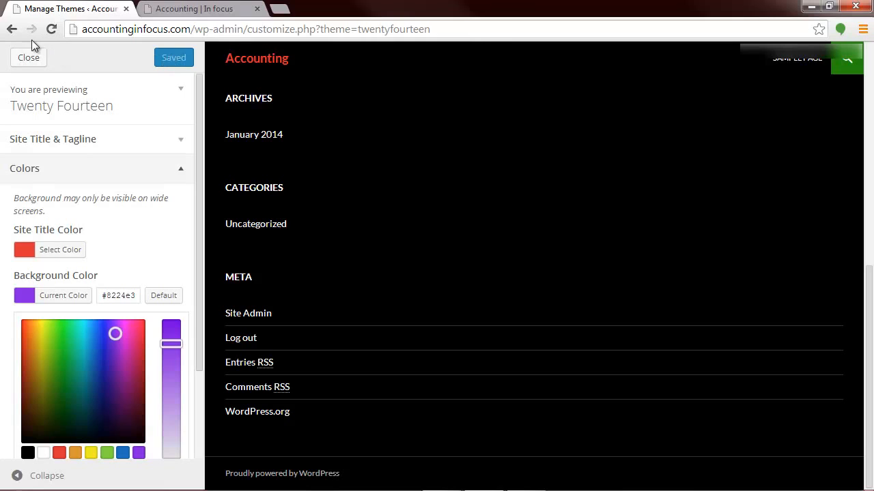
# Step: Leave the customizer, open the Widgets page and examine the available widgets, the sidebars and the footer widget area
pyautogui.click(11, 29)
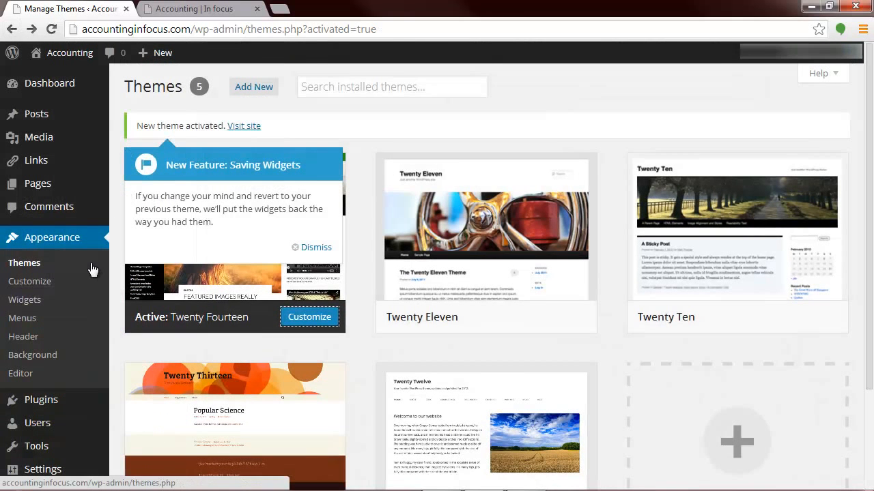
pyautogui.click(33, 305)
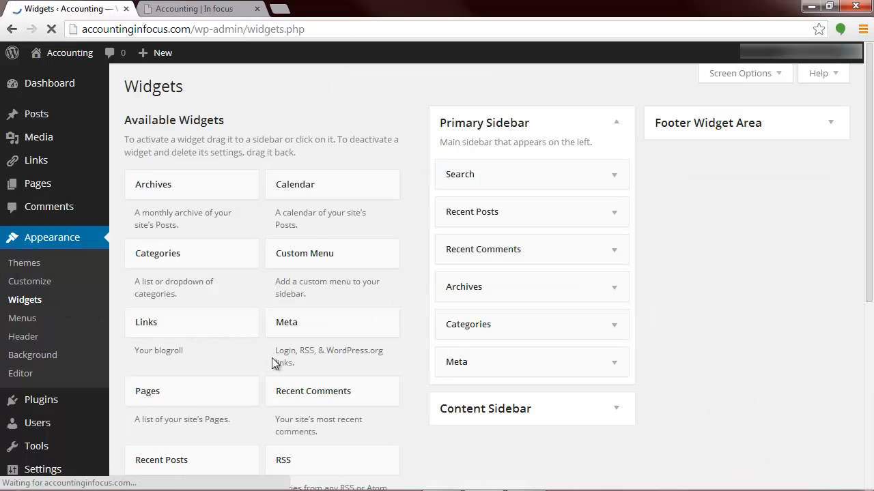
pyautogui.scroll(-1, 273, 362)
pyautogui.scroll(1, 578, 269)
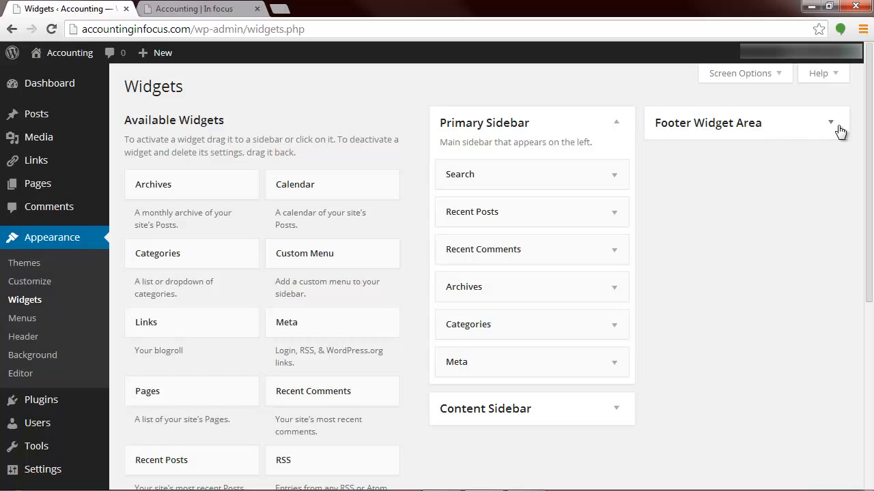
pyautogui.scroll(-1, 725, 347)
pyautogui.scroll(-4, 618, 340)
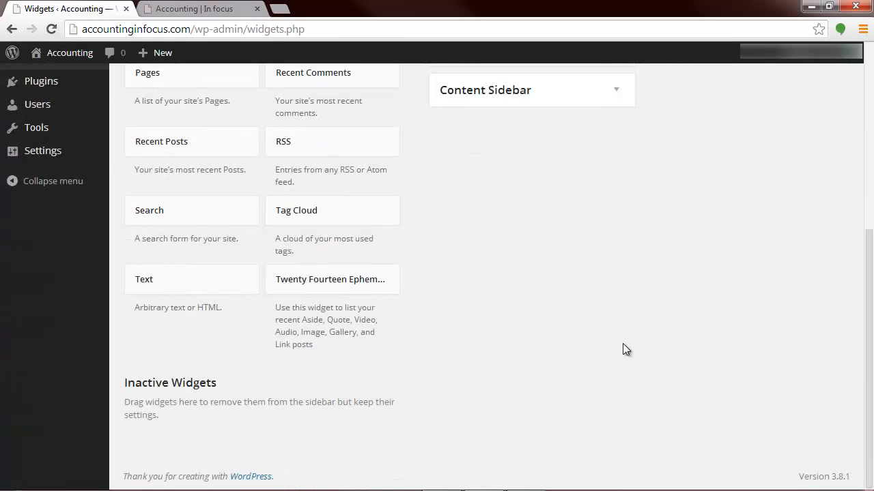
pyautogui.scroll(3, 623, 343)
pyautogui.scroll(2, 622, 343)
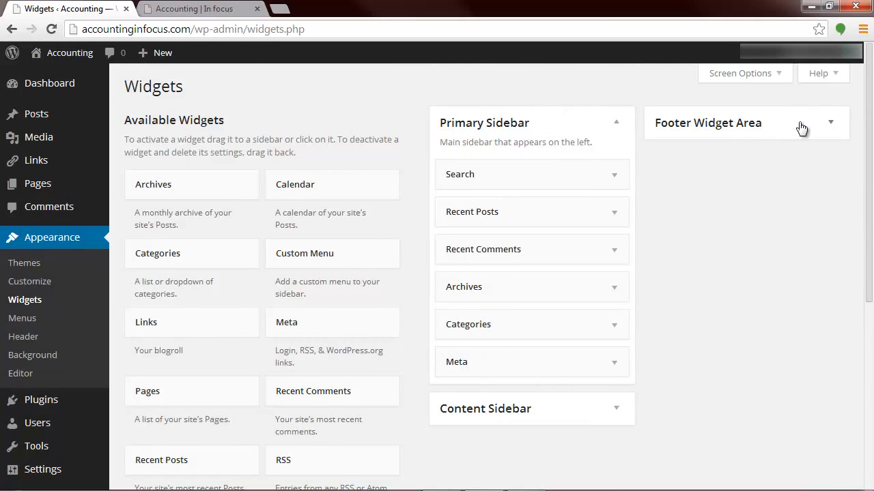
pyautogui.scroll(-3, 318, 351)
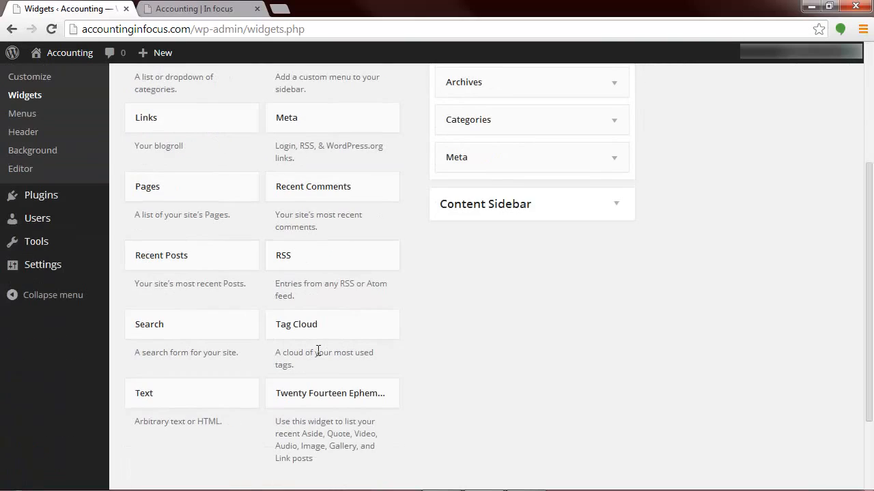
pyautogui.scroll(-1, 318, 351)
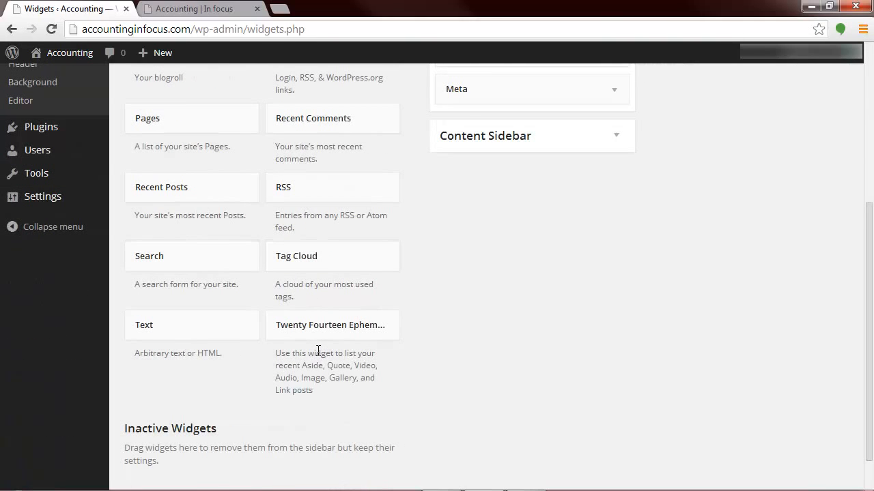
pyautogui.scroll(2, 318, 351)
pyautogui.scroll(2, 318, 351)
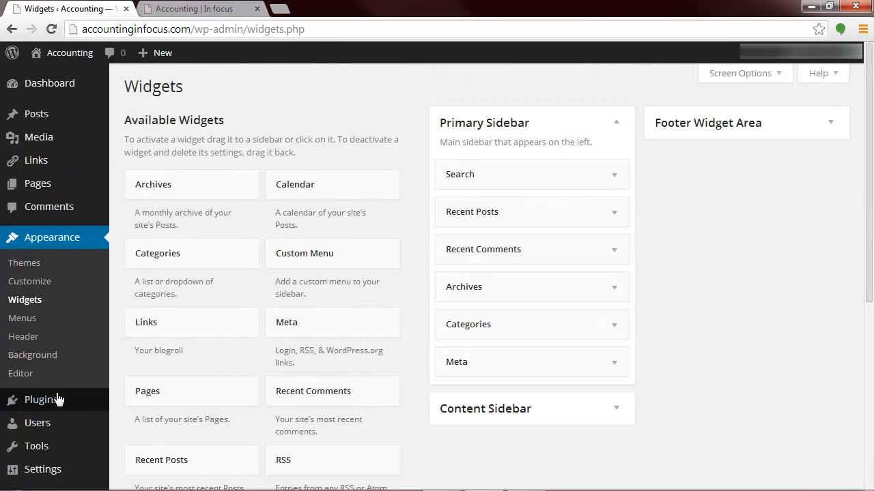
pyautogui.moveTo(48, 400)
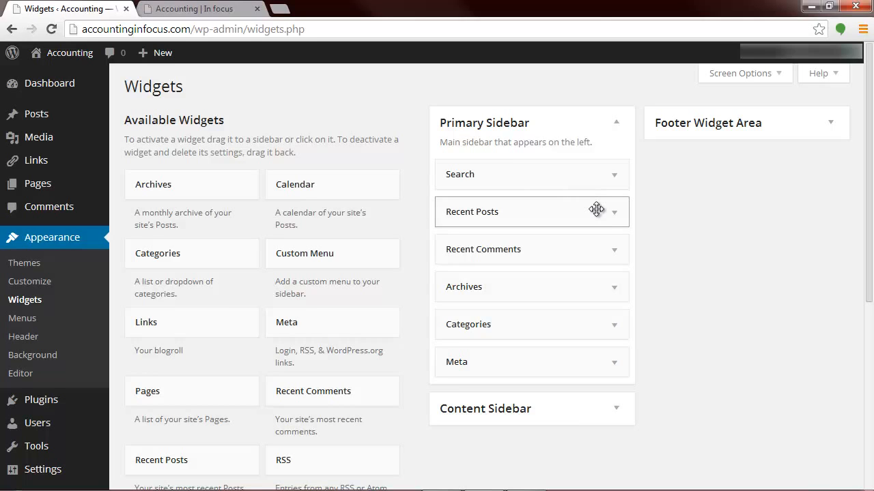
# Step: Remove the Recent Posts and Meta widgets from the Primary Sidebar
pyautogui.moveTo(596, 209); pyautogui.dragTo(327, 121)
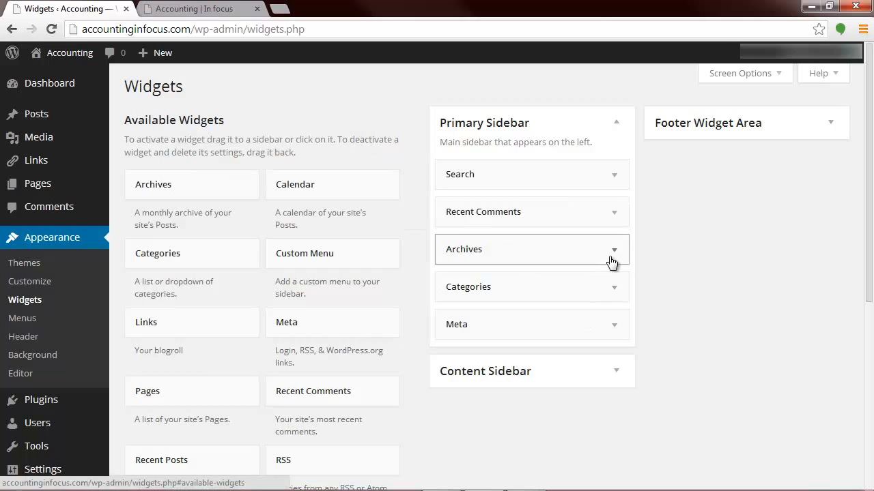
pyautogui.moveTo(615, 334); pyautogui.dragTo(412, 208)
pyautogui.moveTo(604, 293); pyautogui.dragTo(290, 156)
# Step: Examine the Content Sidebar area and review the available widgets, including the Text widget
pyautogui.click(617, 332)
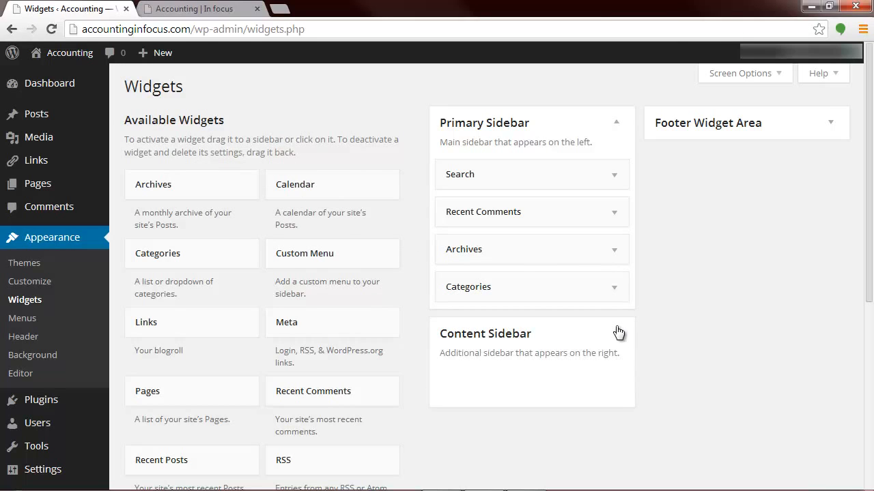
pyautogui.click(617, 332)
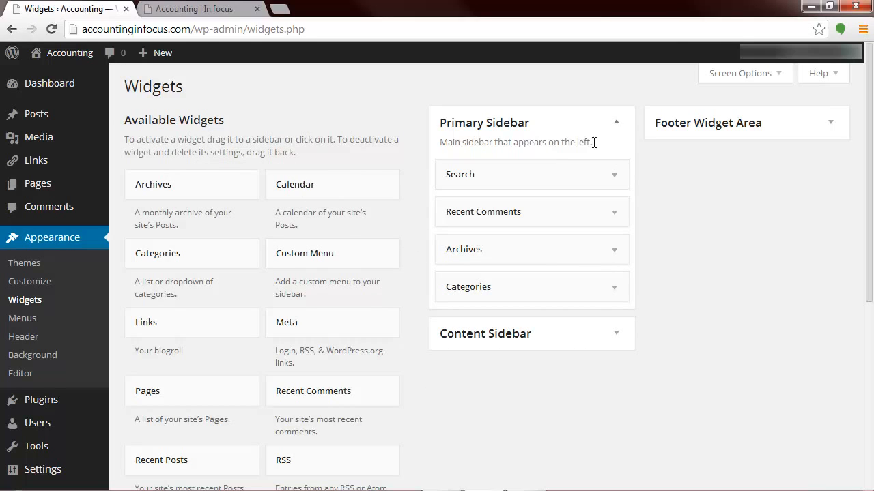
pyautogui.scroll(-2, 259, 334)
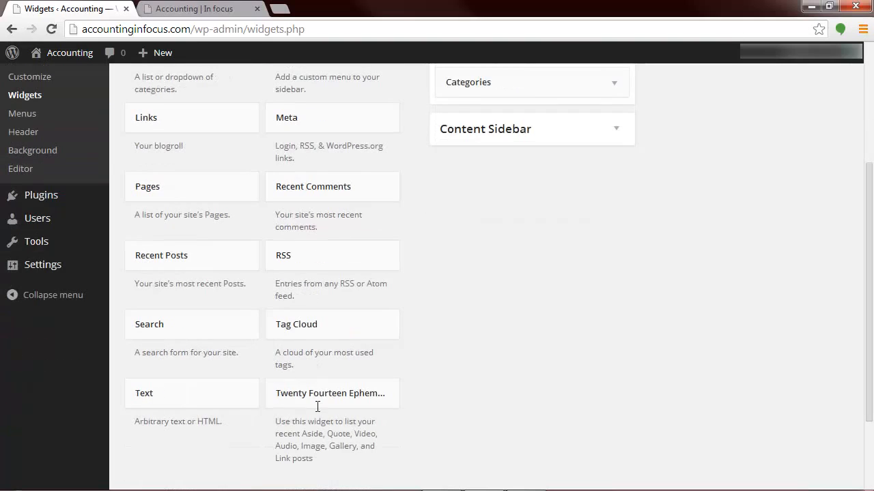
pyautogui.scroll(-1, 346, 441)
pyautogui.scroll(2, 346, 444)
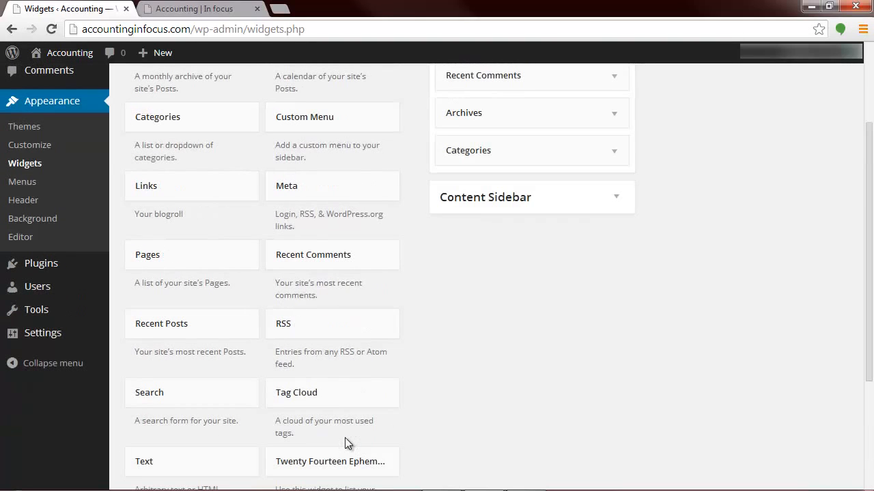
pyautogui.scroll(2, 347, 443)
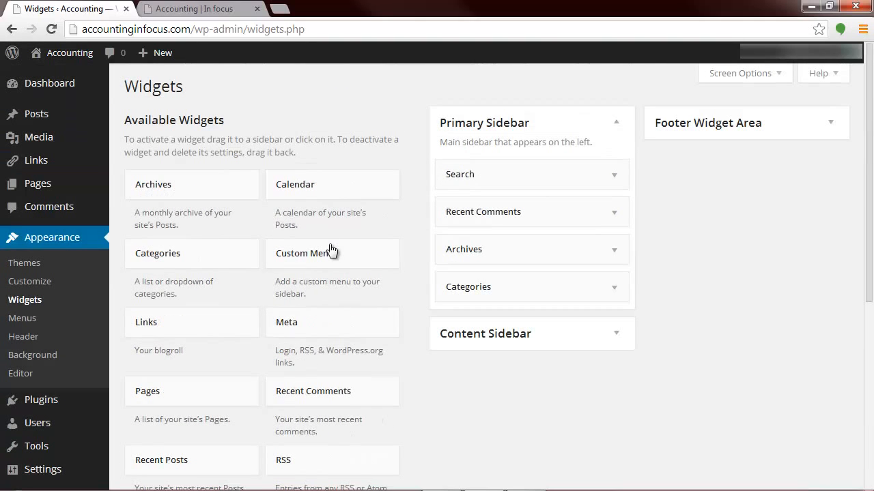
pyautogui.scroll(-3, 331, 254)
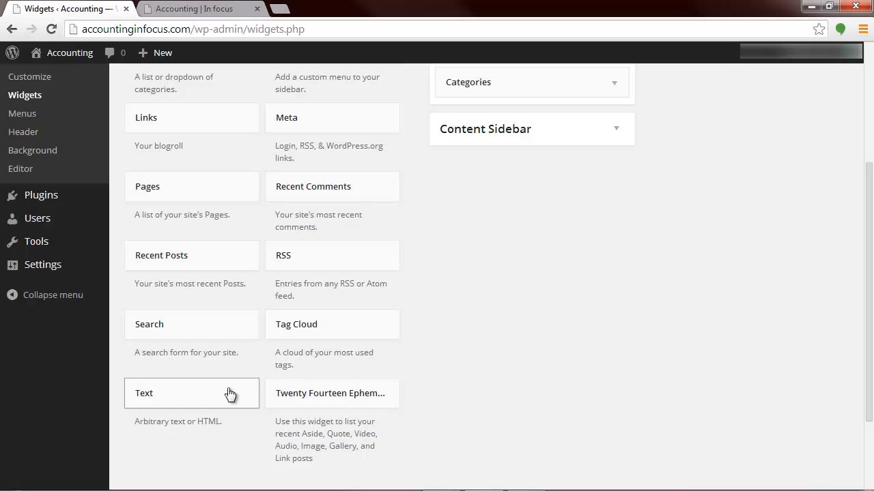
pyautogui.scroll(3, 228, 394)
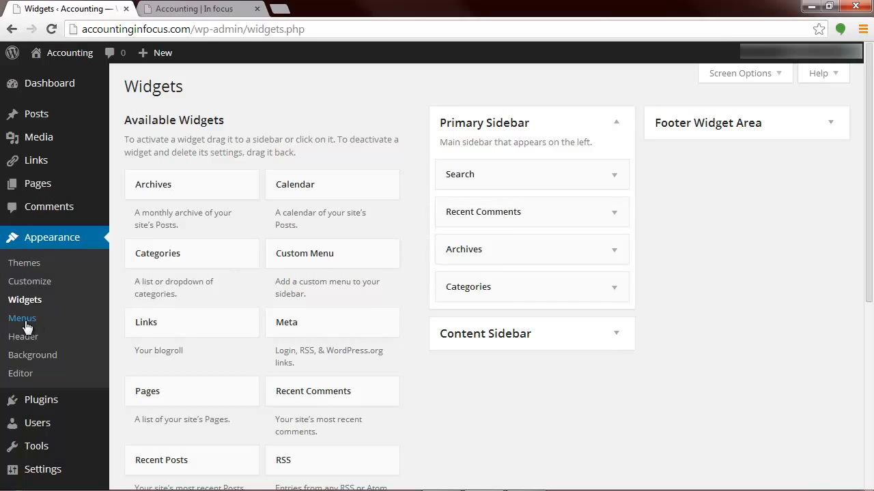
# Step: Open the theme customizer briefly and close it to return to the themes page
pyautogui.click(39, 286)
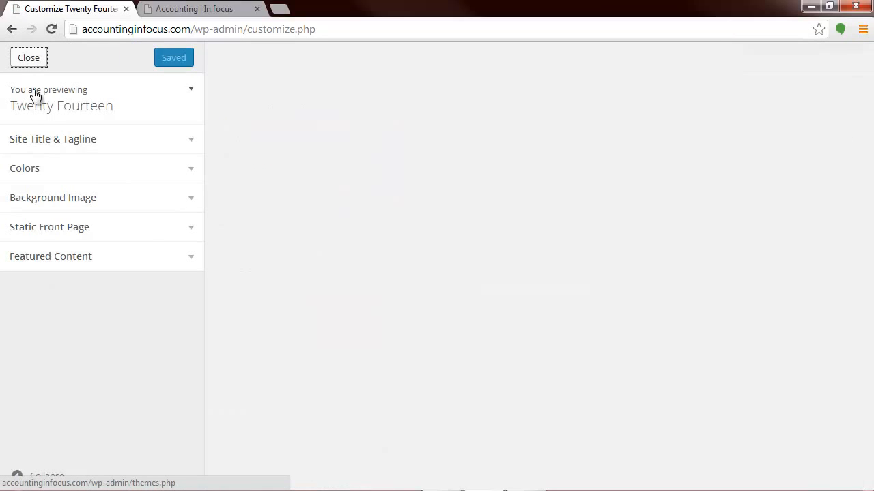
pyautogui.click(27, 59)
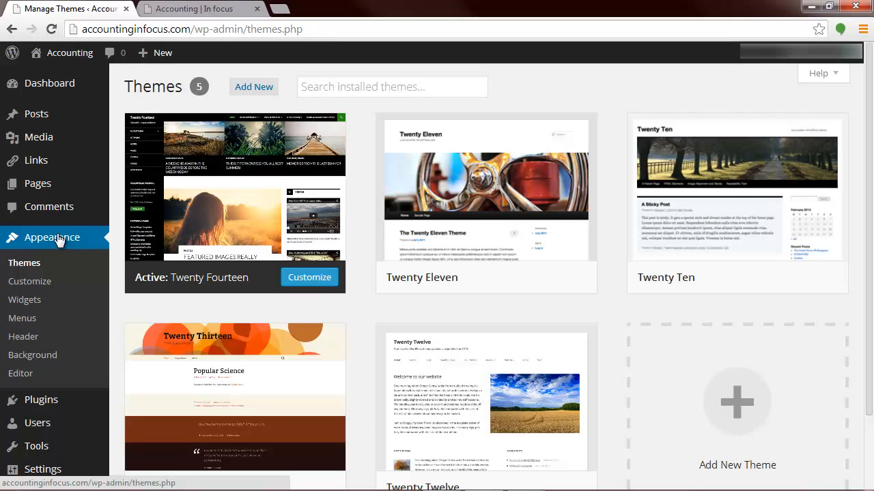
pyautogui.scroll(-2, 23, 372)
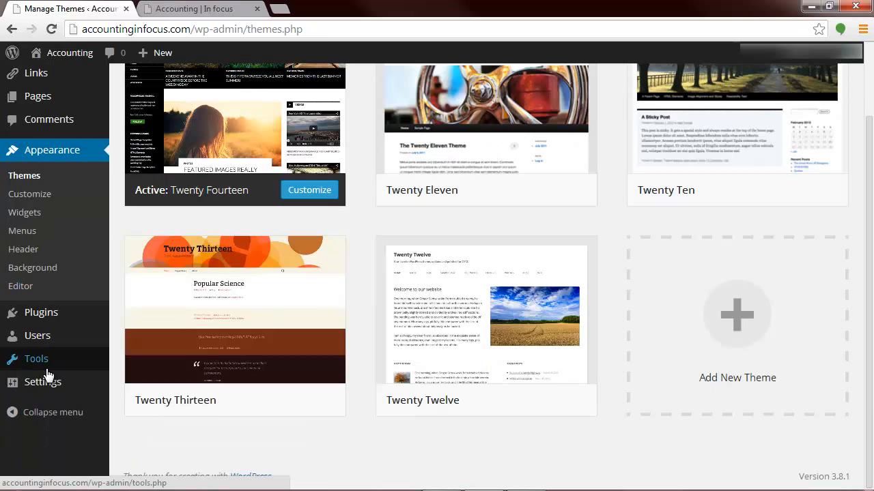
# Step: Delete the Hello Dolly plugin from the installed plugins and open the page for adding new plugins
pyautogui.click(41, 313)
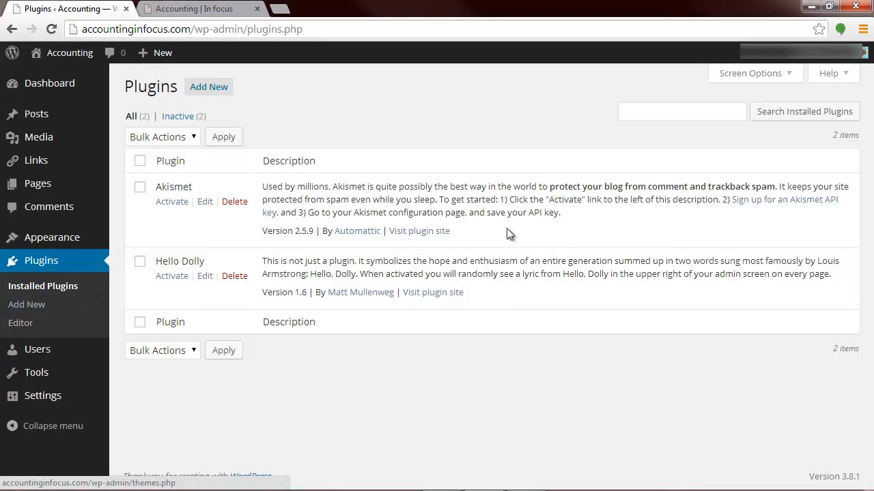
pyautogui.moveTo(437, 232); pyautogui.dragTo(239, 227)
pyautogui.click(248, 241)
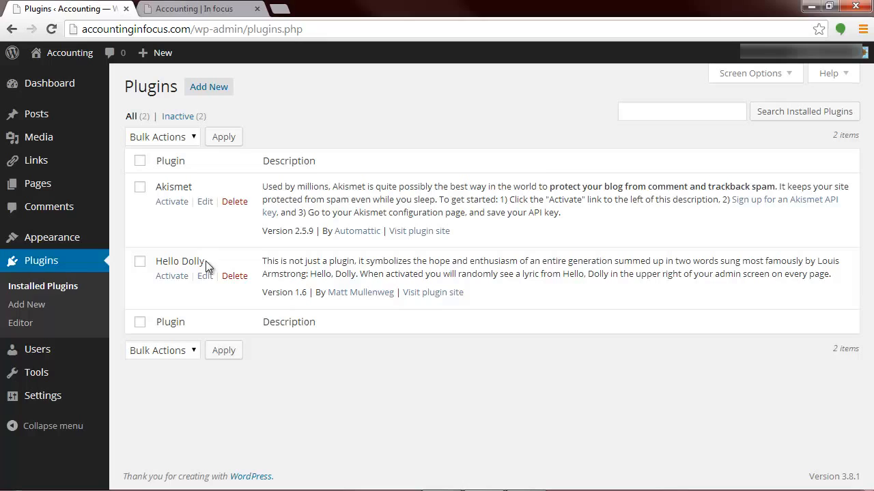
pyautogui.click(241, 278)
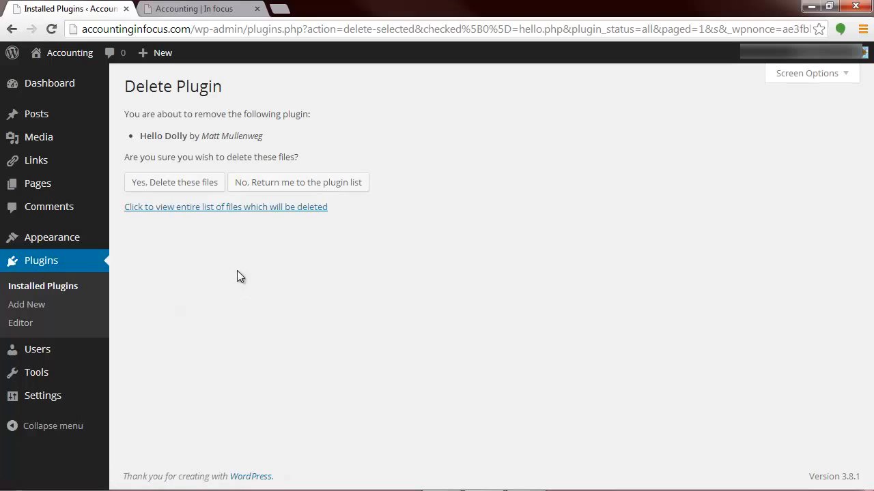
pyautogui.click(194, 185)
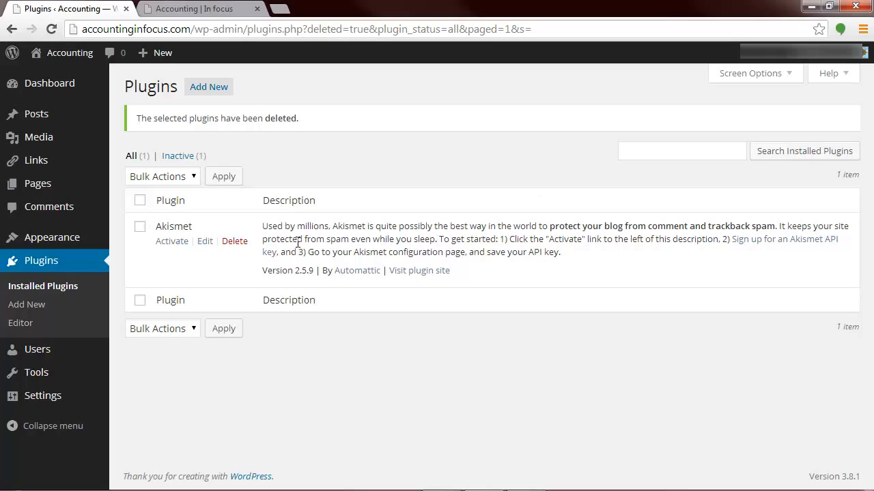
pyautogui.click(36, 307)
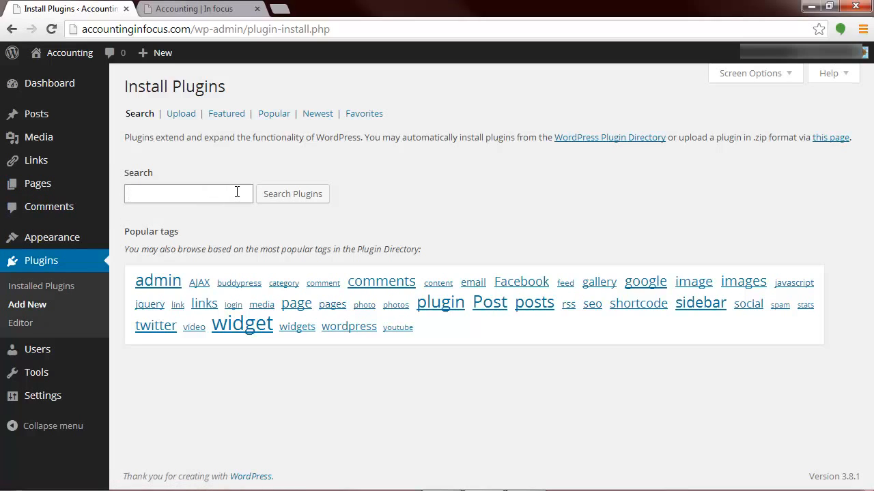
# Step: Search the plugin directory for "social media buttons"
pyautogui.write('social media bttons')
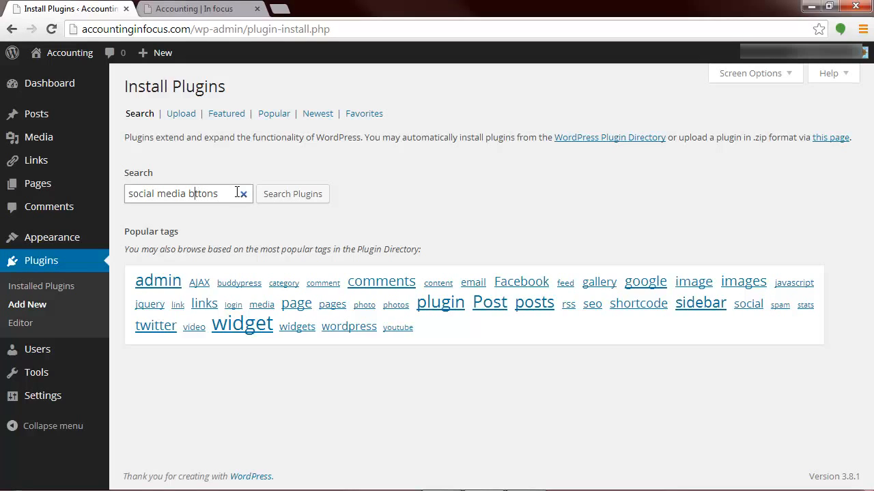
pyautogui.write('u')
pyautogui.click(277, 198)
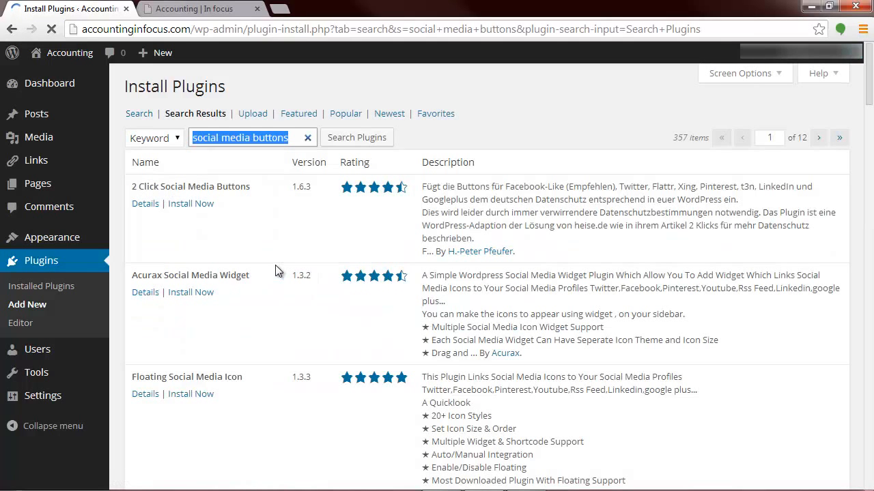
# Step: Install the Social Media Counters plugin from the search results and confirm the installation
pyautogui.scroll(-5, 229, 220)
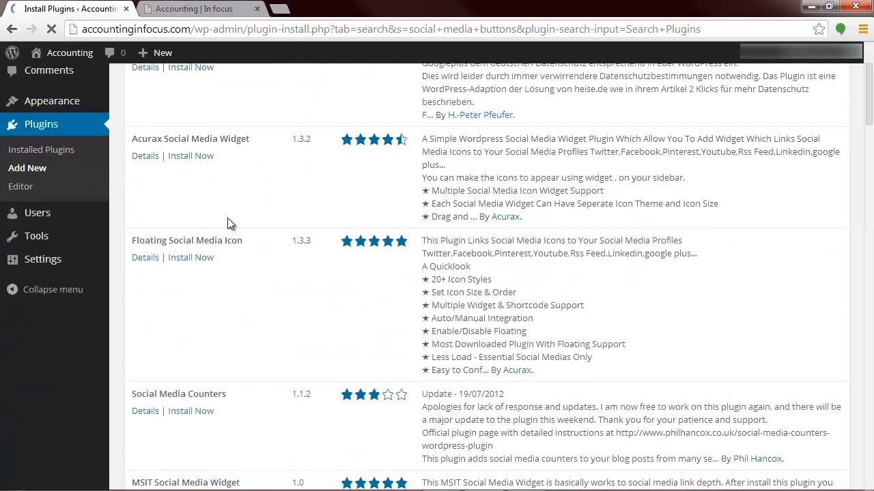
pyautogui.scroll(-2, 230, 224)
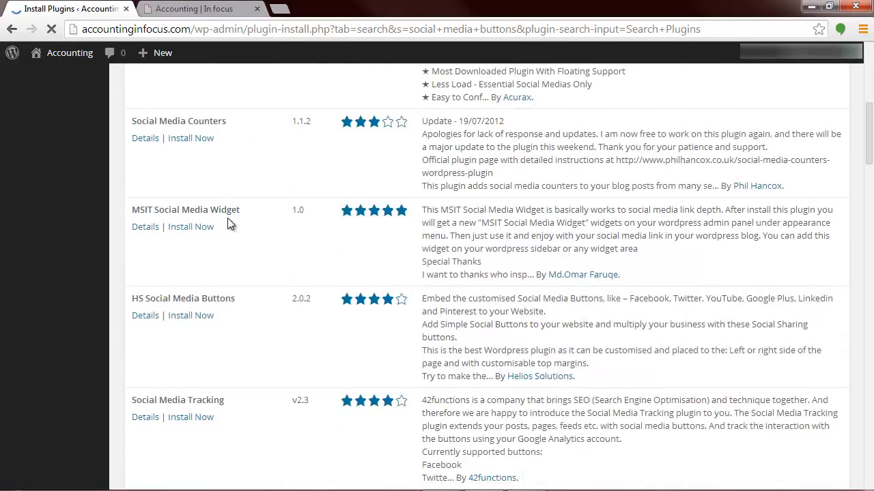
pyautogui.scroll(1, 230, 223)
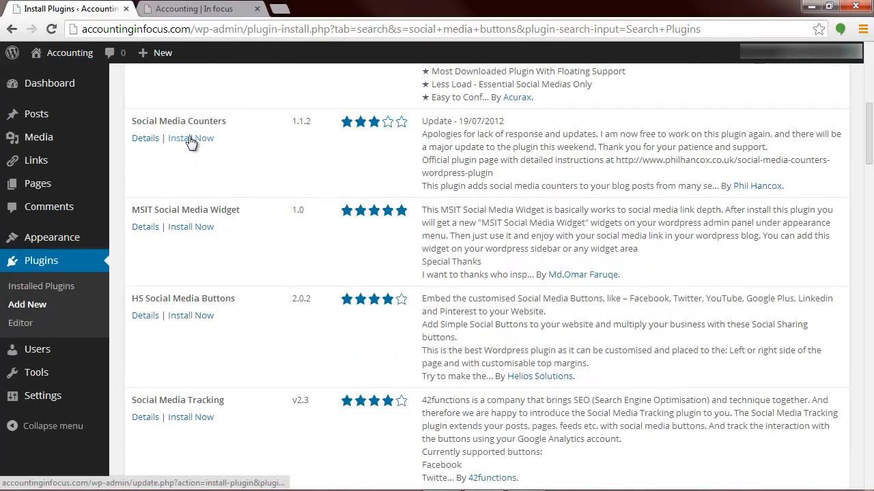
pyautogui.scroll(2, 194, 228)
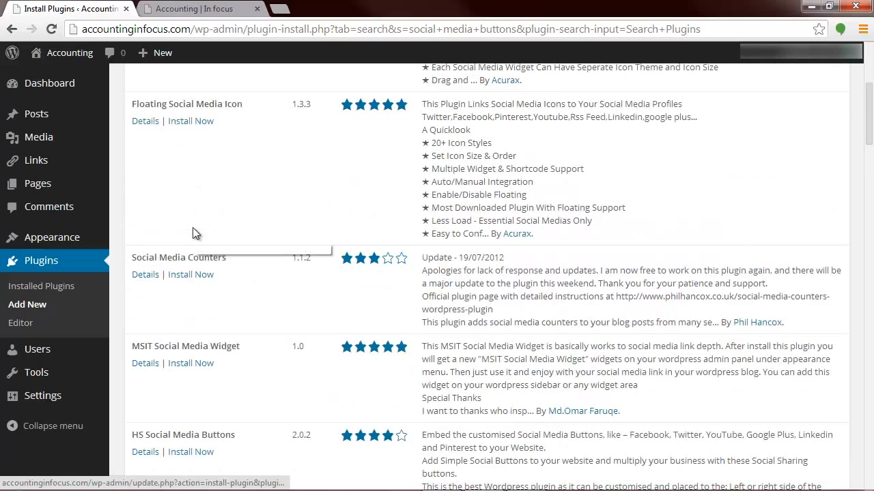
pyautogui.click(191, 275)
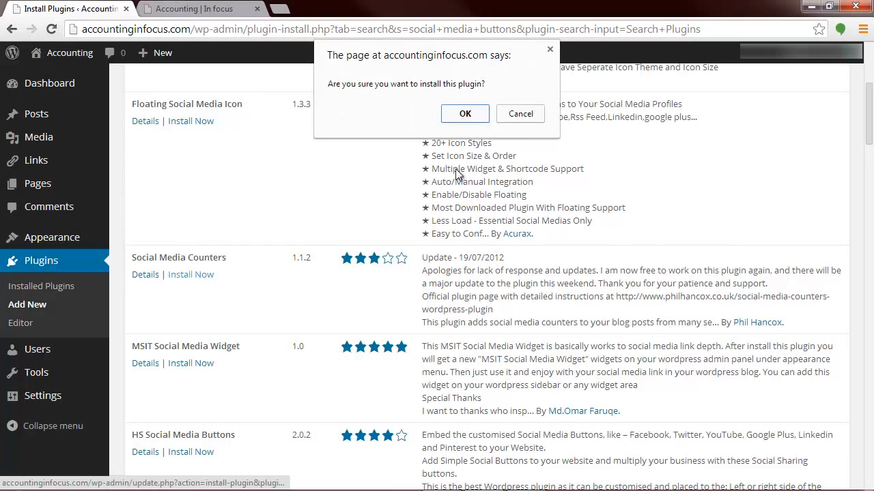
pyautogui.click(484, 116)
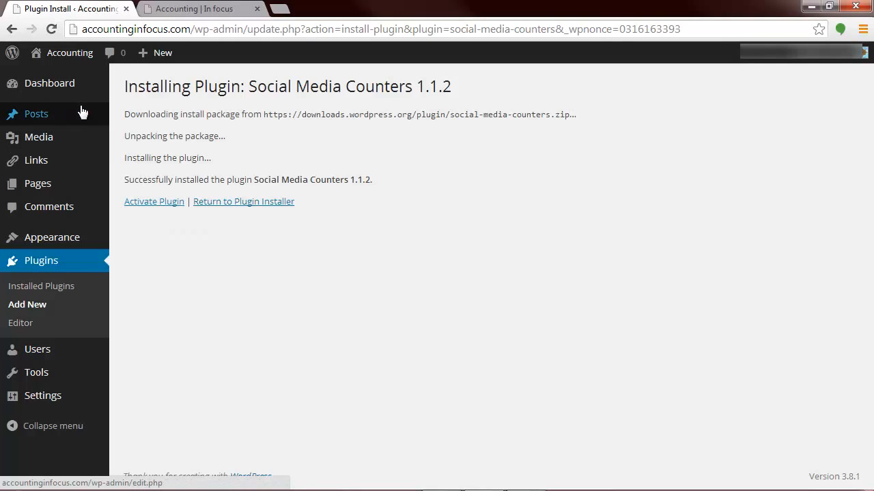
# Step: Activate the newly installed Social Media Counters plugin
pyautogui.moveTo(82, 111)
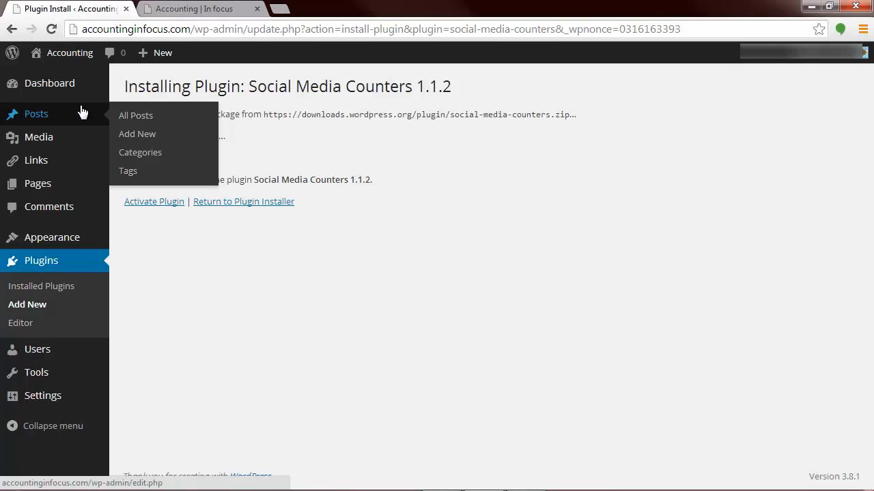
pyautogui.moveTo(78, 138)
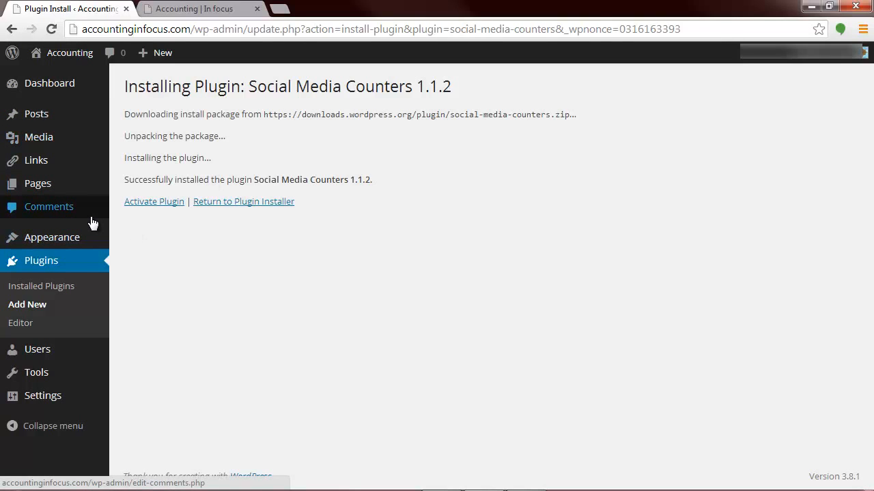
pyautogui.click(172, 203)
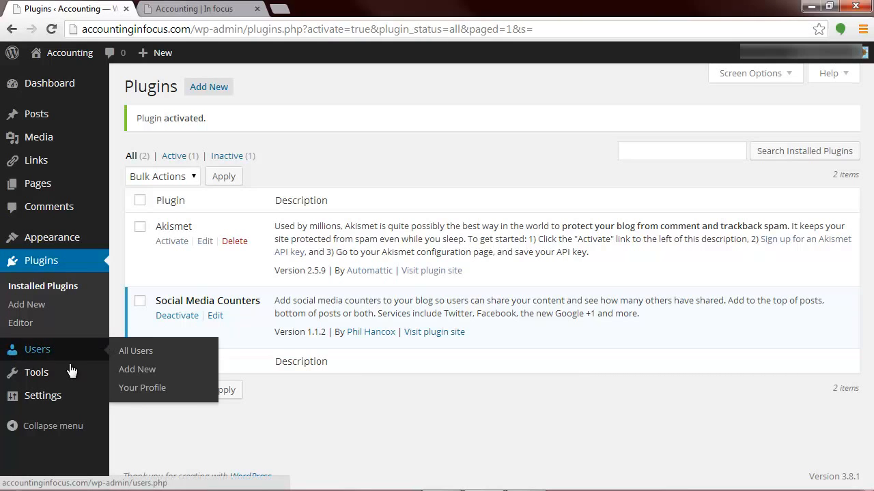
# Step: Open the Social Media Counters settings and review the display, button, service and style options for Top of Post, Bottom of Post and Excerpts
pyautogui.moveTo(53, 407)
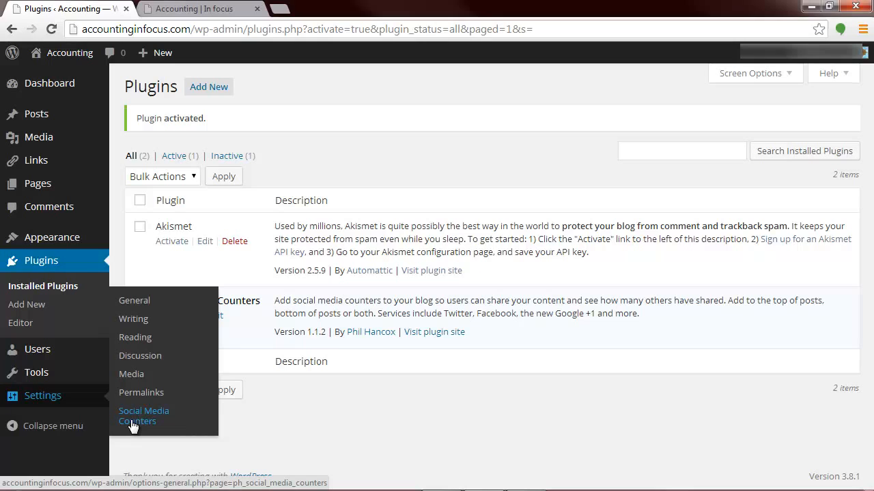
pyautogui.click(133, 425)
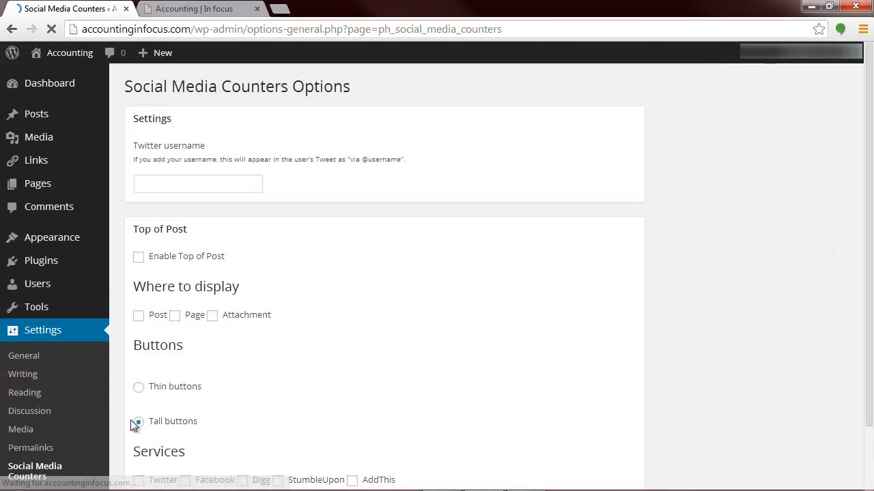
pyautogui.scroll(-2, 313, 270)
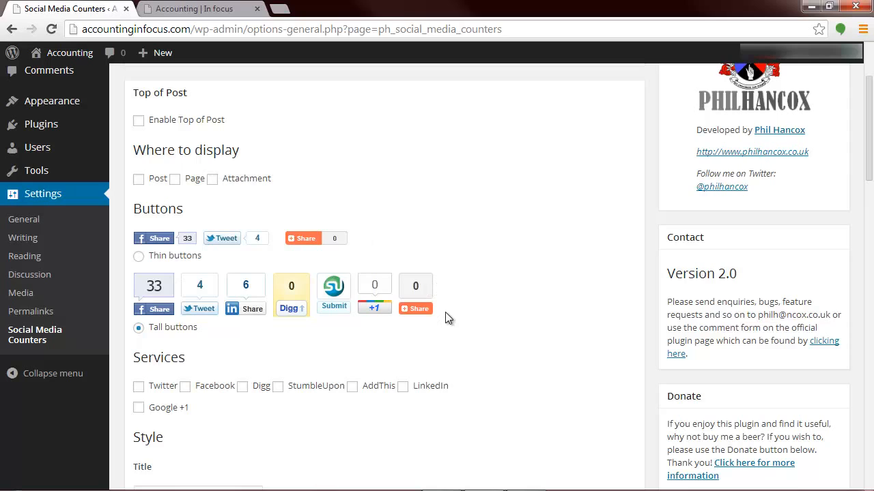
pyautogui.scroll(-4, 445, 314)
pyautogui.scroll(1, 445, 318)
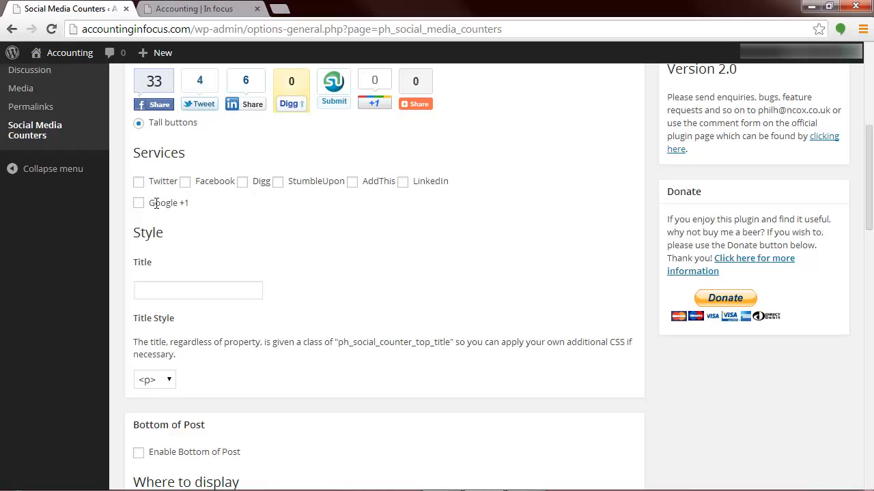
pyautogui.scroll(-1, 270, 252)
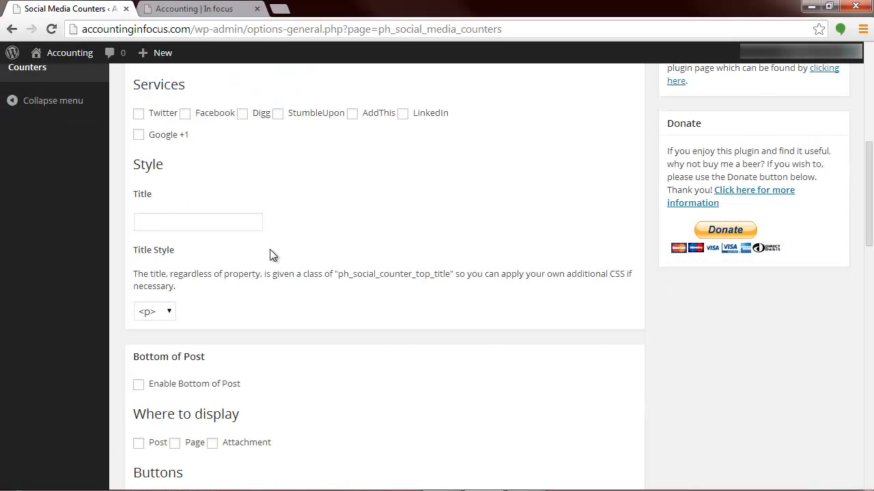
pyautogui.scroll(-1, 269, 255)
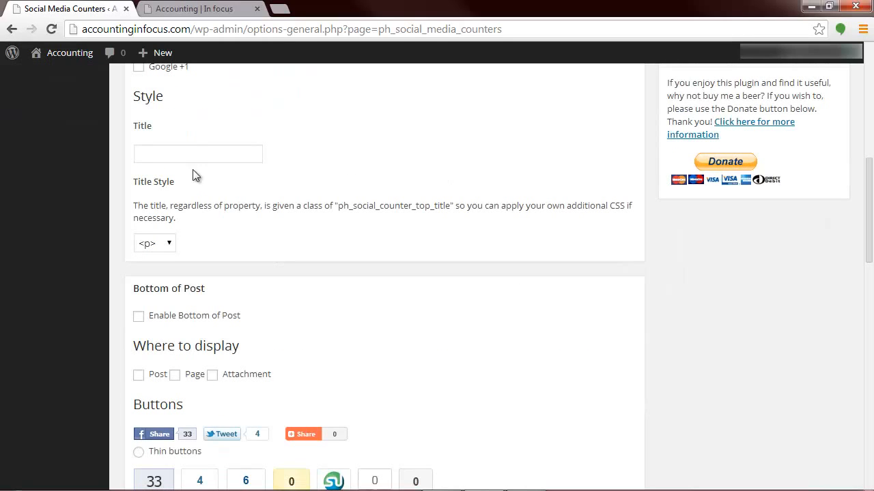
pyautogui.scroll(-3, 225, 226)
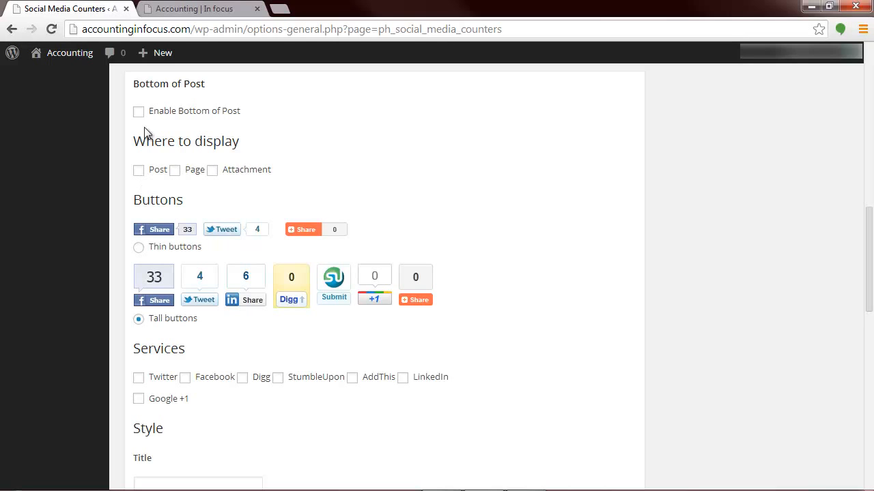
pyautogui.scroll(-7, 451, 355)
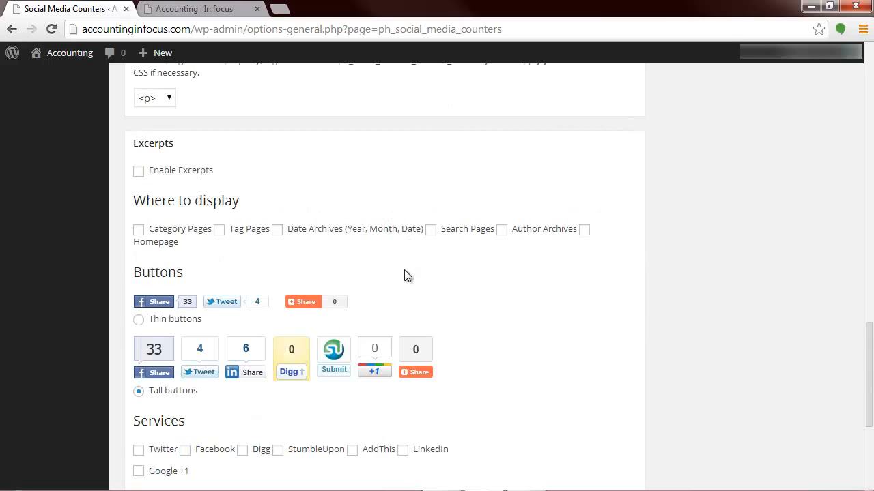
pyautogui.scroll(-4, 404, 275)
pyautogui.scroll(7, 404, 277)
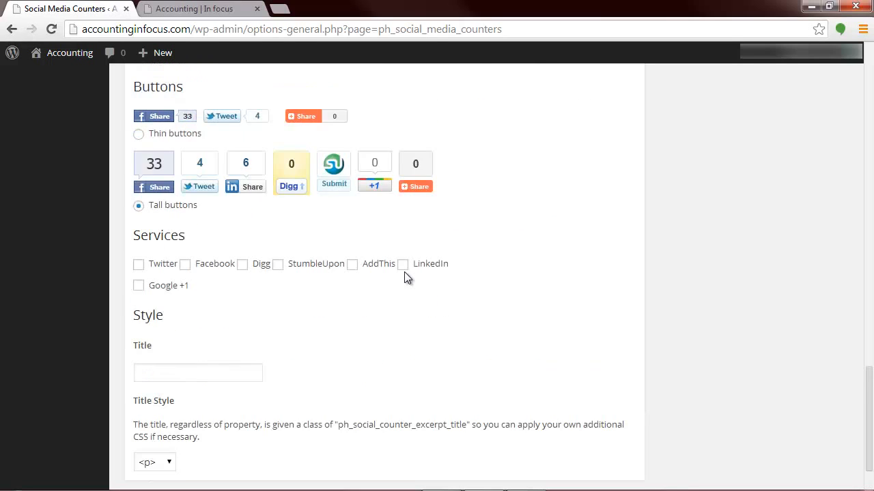
pyautogui.scroll(13, 404, 277)
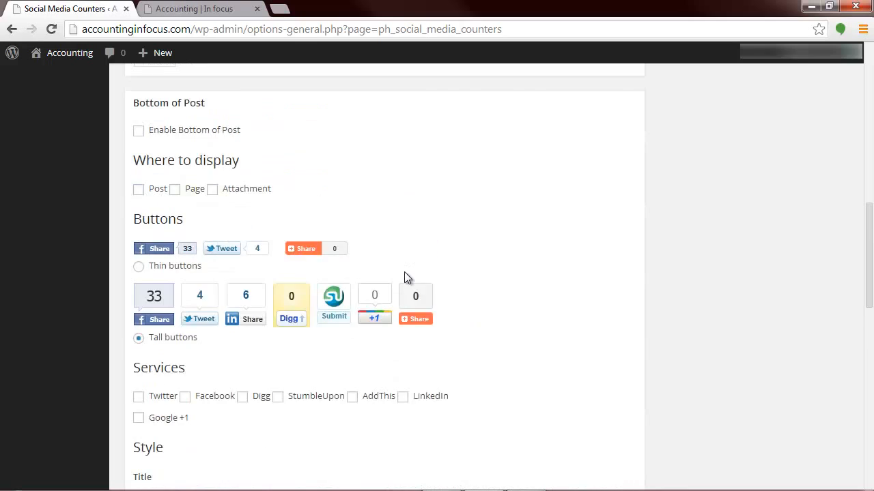
pyautogui.scroll(3, 404, 278)
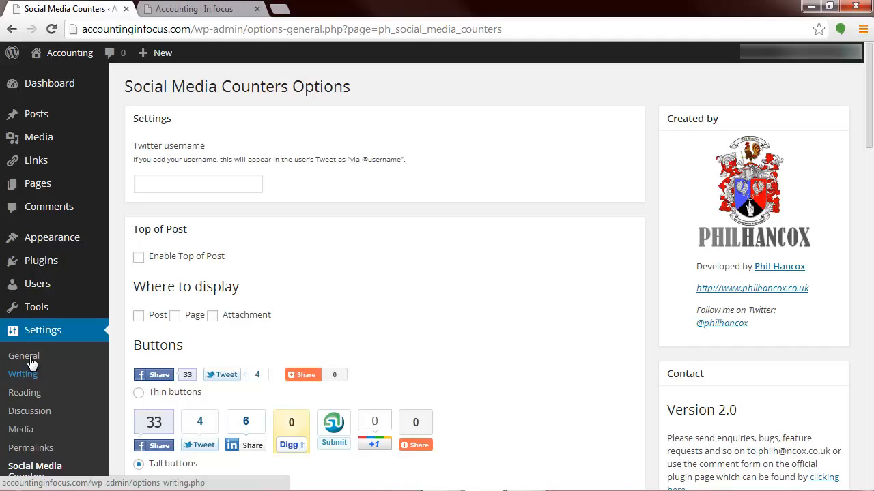
# Step: Go back to the installed plugins list and deactivate the Social Media Counters plugin
pyautogui.moveTo(45, 263)
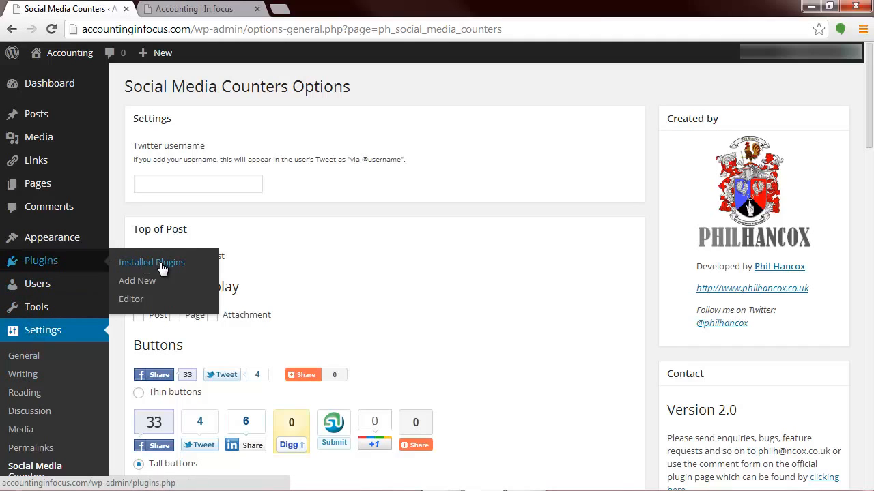
pyautogui.click(138, 264)
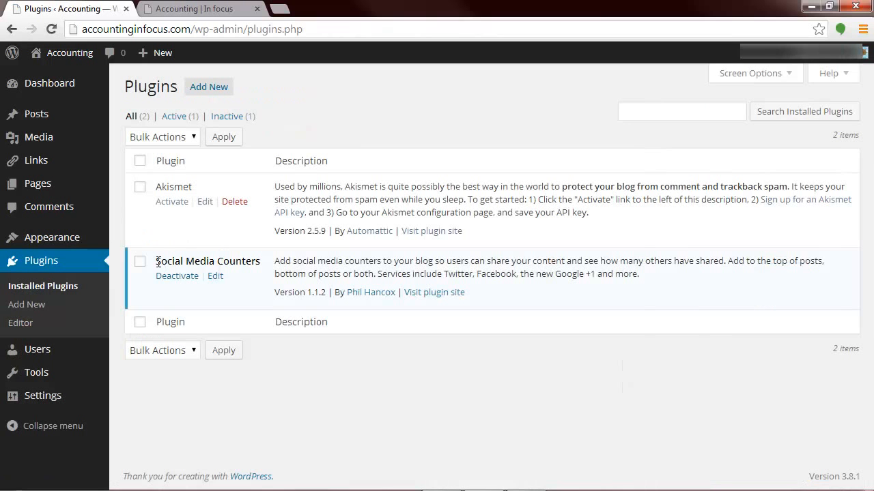
pyautogui.click(176, 279)
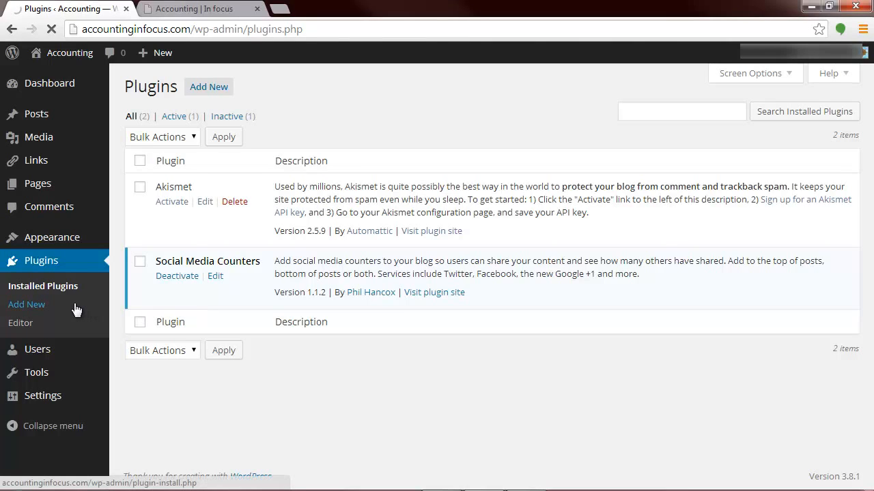
# Step: Open the list of all users and review the existing account's entry and role
pyautogui.moveTo(52, 346)
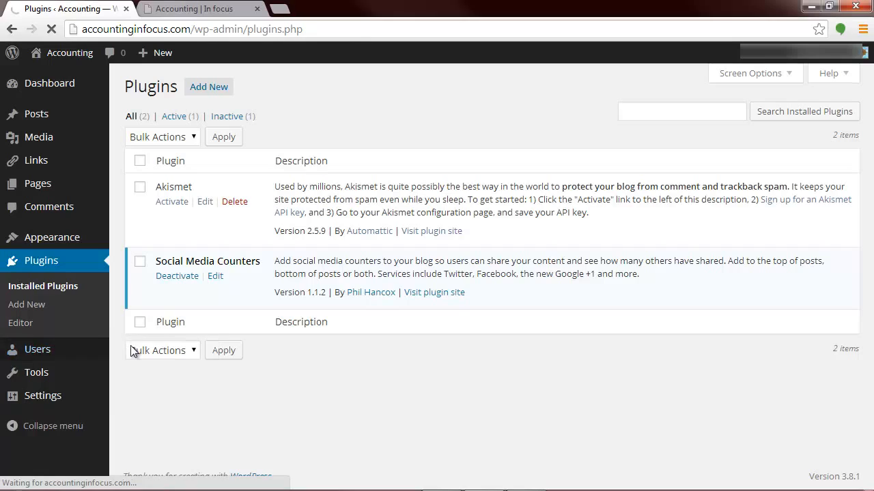
pyautogui.click(135, 355)
pyautogui.moveTo(43, 363)
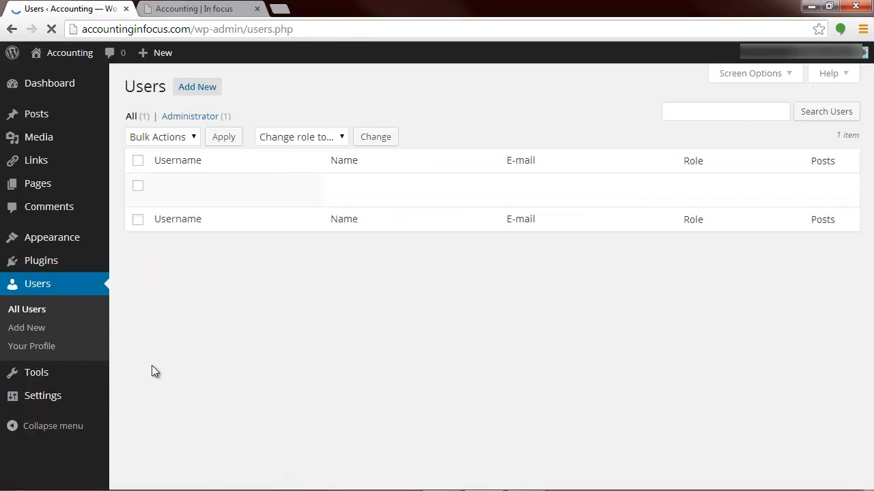
pyautogui.moveTo(191, 199)
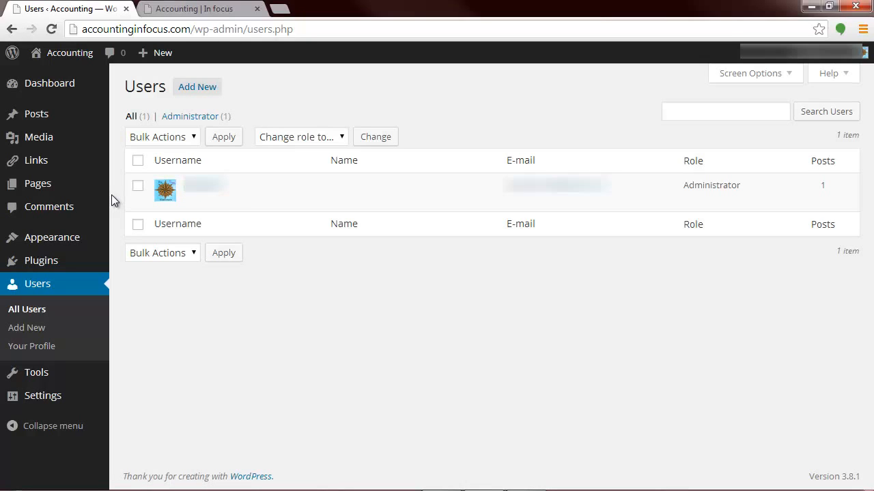
pyautogui.moveTo(244, 193)
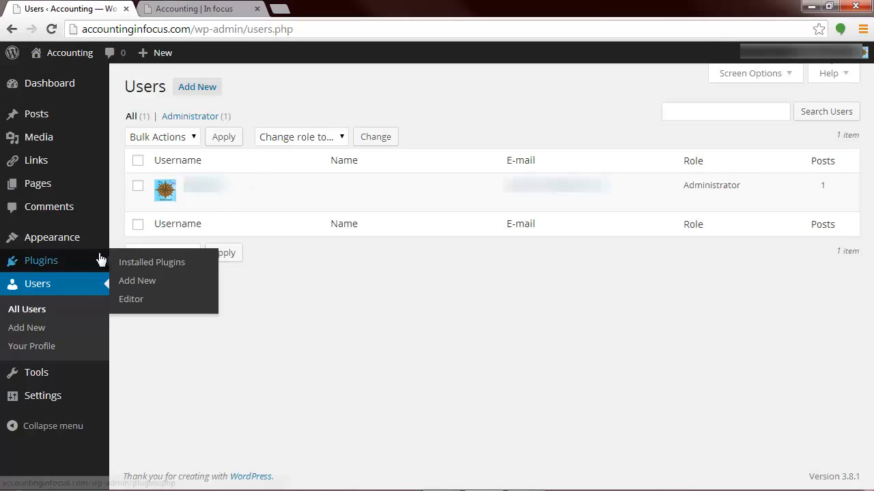
# Step: Look through the Available Tools, Import and Export pages, returning to the Available Tools page
pyautogui.moveTo(50, 396)
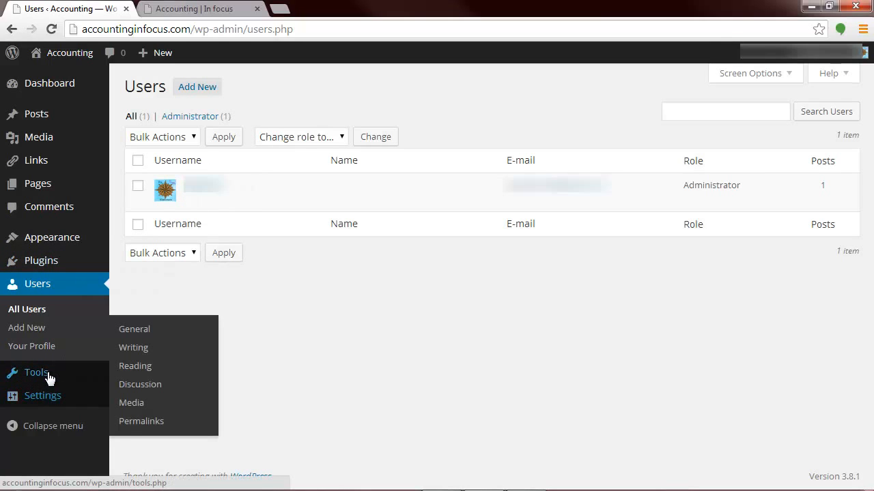
pyautogui.click(47, 372)
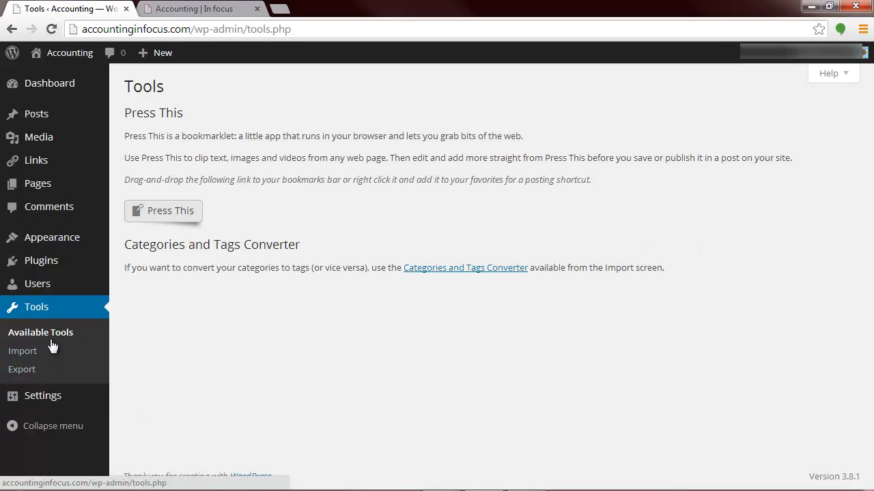
pyautogui.click(33, 355)
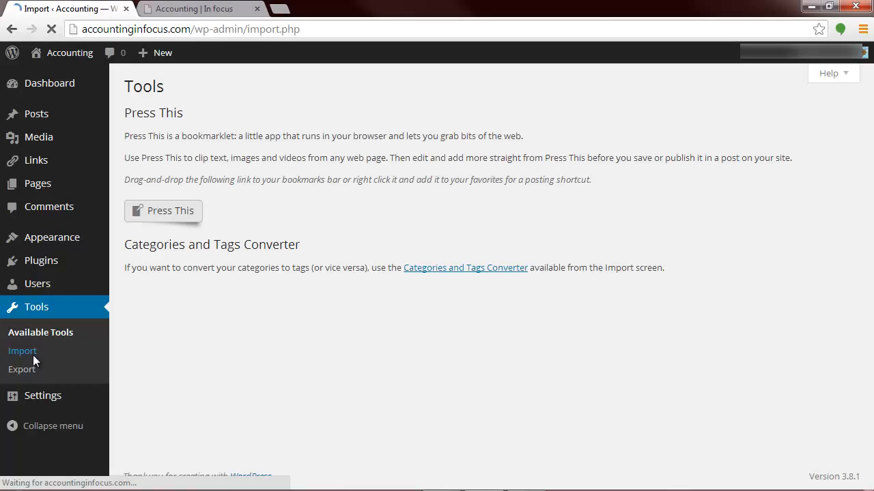
pyautogui.click(29, 374)
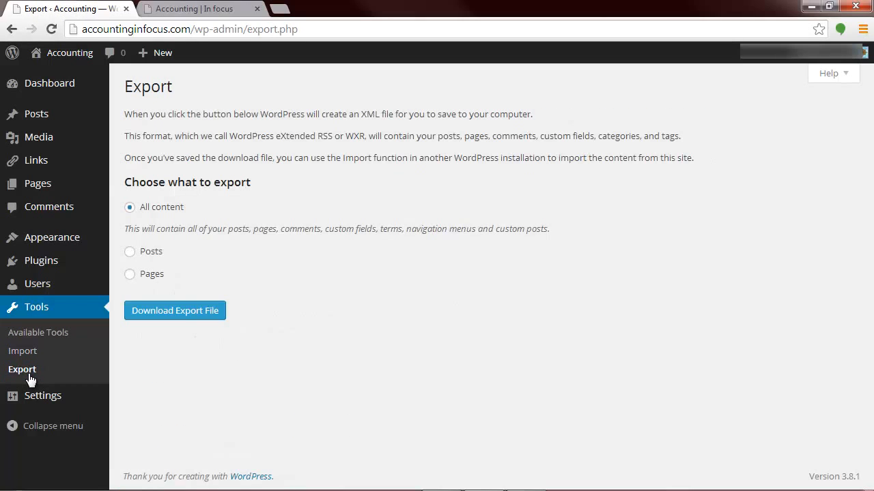
pyautogui.click(25, 334)
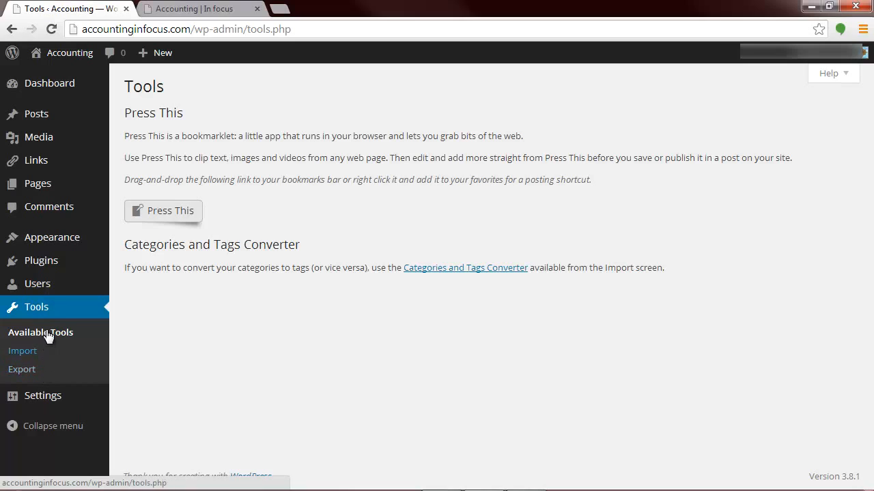
pyautogui.click(51, 305)
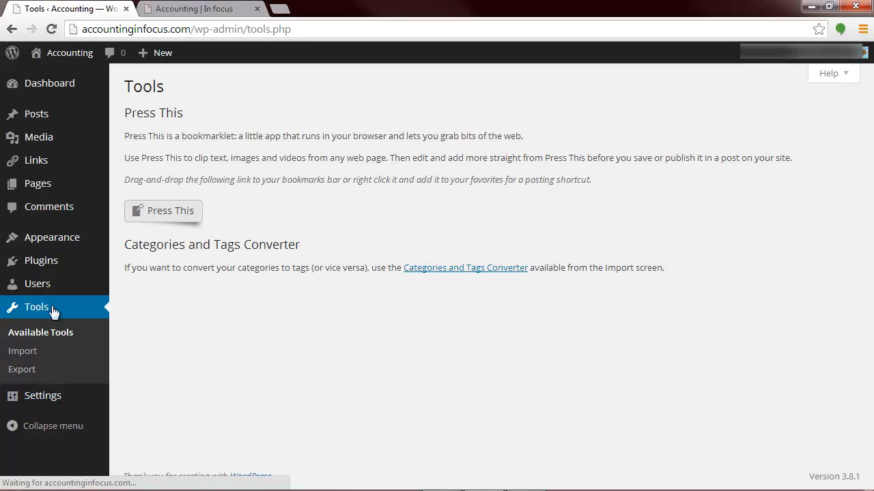
# Step: Open the General Settings and change the site title to "Accounting In Focus"
pyautogui.click(20, 397)
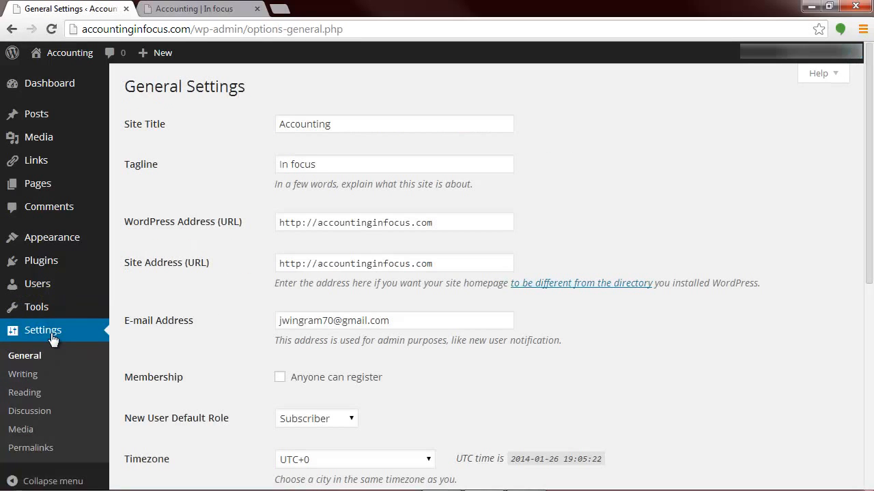
pyautogui.scroll(-2, 52, 339)
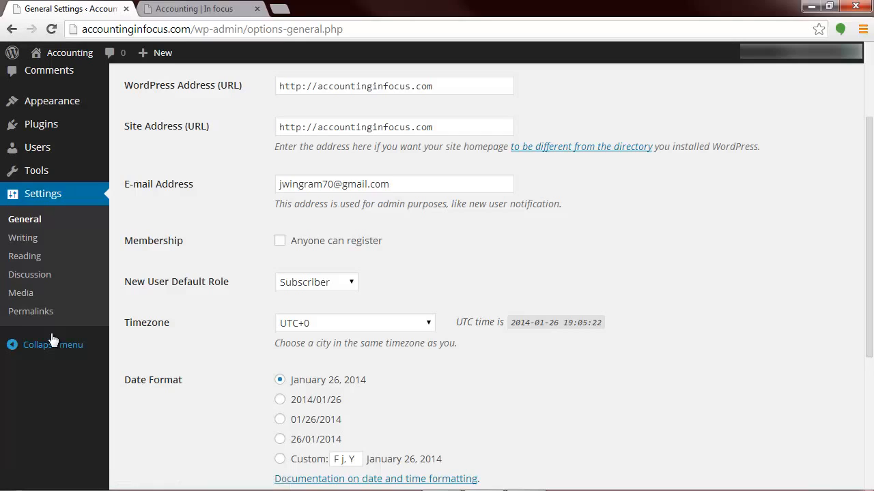
pyautogui.scroll(1, 52, 340)
pyautogui.scroll(1, 52, 339)
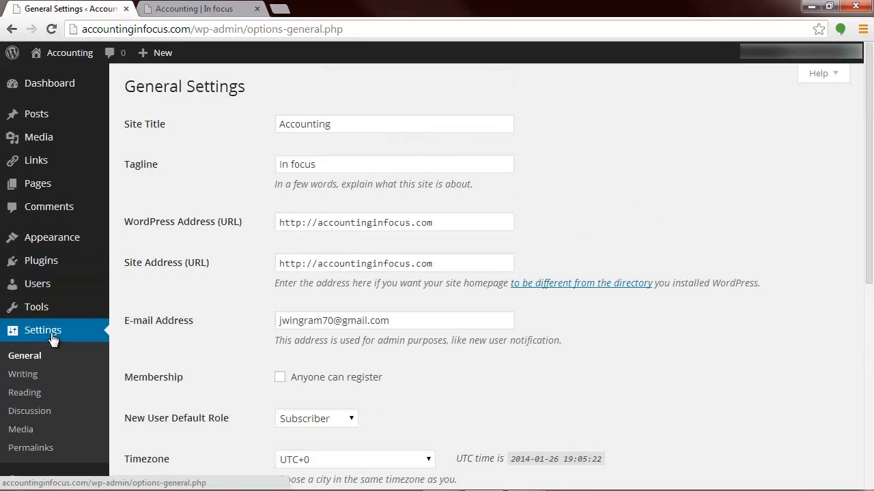
pyautogui.click(348, 131)
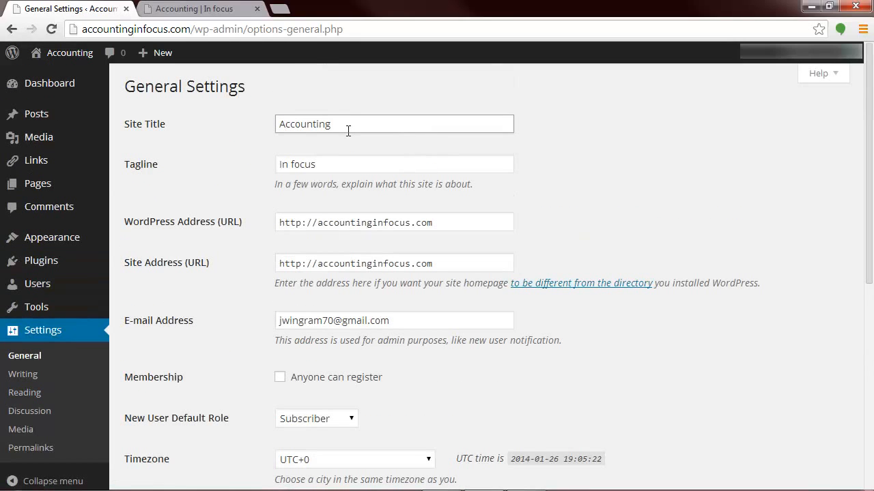
pyautogui.write('In Focus')
# Step: Change the tagline to "In focus!" and save the general settings
pyautogui.click(334, 171)
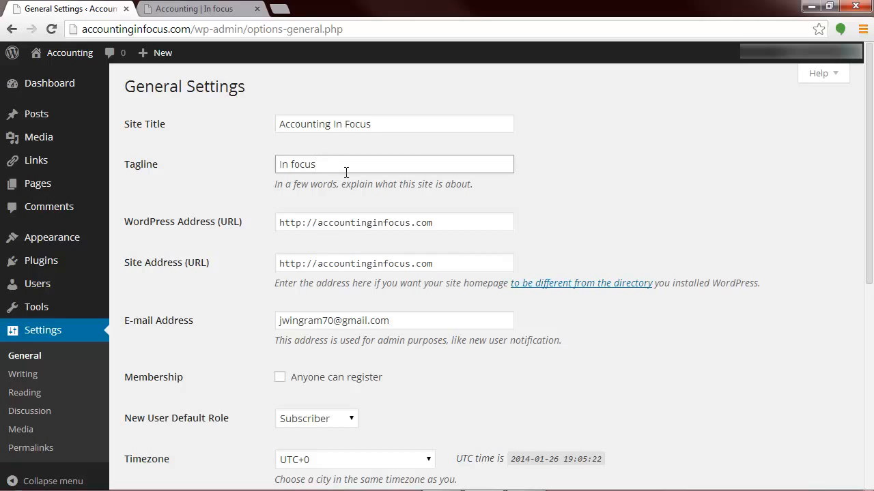
pyautogui.write('!')
pyautogui.moveTo(869, 281); pyautogui.dragTo(870, 454)
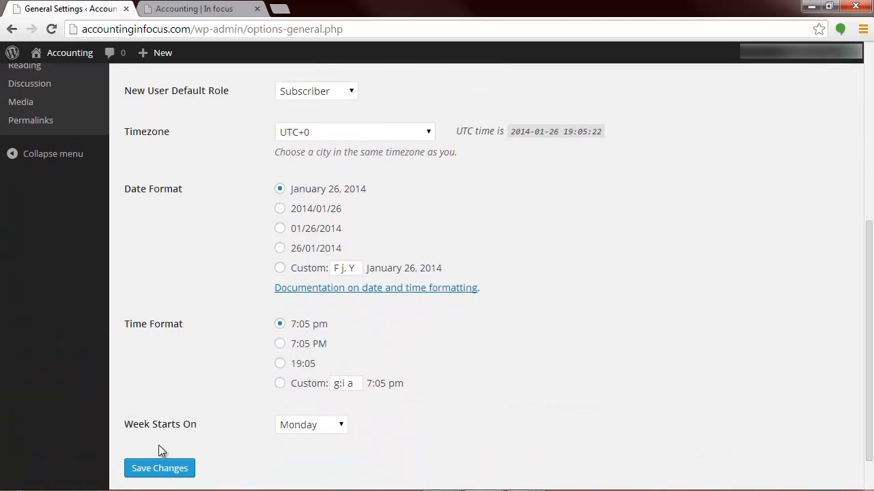
pyautogui.click(164, 468)
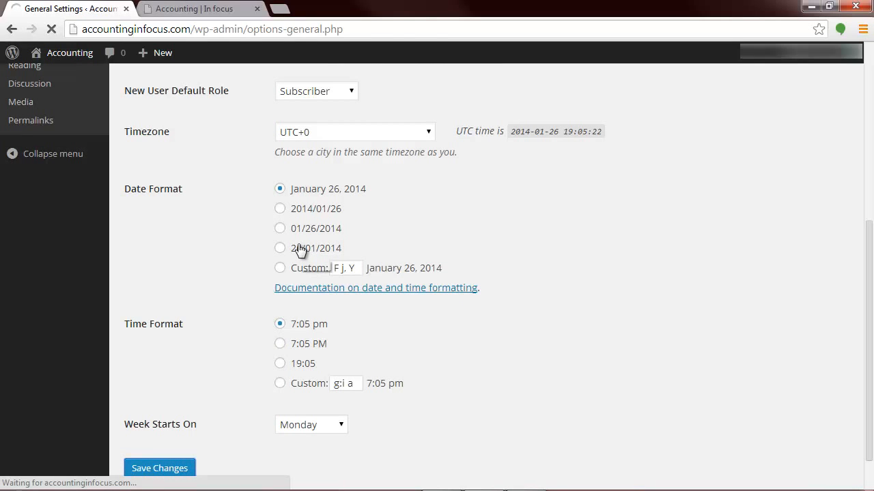
# Step: Reload the live site to check its title and tagline, and return to the General Settings
pyautogui.click(147, 5)
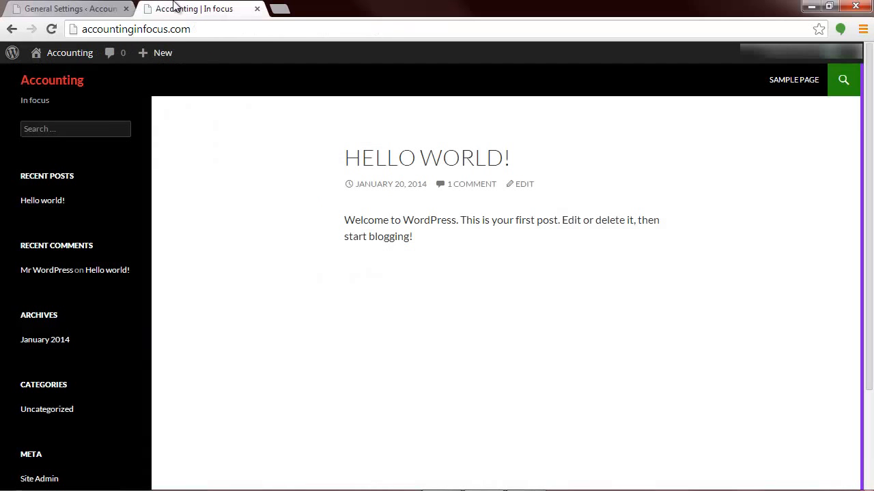
pyautogui.click(52, 29)
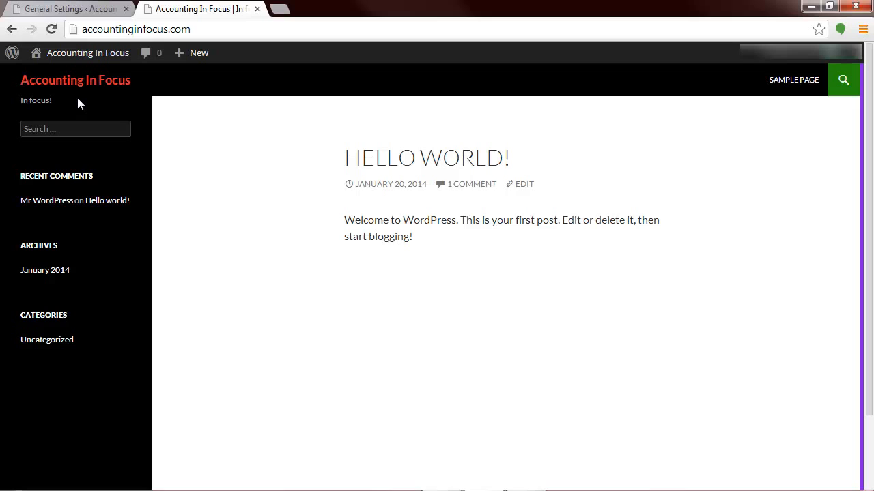
pyautogui.click(71, 11)
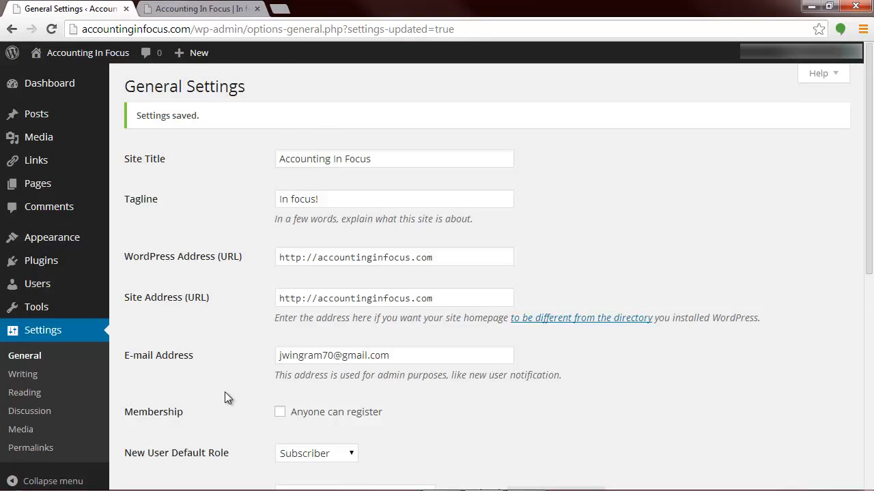
# Step: Review the general options and compare the site address settings with the live site's web address
pyautogui.scroll(-2, 227, 398)
pyautogui.scroll(1, 228, 398)
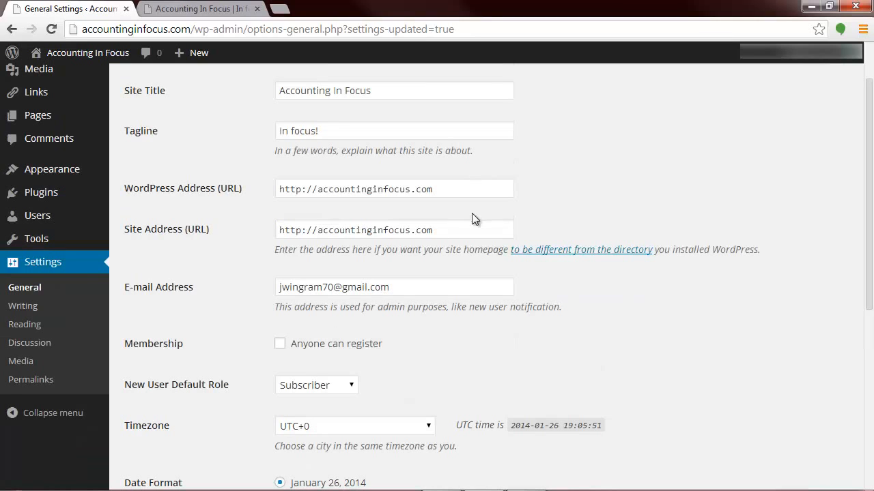
pyautogui.scroll(-2, 182, 326)
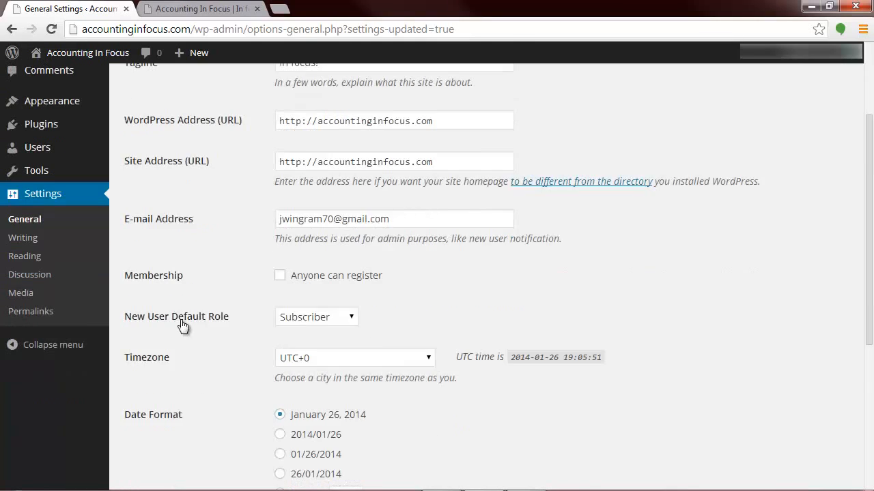
pyautogui.scroll(3, 182, 328)
pyautogui.click(196, 8)
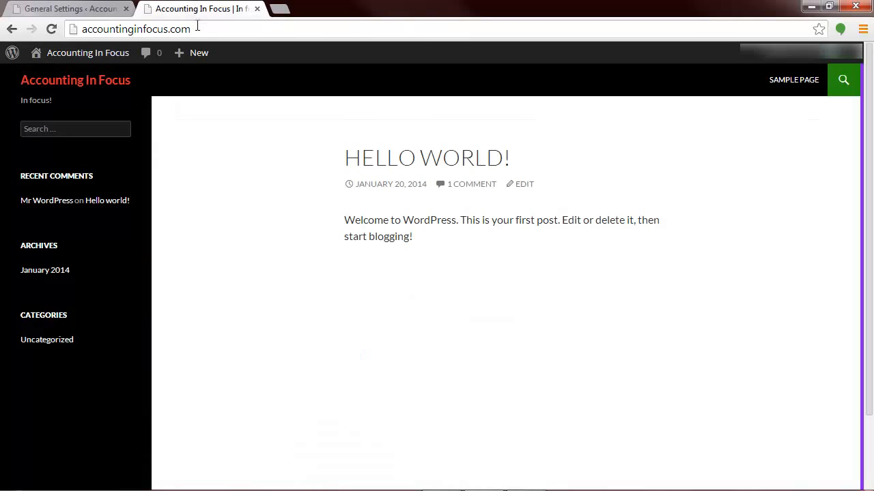
pyautogui.click(197, 29)
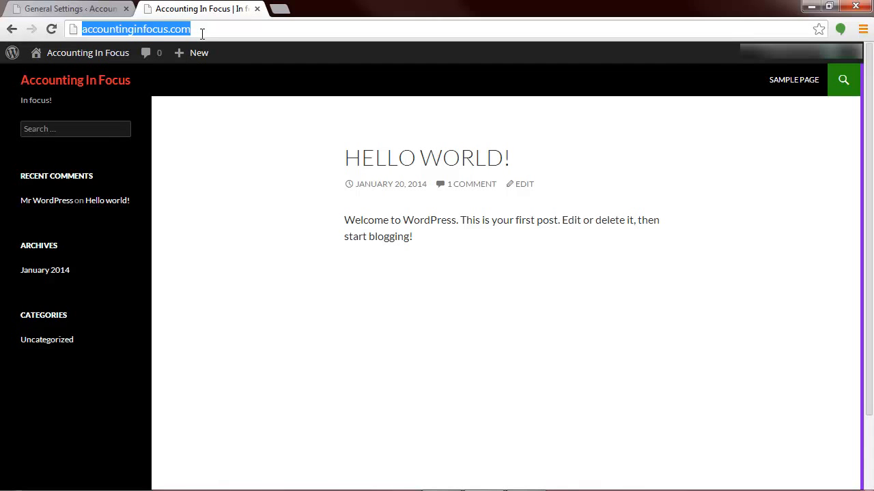
pyautogui.click(107, 10)
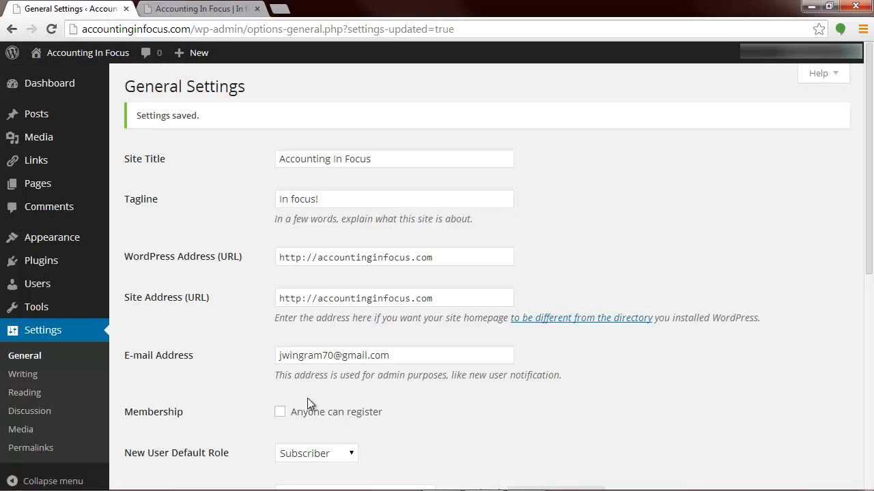
# Step: Review the membership and default role options and set the site's timezone to UTC-5
pyautogui.scroll(-2, 211, 401)
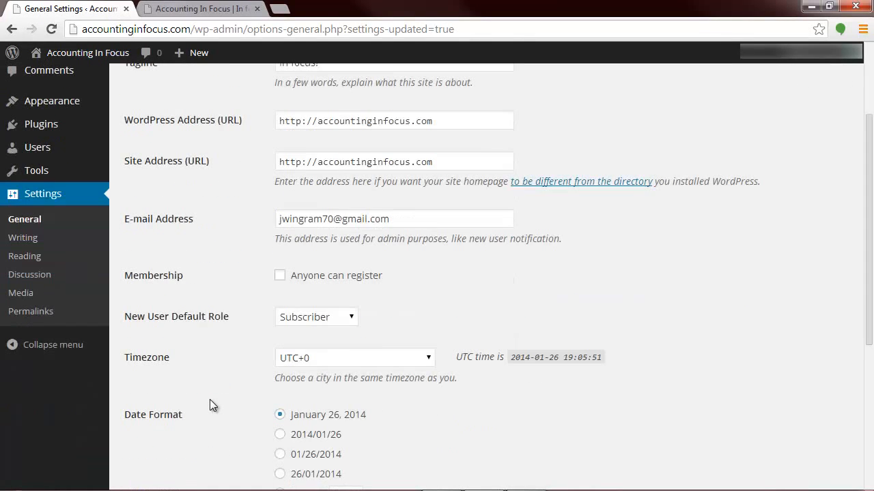
pyautogui.scroll(-3, 210, 405)
pyautogui.scroll(1, 209, 403)
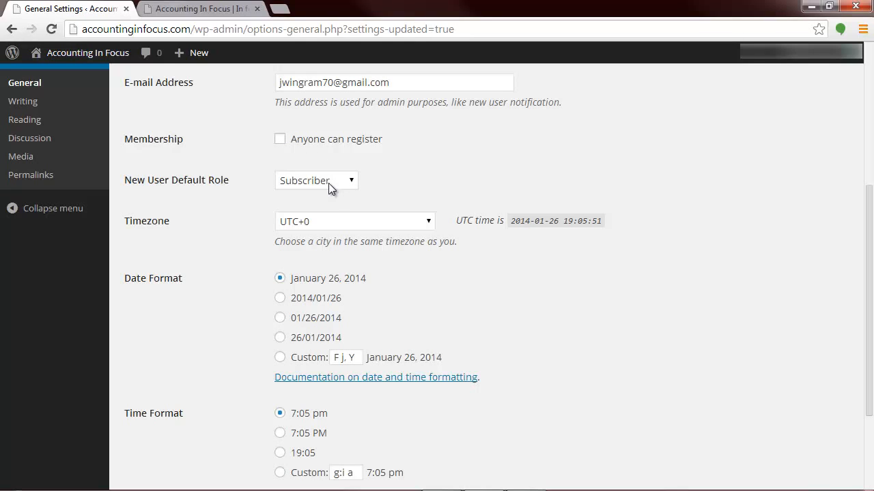
pyautogui.scroll(-1, 413, 203)
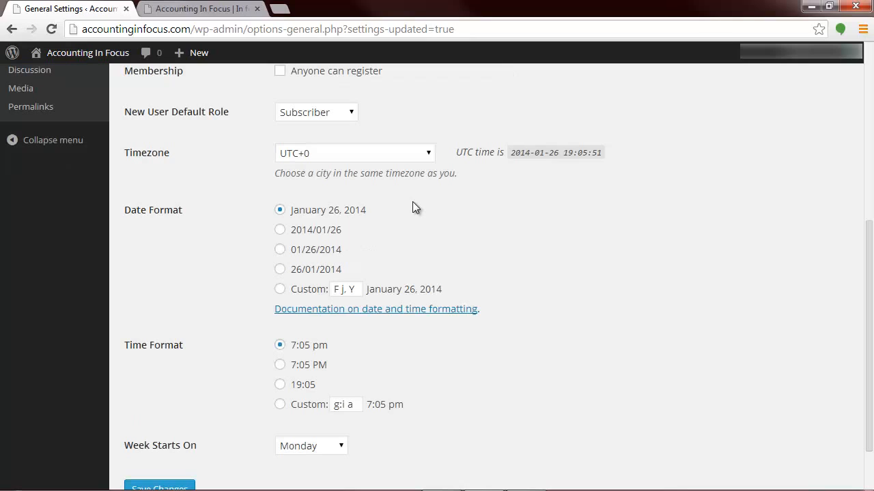
pyautogui.click(428, 156)
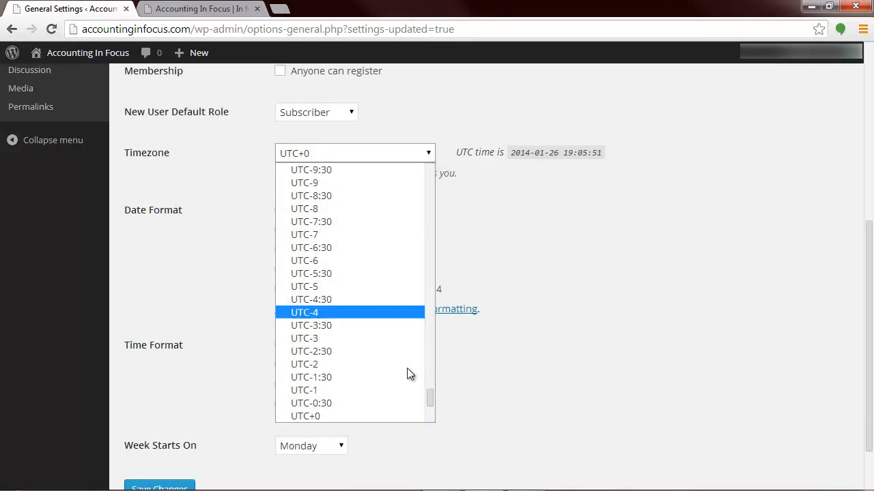
pyautogui.click(431, 414)
pyautogui.click(429, 153)
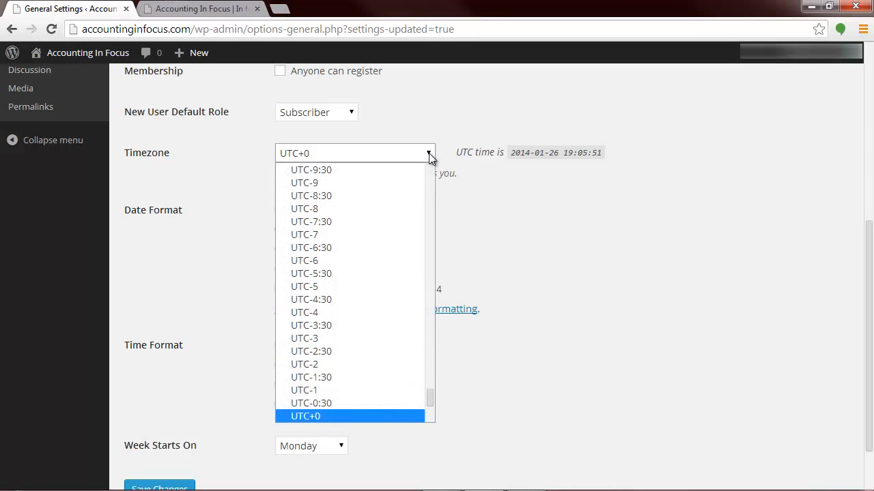
pyautogui.click(365, 287)
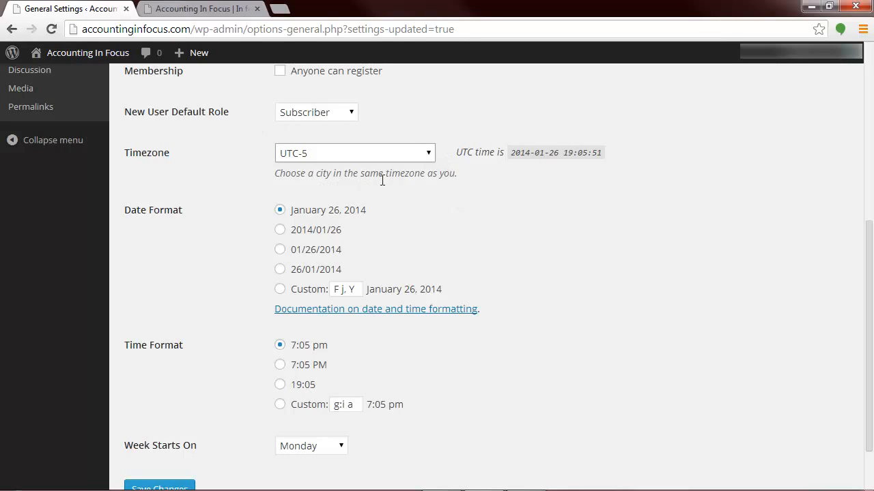
# Step: Try the custom date format, and switch back to the "January 26, 2014" format
pyautogui.scroll(-1, 453, 171)
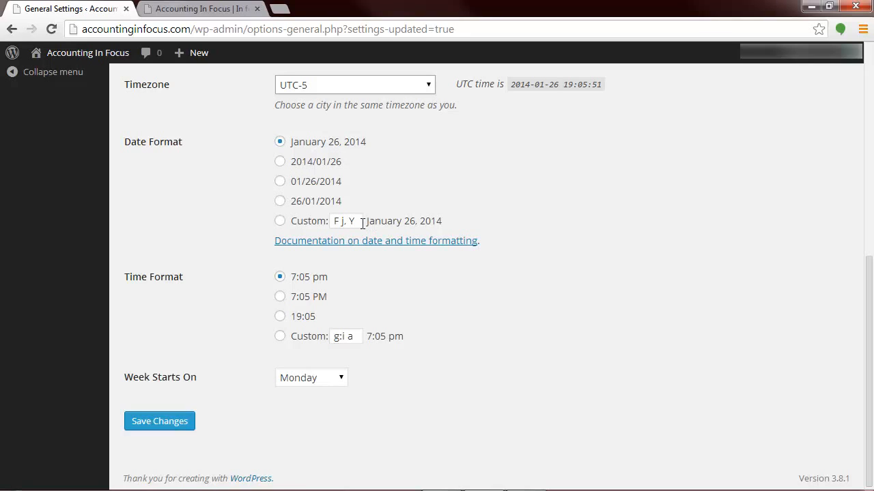
pyautogui.click(289, 223)
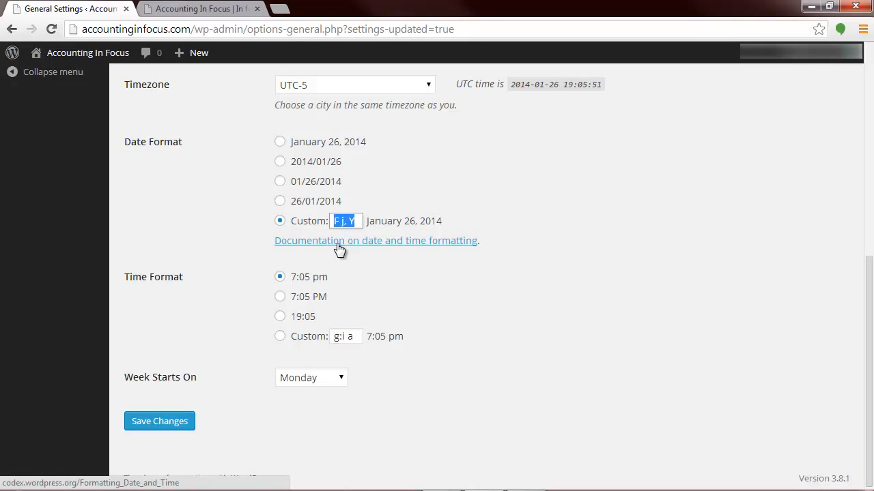
pyautogui.click(281, 142)
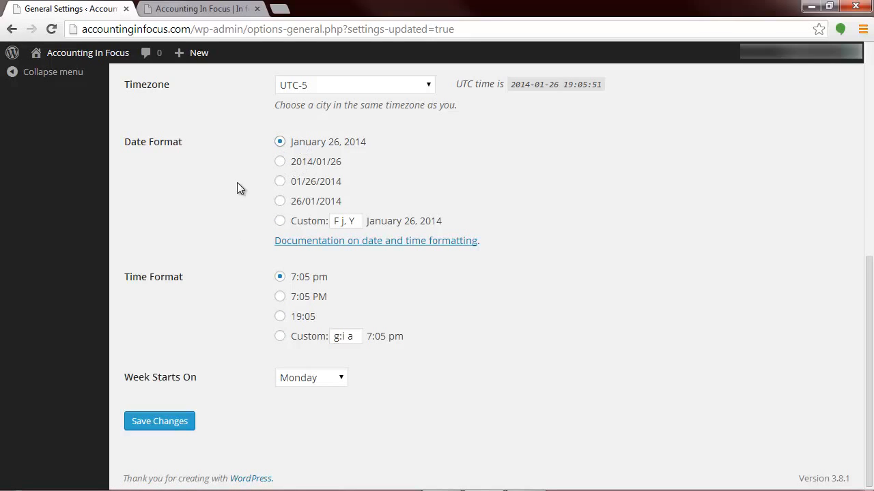
# Step: Set the week to start on Sunday and save the general settings
pyautogui.scroll(-1, 174, 340)
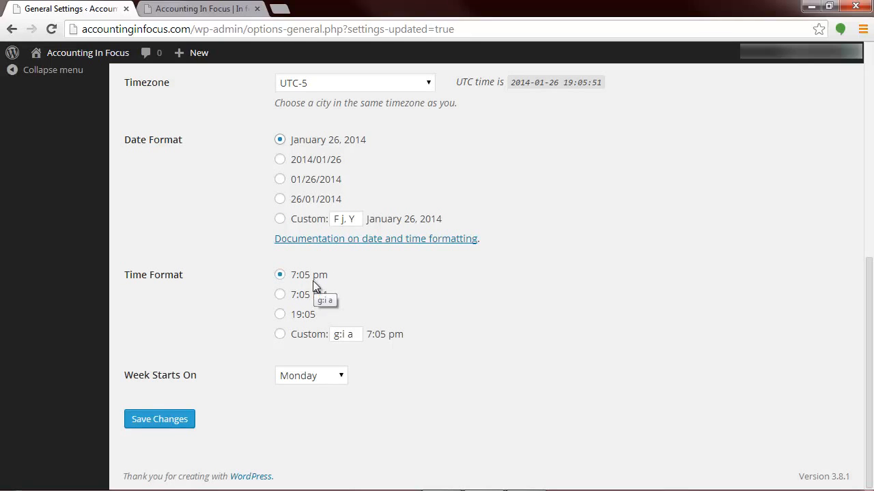
pyautogui.click(343, 379)
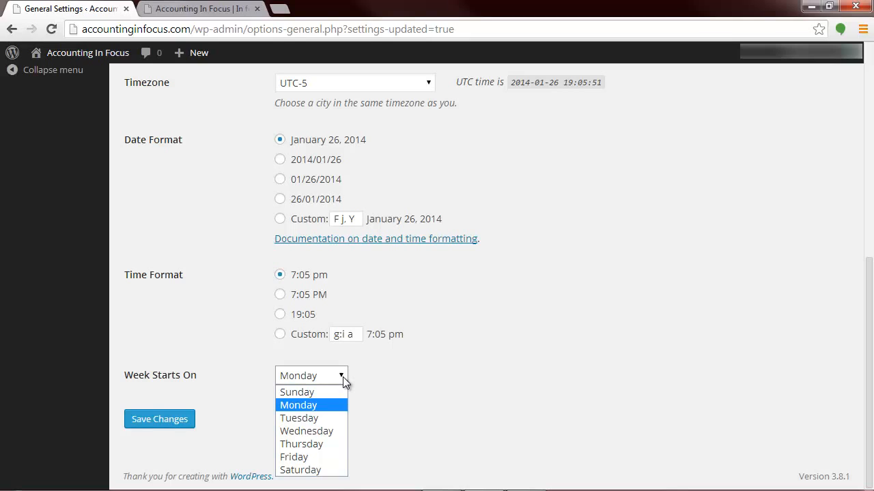
pyautogui.click(317, 393)
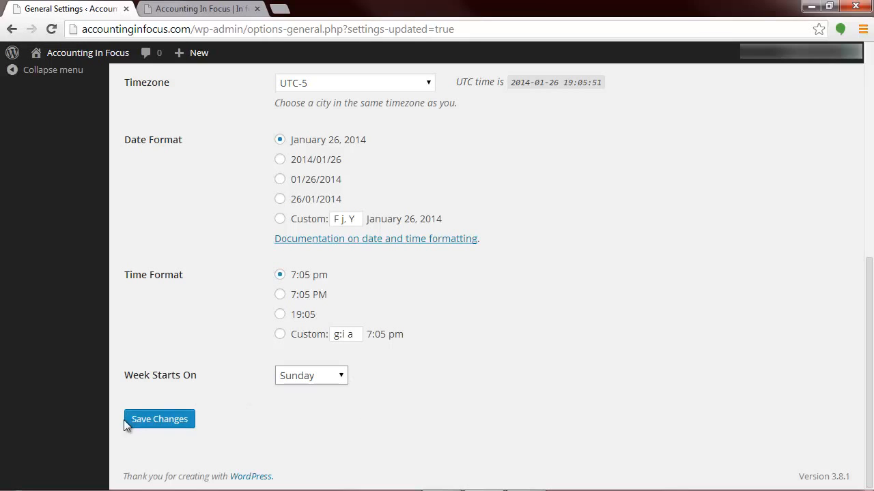
pyautogui.click(164, 422)
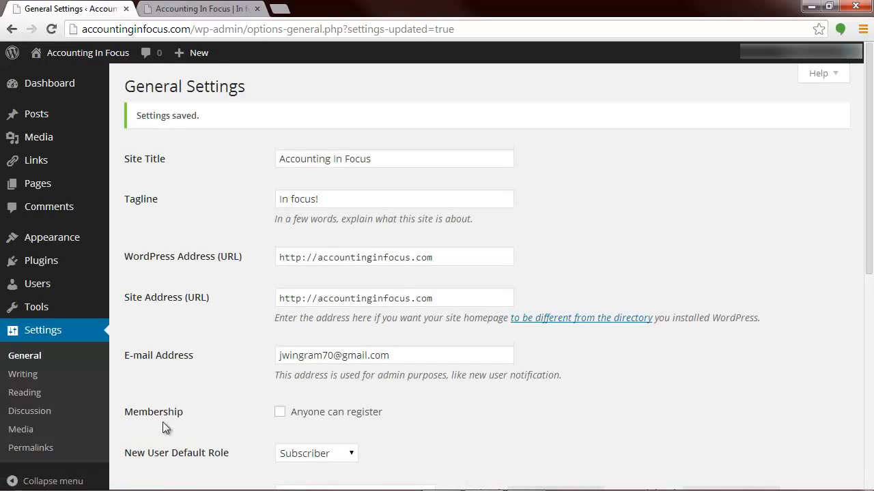
# Step: Open the Writing Settings and review the formatting, default category, Press This, post via e-mail and update services options
pyautogui.click(33, 375)
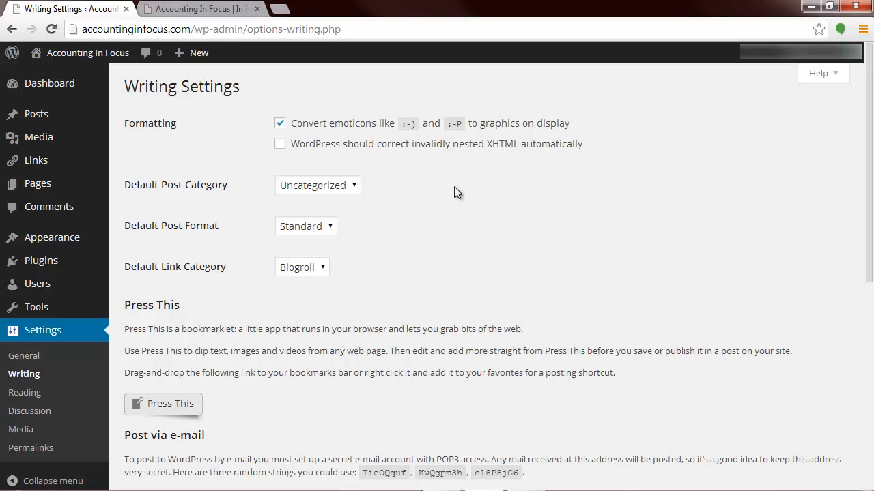
pyautogui.scroll(-2, 454, 186)
pyautogui.scroll(-2, 456, 186)
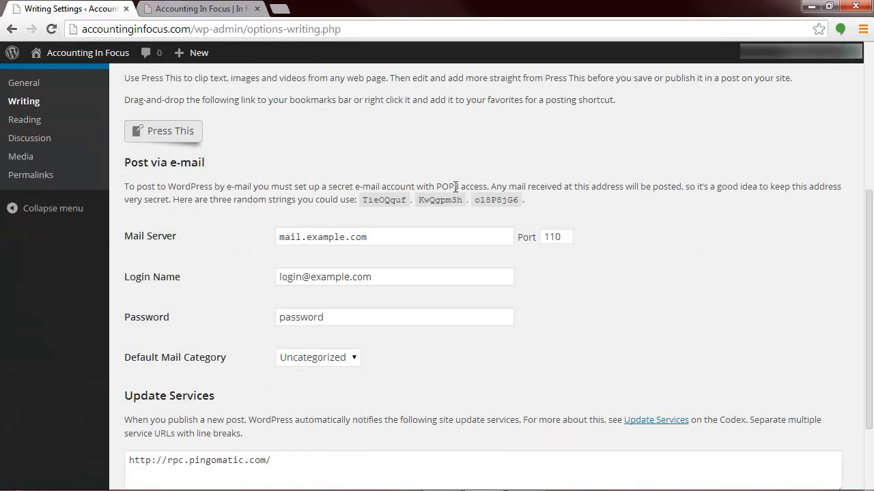
pyautogui.scroll(-1, 455, 187)
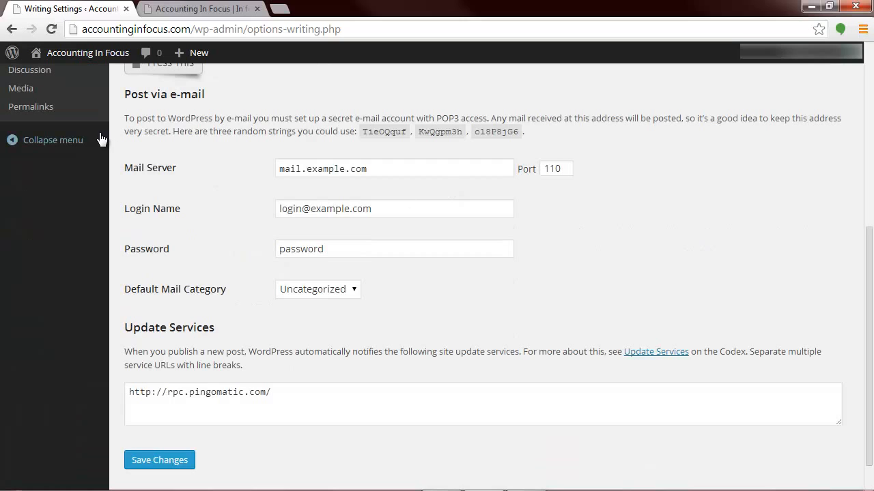
pyautogui.scroll(-1, 247, 233)
pyautogui.scroll(1, 246, 233)
pyautogui.scroll(5, 247, 233)
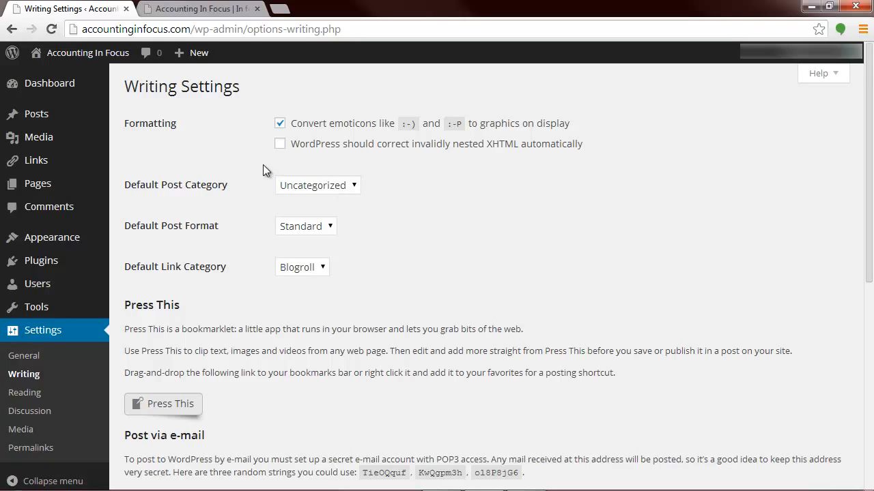
# Step: Review the choices for default link category, post category and post format, keeping the Standard post format
pyautogui.click(323, 270)
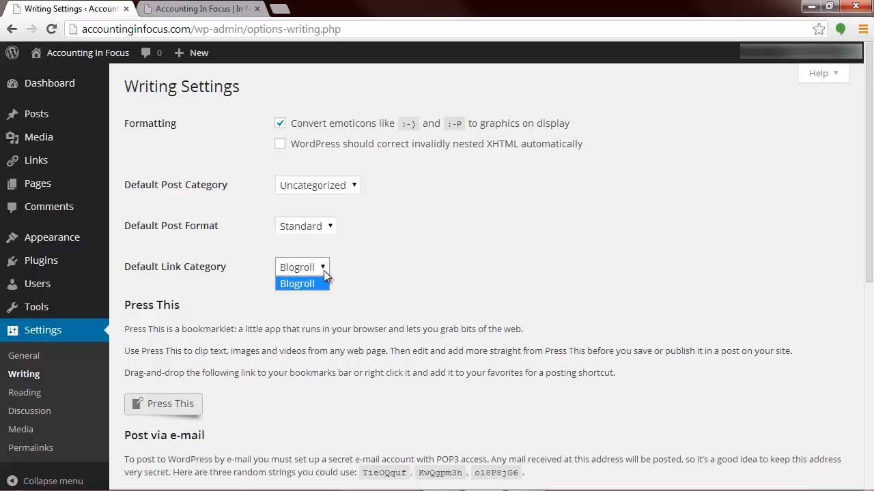
pyautogui.click(324, 271)
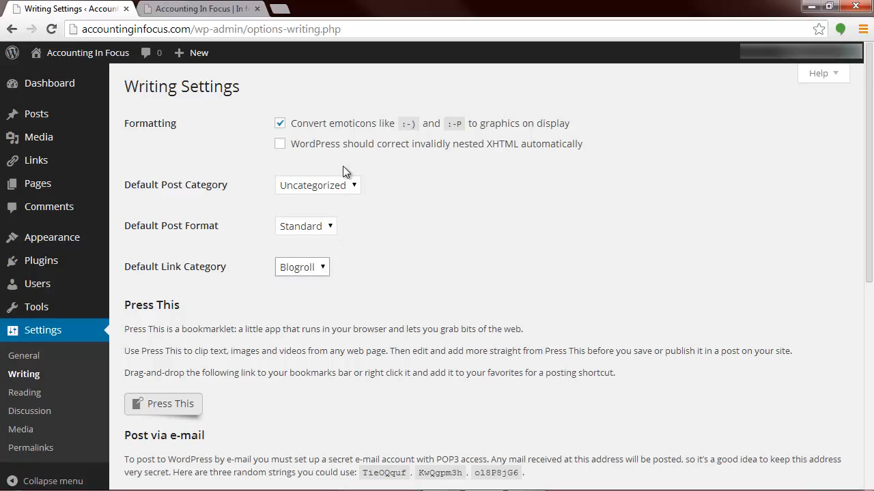
pyautogui.click(354, 186)
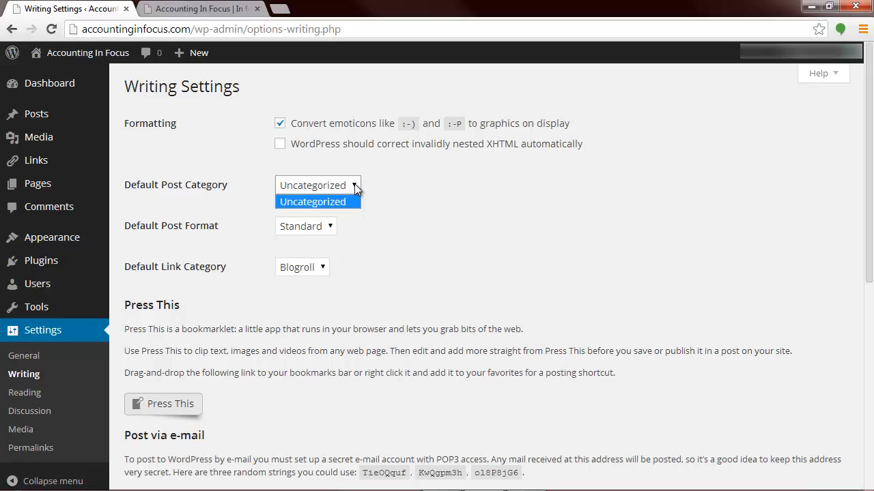
pyautogui.click(354, 185)
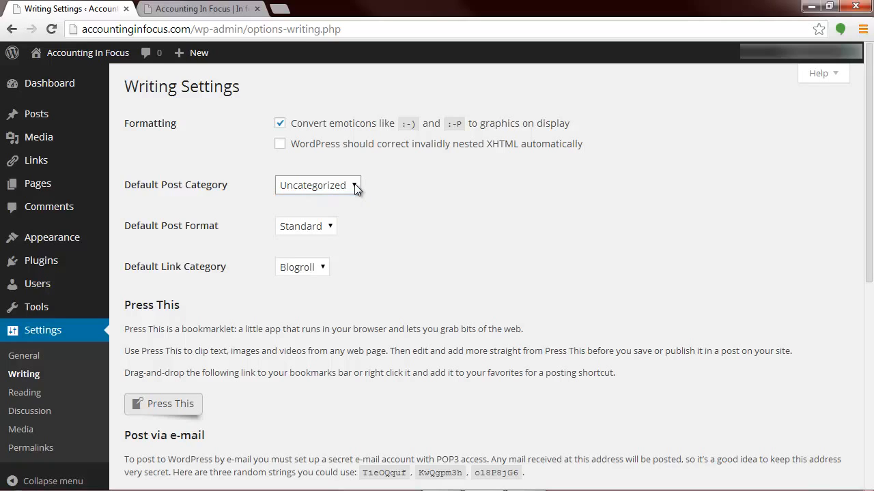
pyautogui.click(331, 230)
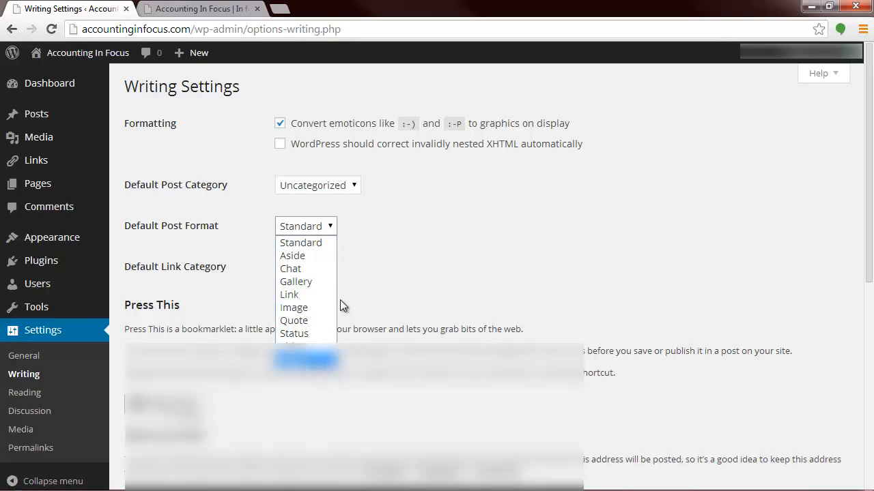
pyautogui.click(320, 247)
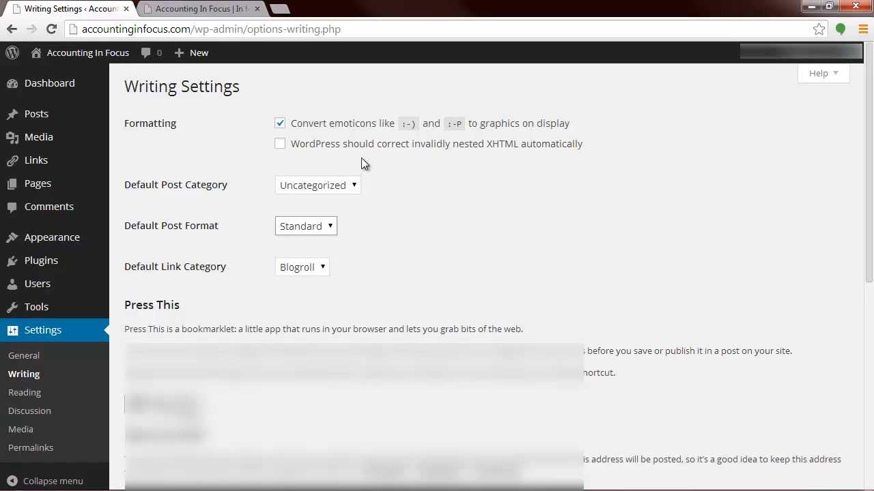
# Step: Examine the Press This, Post via e-mail and Update Services sections of the Writing Settings
pyautogui.scroll(-1, 172, 293)
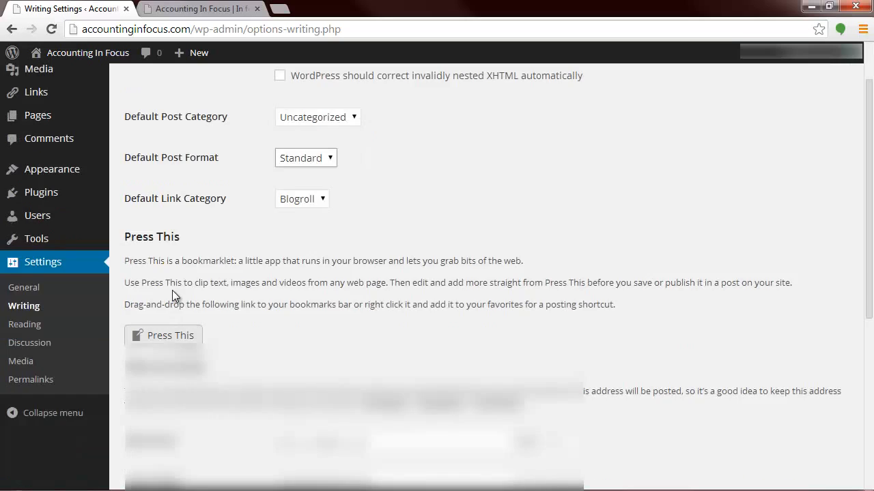
pyautogui.scroll(1, 172, 293)
pyautogui.scroll(-3, 172, 294)
pyautogui.scroll(-1, 174, 291)
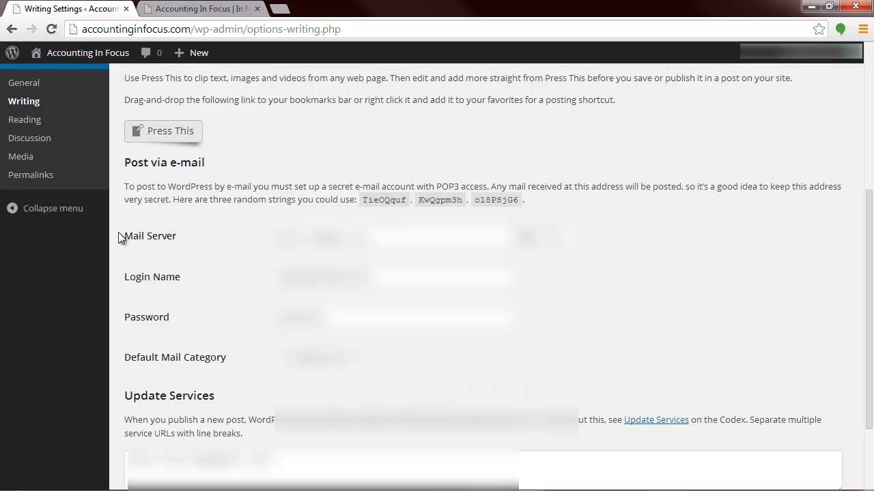
pyautogui.scroll(-2, 551, 391)
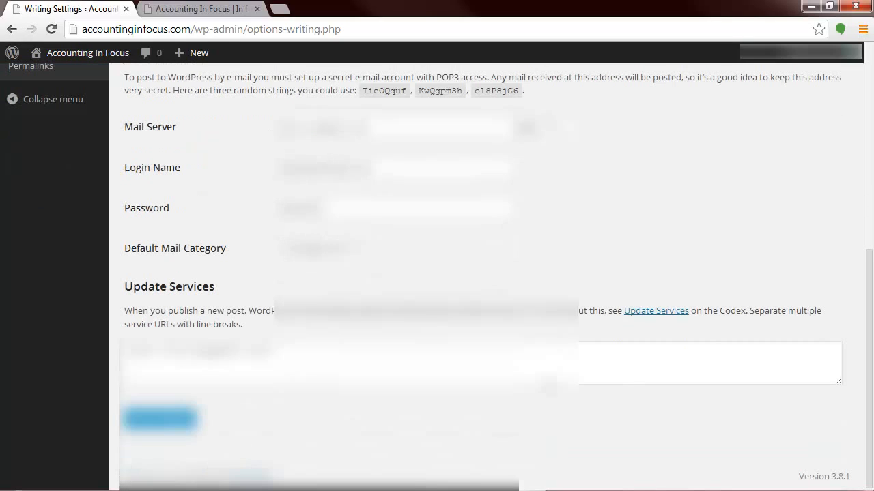
pyautogui.moveTo(270, 351); pyautogui.dragTo(99, 339)
pyautogui.scroll(2, 198, 392)
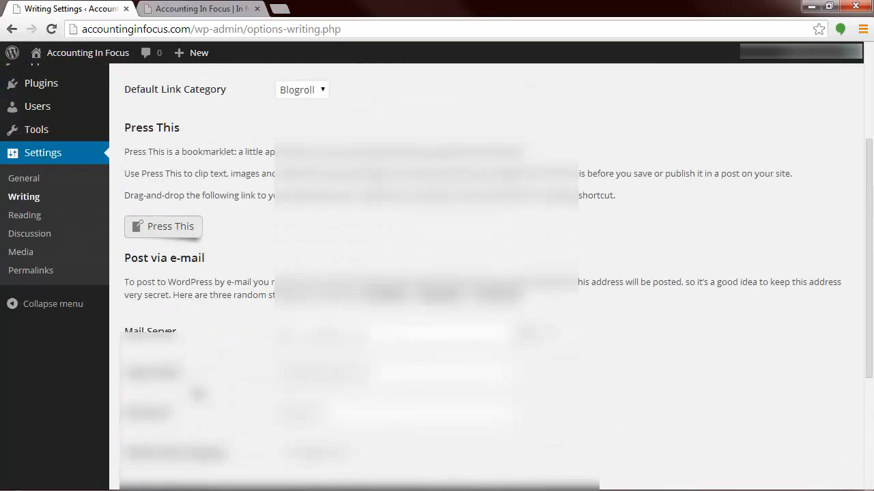
pyautogui.scroll(-2, 198, 389)
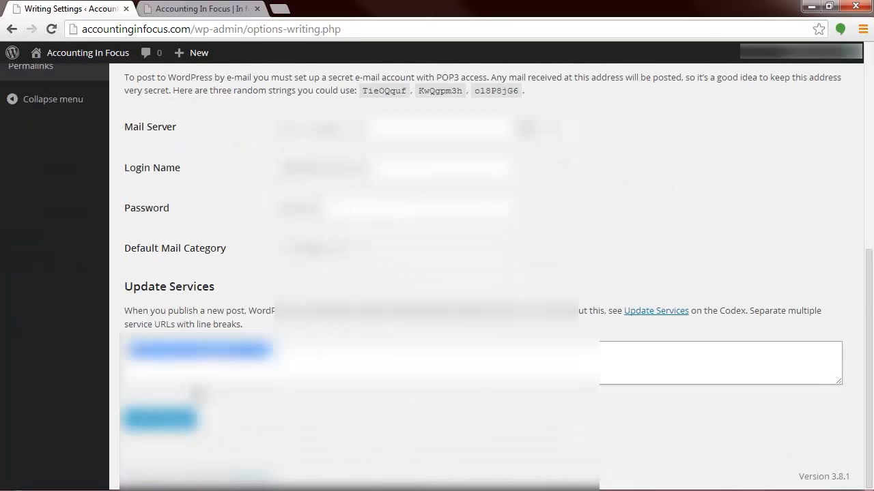
pyautogui.scroll(5, 198, 394)
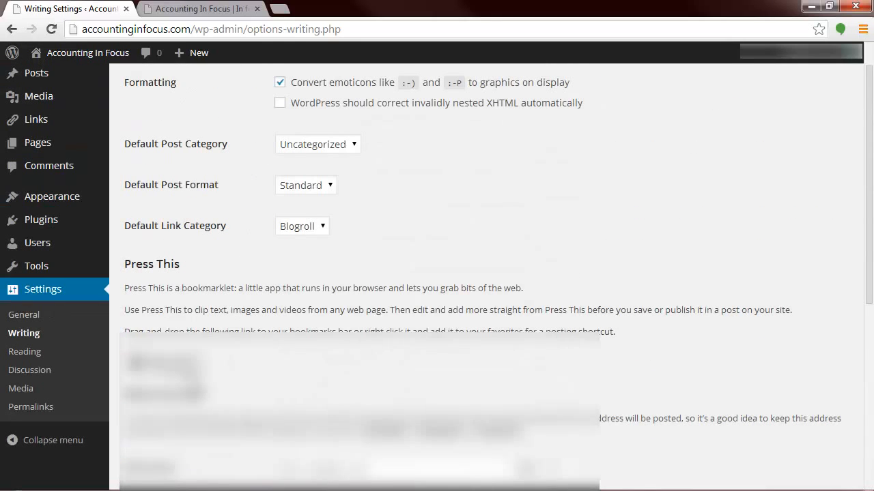
# Step: Open the Reading Settings
pyautogui.click(25, 352)
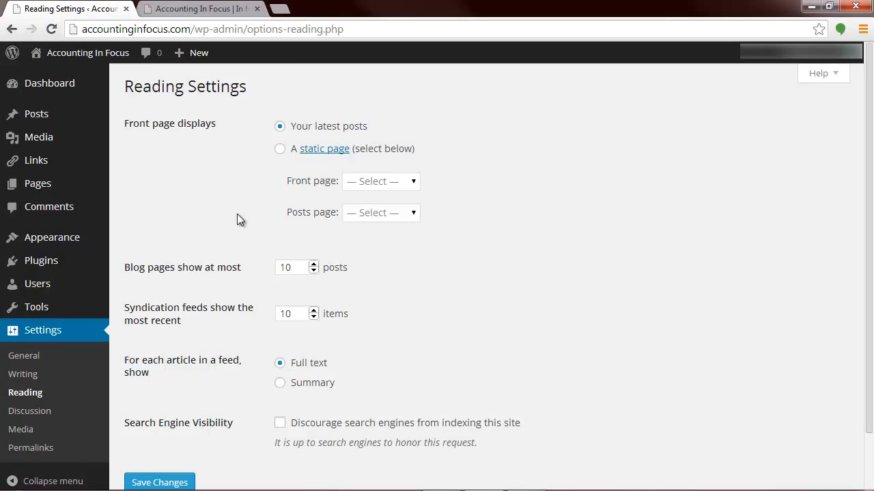
# Step: Try a static front page with Sample Page as both front page and posts page, and switch back to the latest posts
pyautogui.click(280, 149)
pyautogui.click(415, 181)
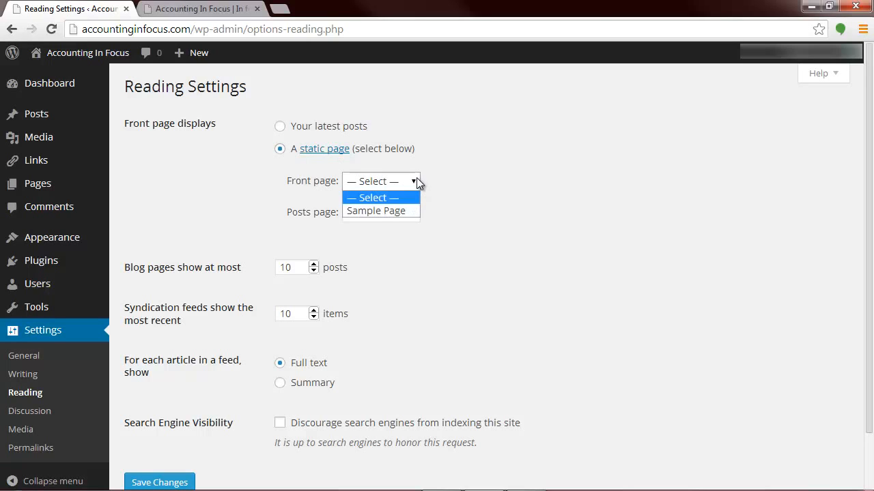
pyautogui.click(399, 213)
pyautogui.click(410, 216)
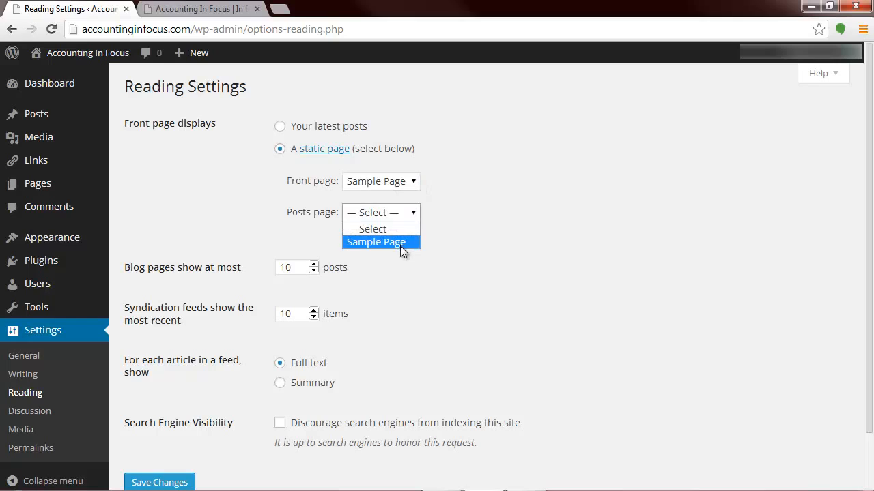
pyautogui.click(400, 245)
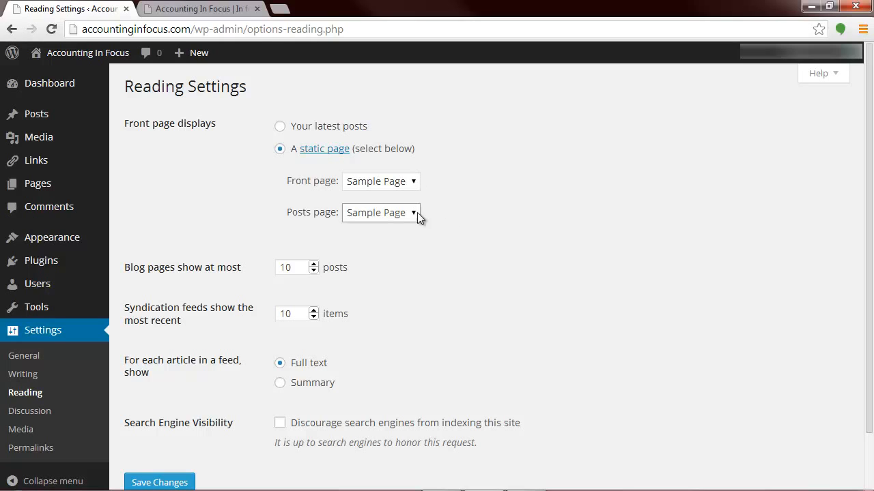
pyautogui.click(280, 126)
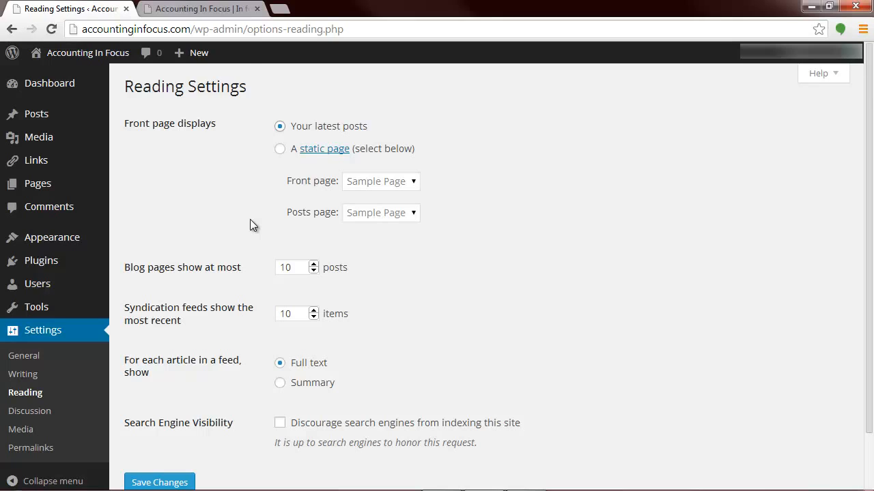
# Step: Limit blog pages to 5 posts and syndication feeds to 5 items, show feed articles as Summary, and save the reading settings
pyautogui.scroll(-2, 250, 220)
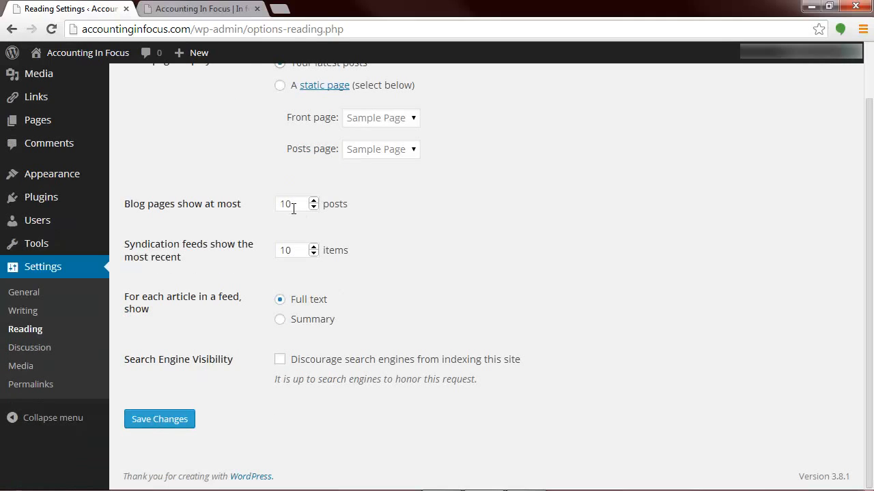
pyautogui.moveTo(294, 207); pyautogui.dragTo(241, 206)
pyautogui.write('5')
pyautogui.press('Tab')
pyautogui.write('5')
pyautogui.click(281, 322)
pyautogui.click(166, 418)
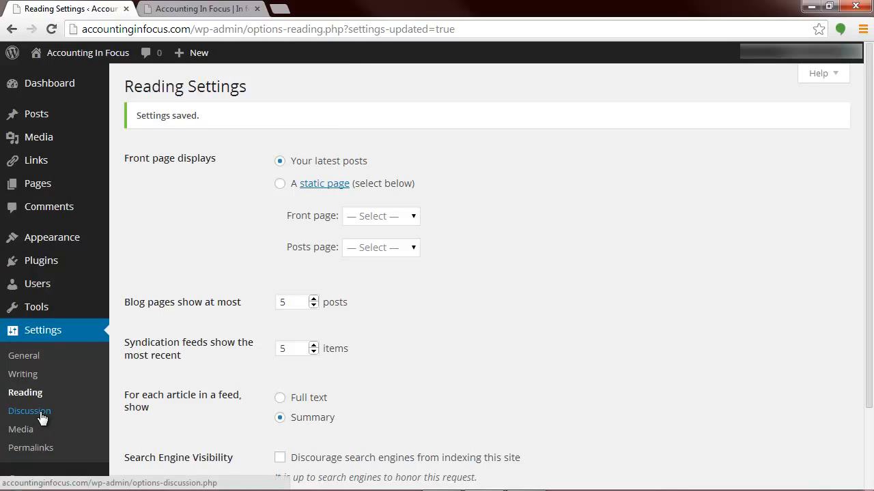
# Step: Open the Discussion Settings and review the default article, other comment and e-mail notification options
pyautogui.click(41, 413)
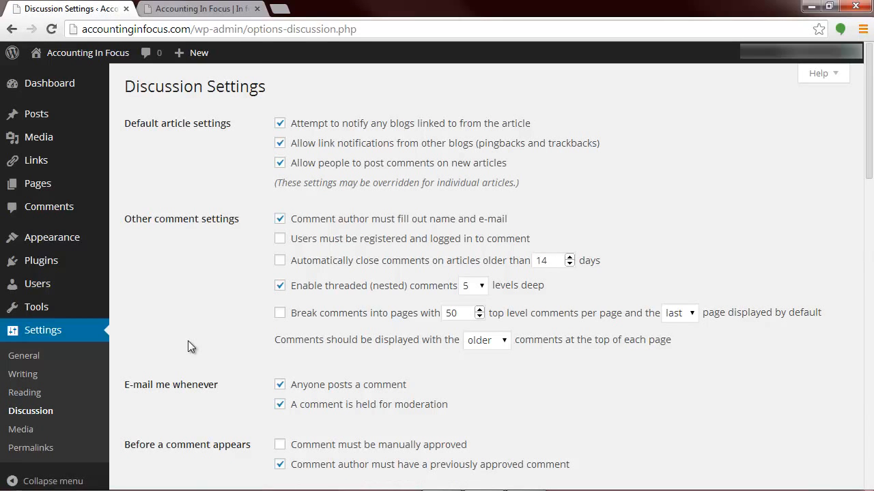
pyautogui.scroll(-3, 188, 346)
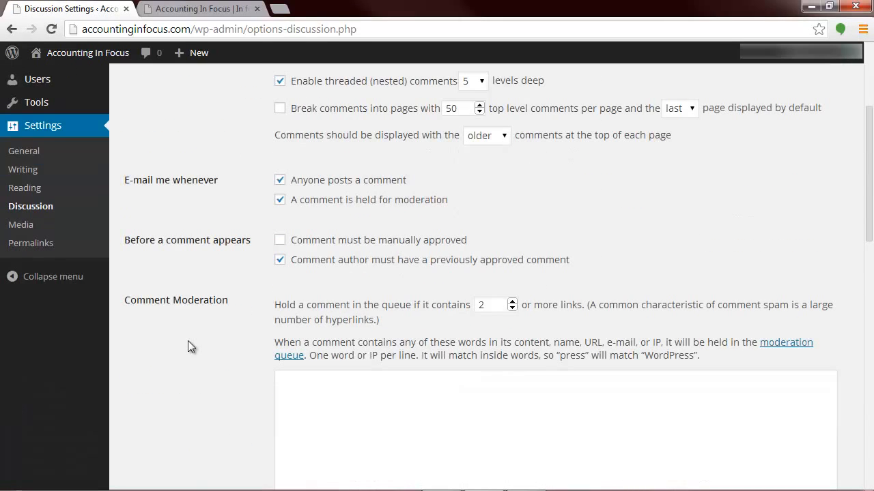
pyautogui.scroll(3, 188, 340)
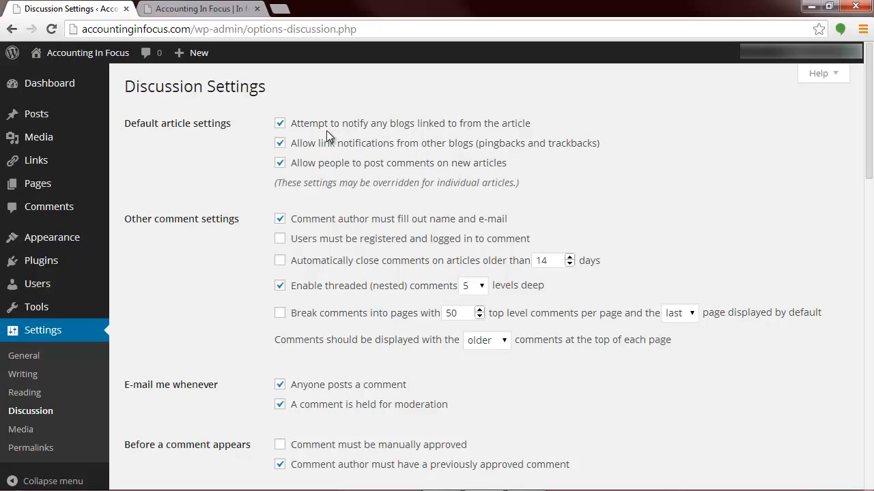
pyautogui.scroll(-1, 713, 239)
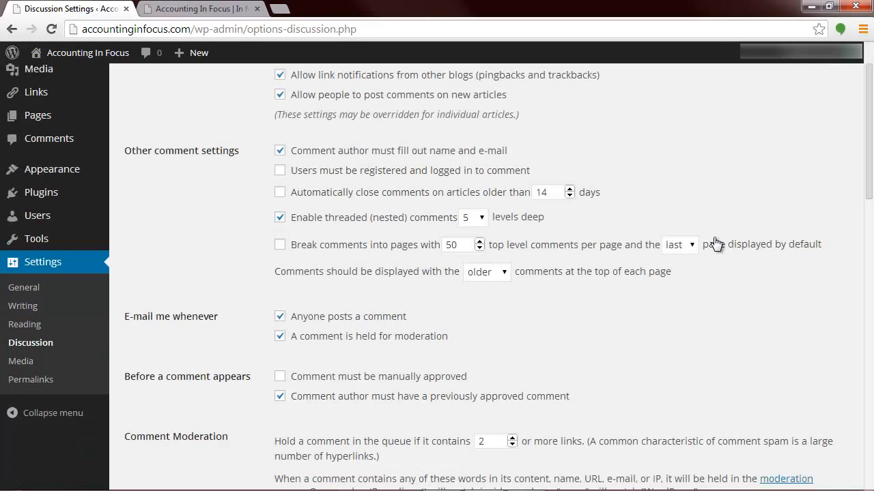
pyautogui.click(280, 317)
pyautogui.click(279, 317)
# Step: Review the comment approval and moderation options, including manual approval and the link limit for holding comments
pyautogui.scroll(-2, 285, 346)
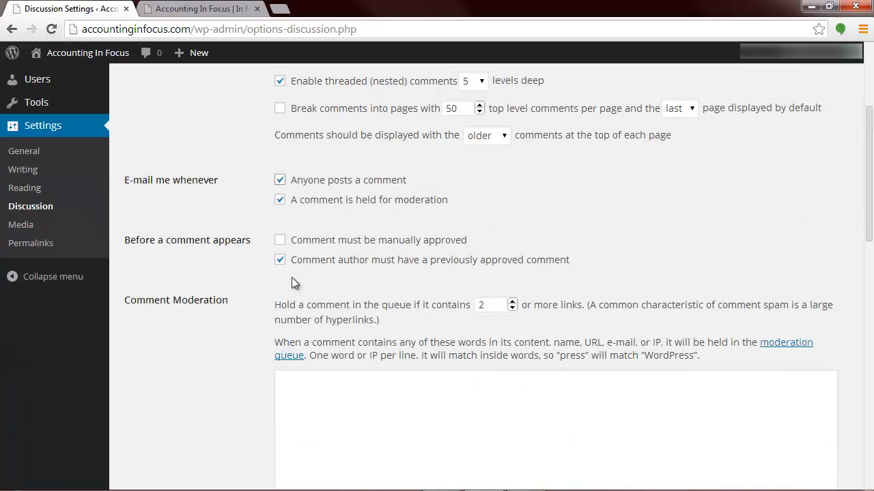
pyautogui.click(285, 241)
pyautogui.click(286, 241)
pyautogui.scroll(-1, 275, 275)
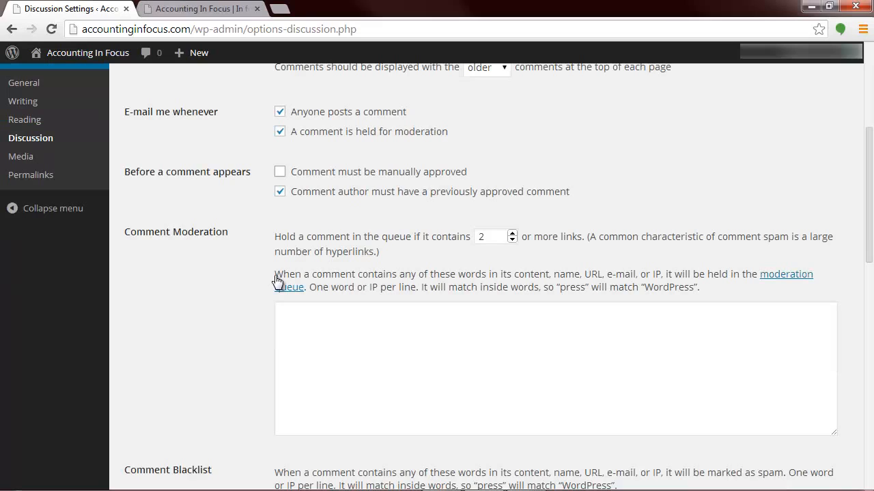
pyautogui.scroll(1, 276, 280)
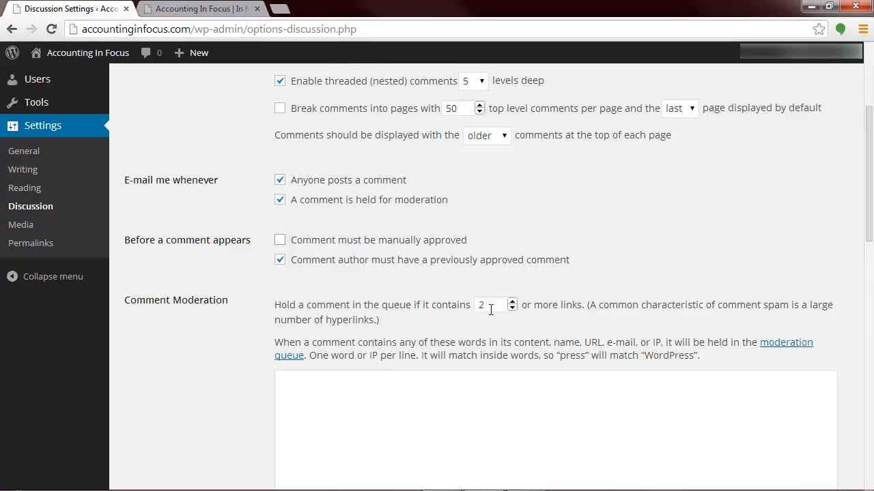
pyautogui.moveTo(491, 307); pyautogui.dragTo(477, 307)
pyautogui.scroll(3, 361, 326)
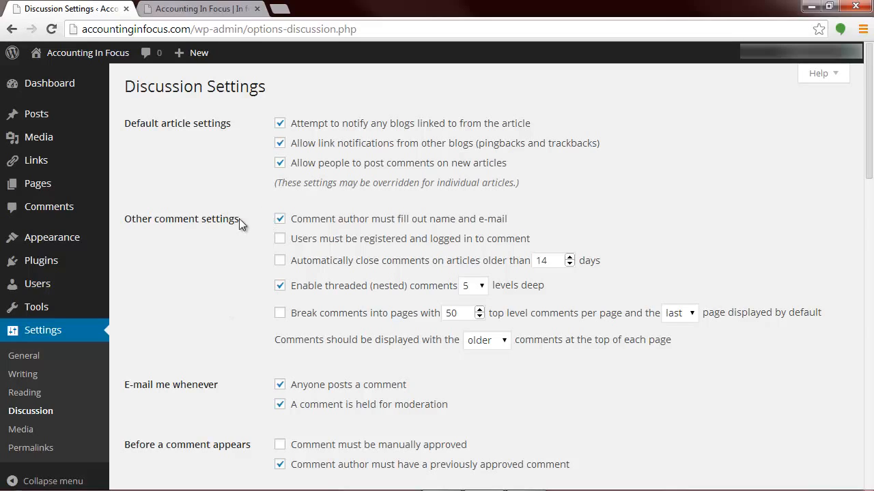
# Step: Open the Media Settings and review the image size and upload folder options
pyautogui.click(32, 436)
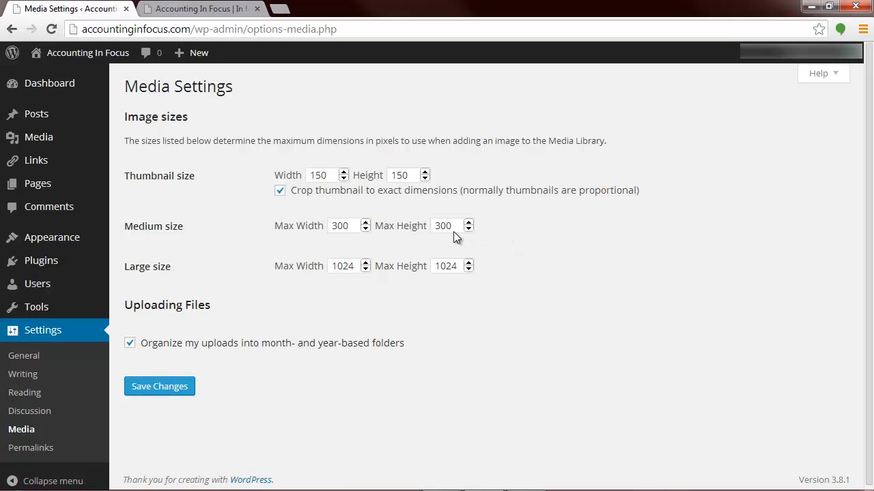
pyautogui.scroll(-1, 174, 356)
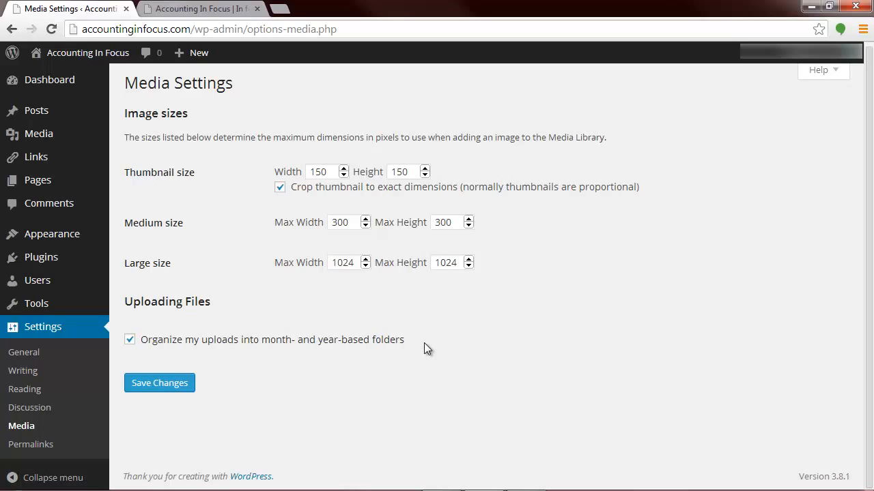
# Step: Open the Permalink Settings and compare the URL endings of the Default and Day and name structures
pyautogui.click(37, 449)
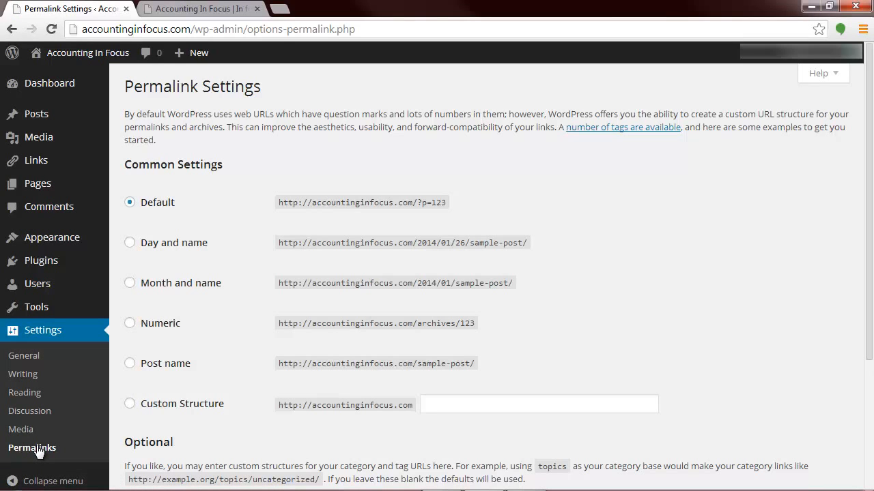
pyautogui.scroll(-2, 313, 324)
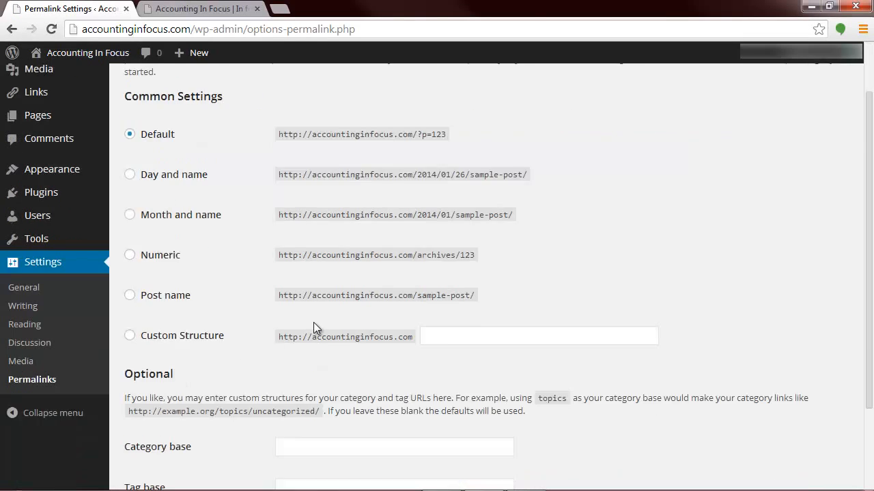
pyautogui.scroll(2, 313, 328)
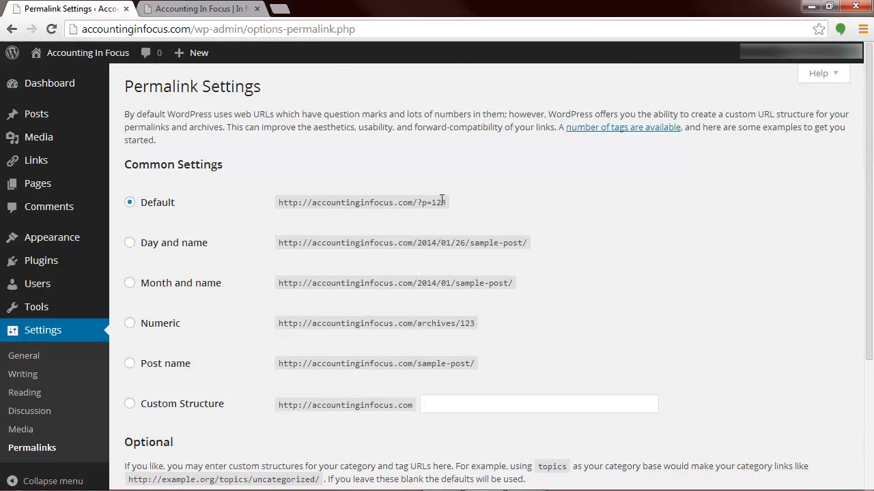
pyautogui.moveTo(446, 202); pyautogui.dragTo(417, 203)
pyautogui.moveTo(417, 243); pyautogui.dragTo(471, 248)
pyautogui.click(523, 244)
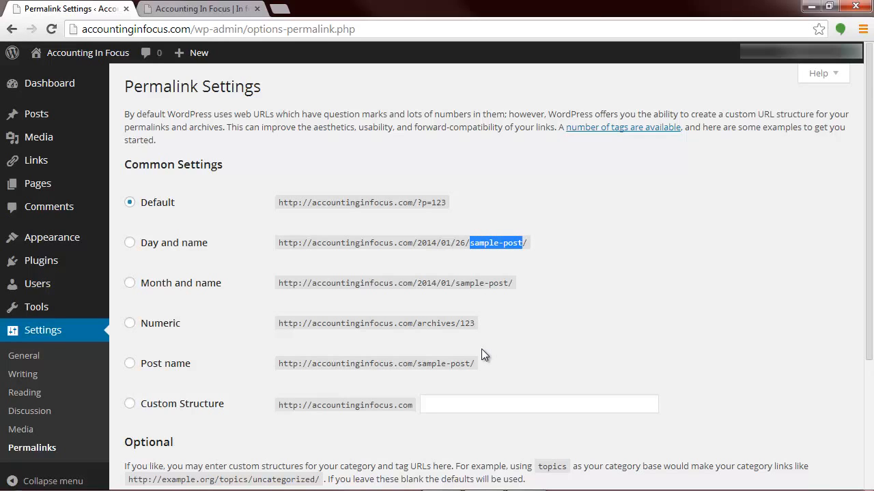
# Step: Examine the remaining permalink structures and the optional category base and tag base fields
pyautogui.scroll(-1, 482, 348)
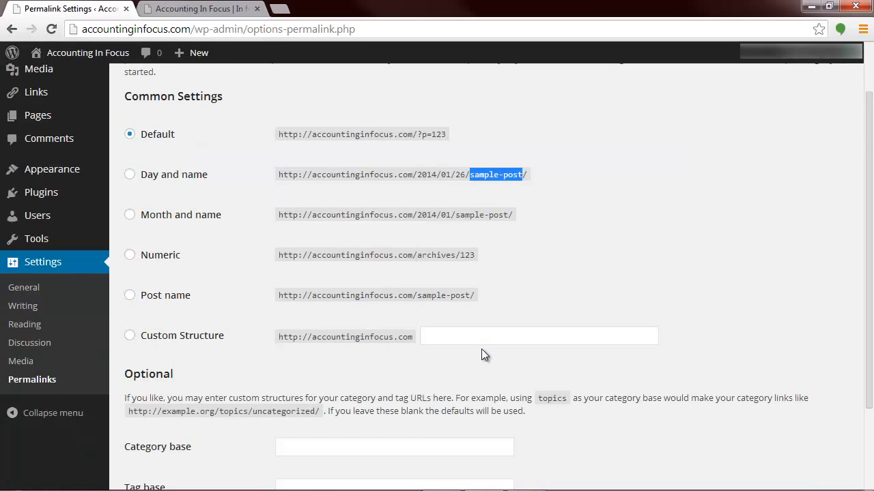
pyautogui.scroll(-1, 481, 349)
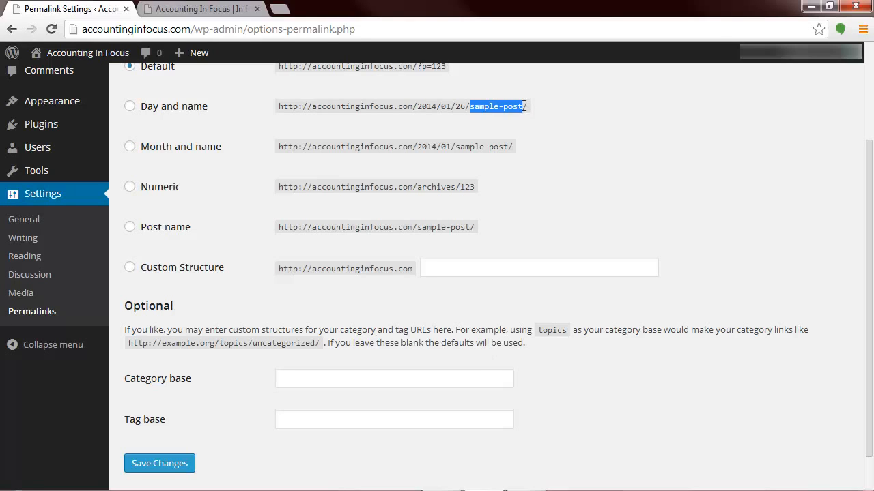
pyautogui.scroll(1, 519, 230)
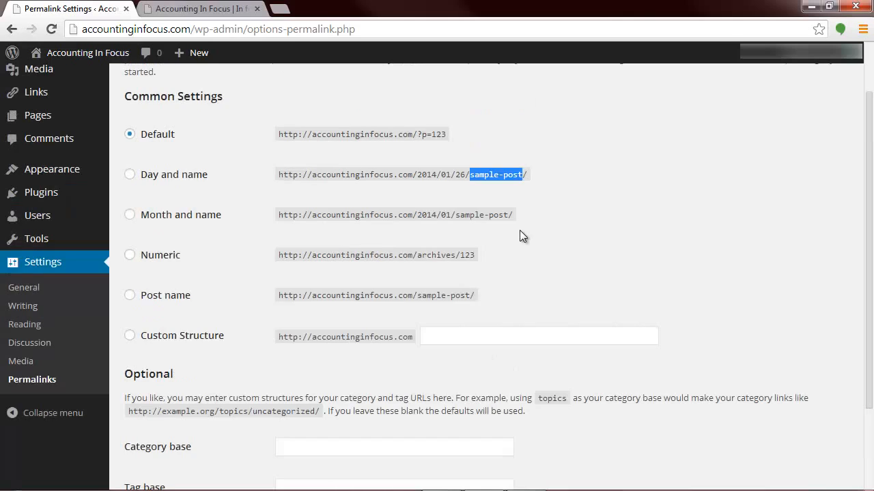
pyautogui.scroll(-2, 519, 230)
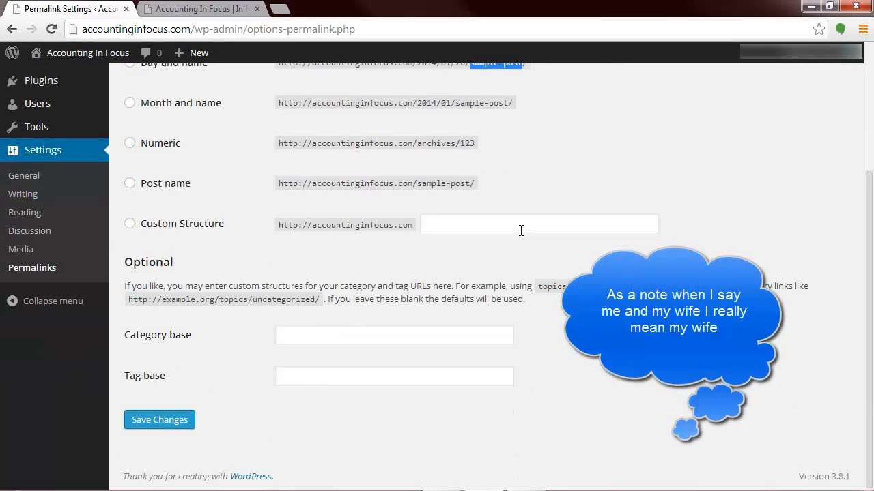
pyautogui.scroll(3, 521, 230)
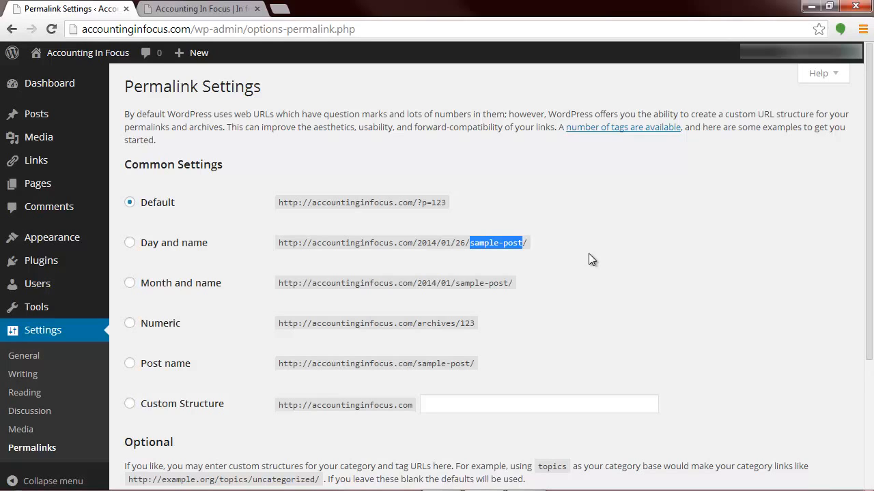
pyautogui.scroll(-1, 589, 255)
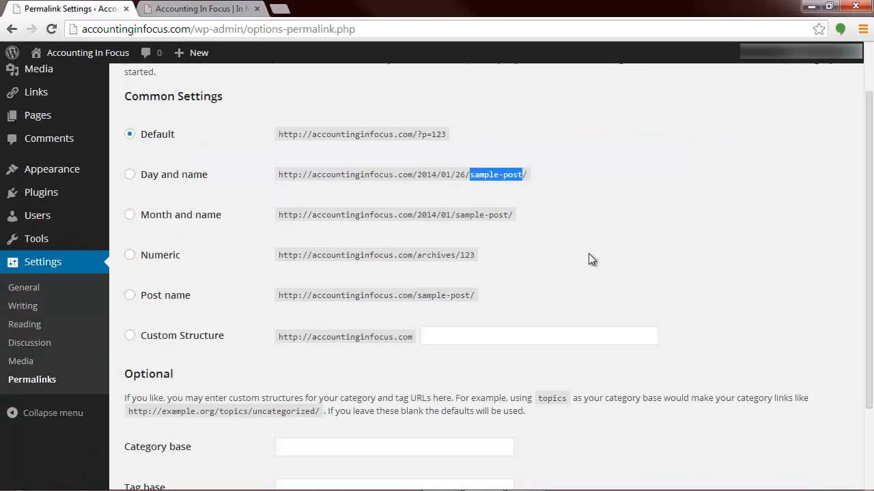
pyautogui.scroll(1, 591, 260)
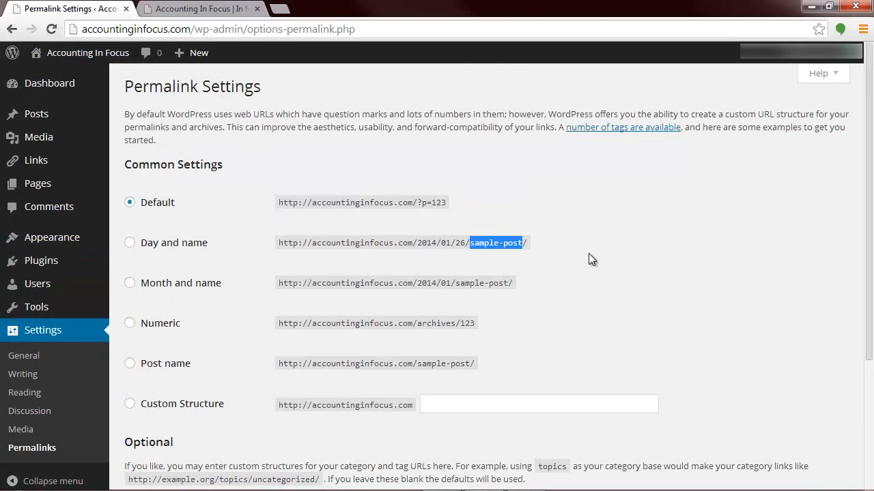